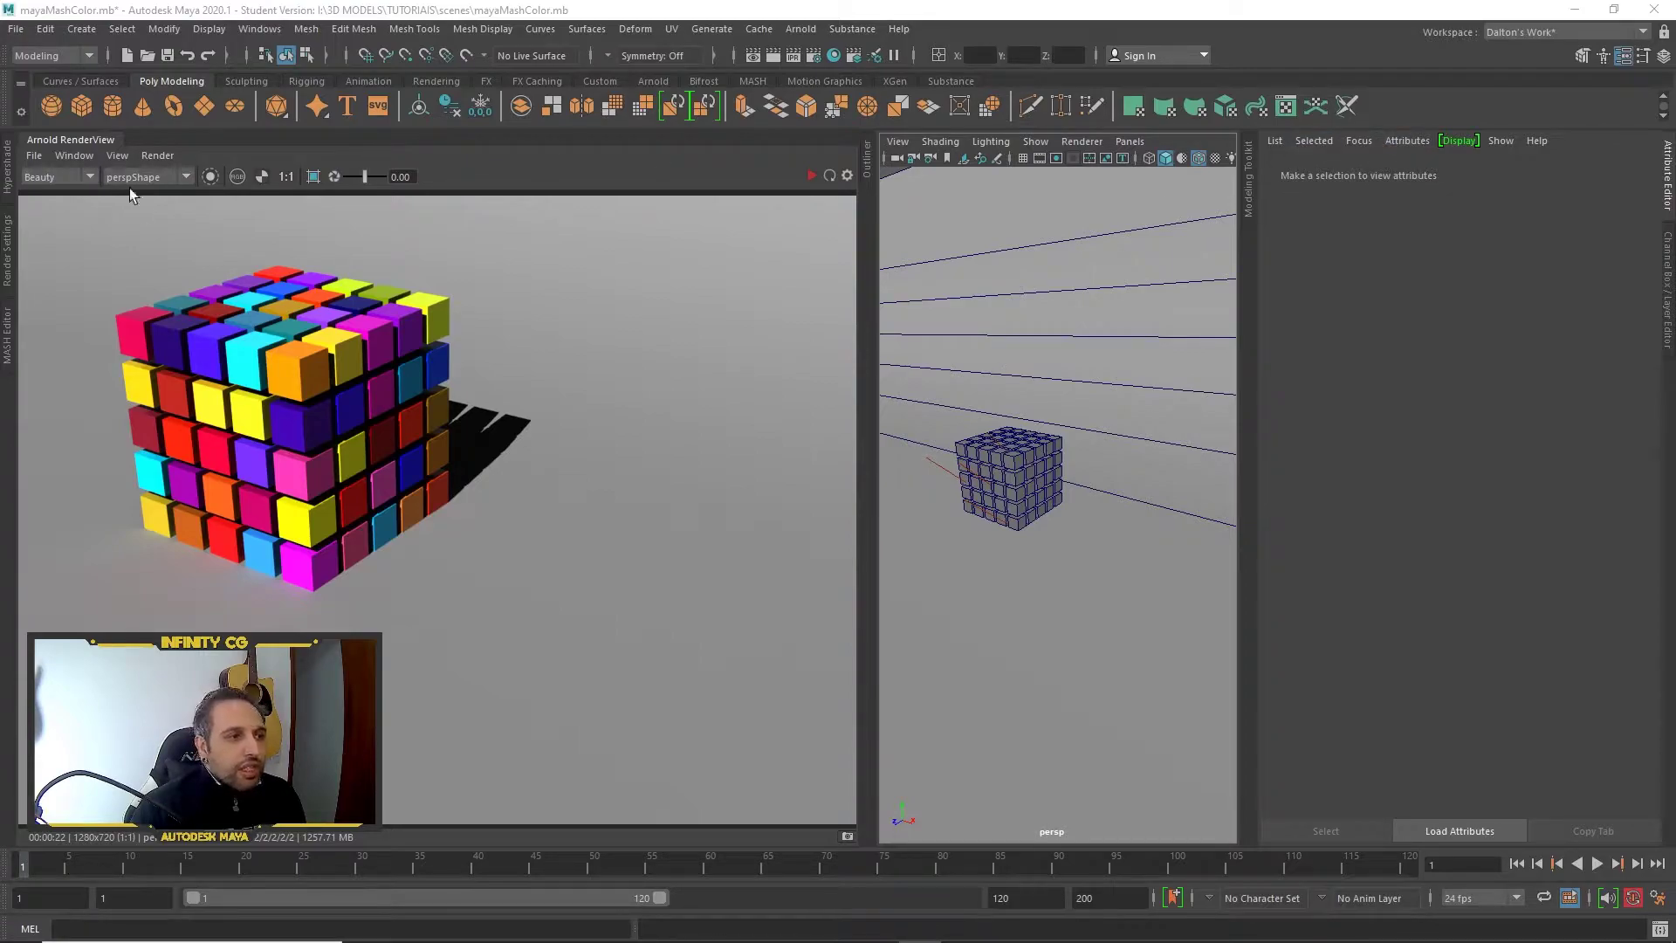
Hide the Arnold RenderView, show the MASH Editor, and start a new empty scene
{"action": "left_click", "coordinate": [70, 141]}
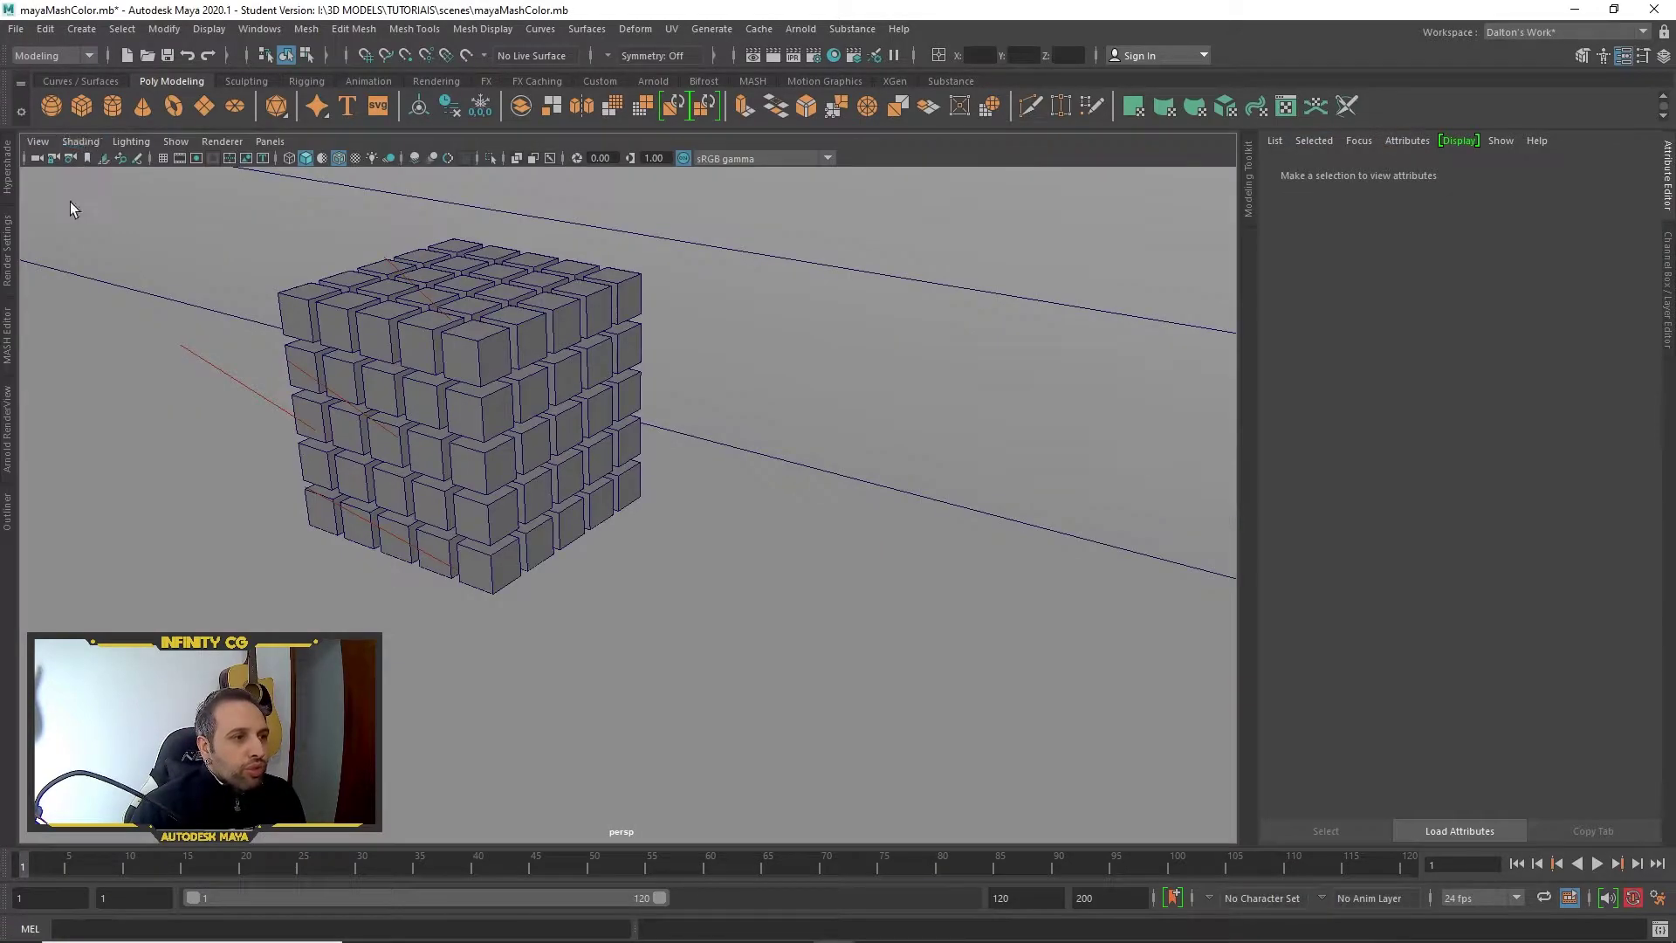
{"action": "left_click", "coordinate": [9, 346]}
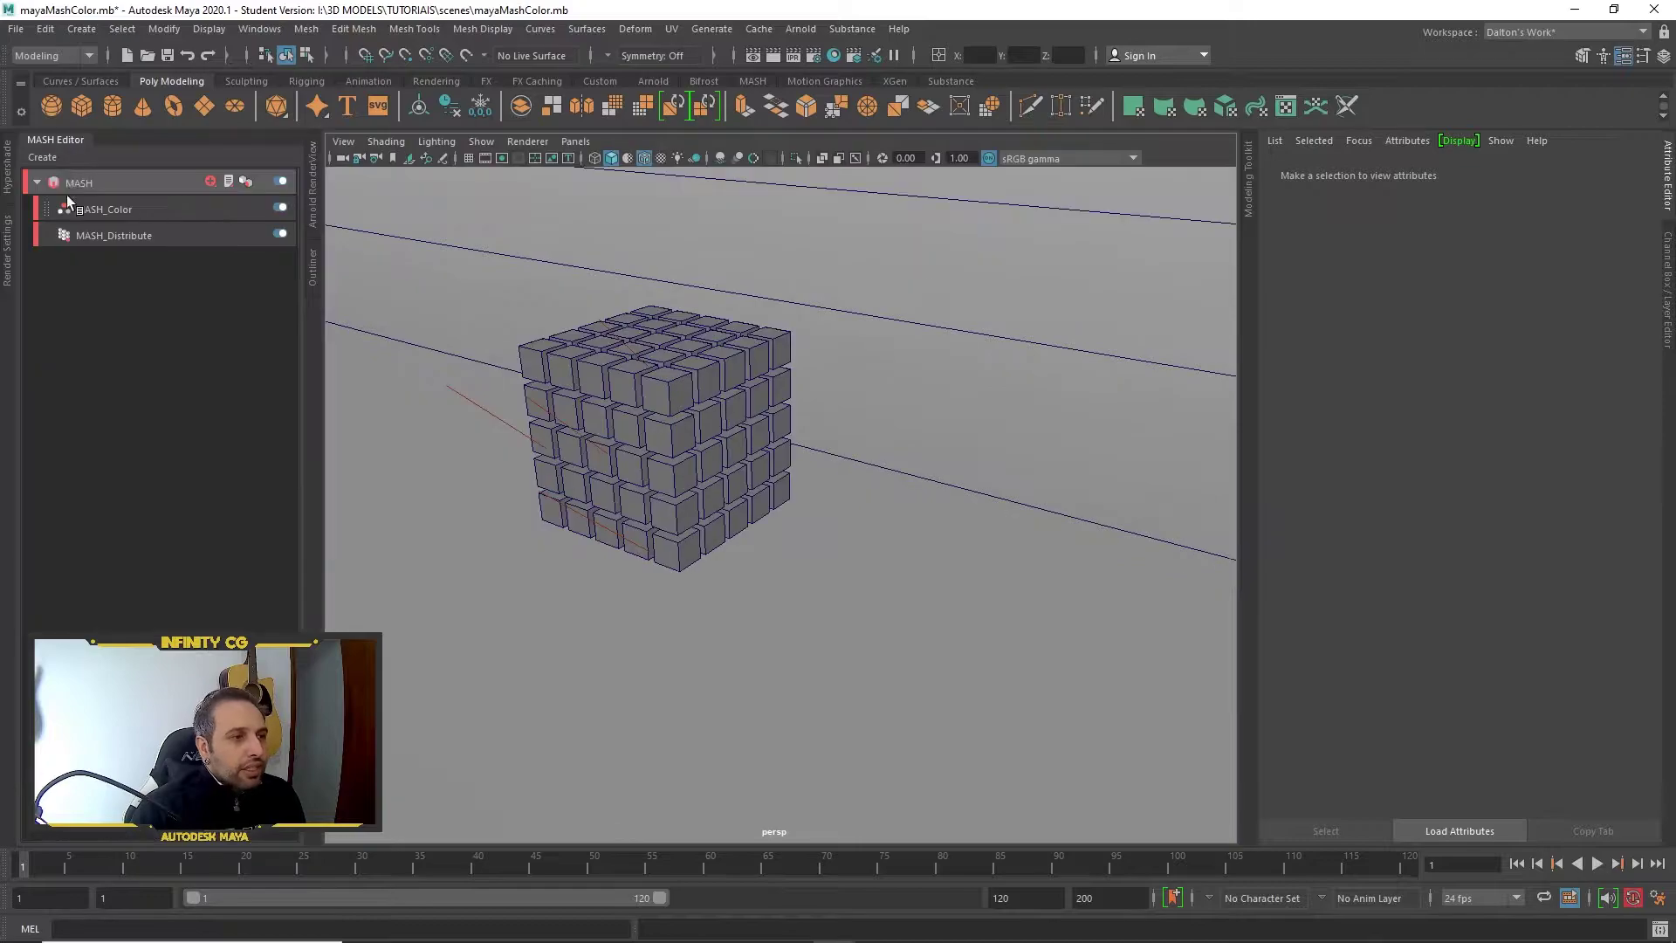
{"action": "left_click", "coordinate": [127, 55]}
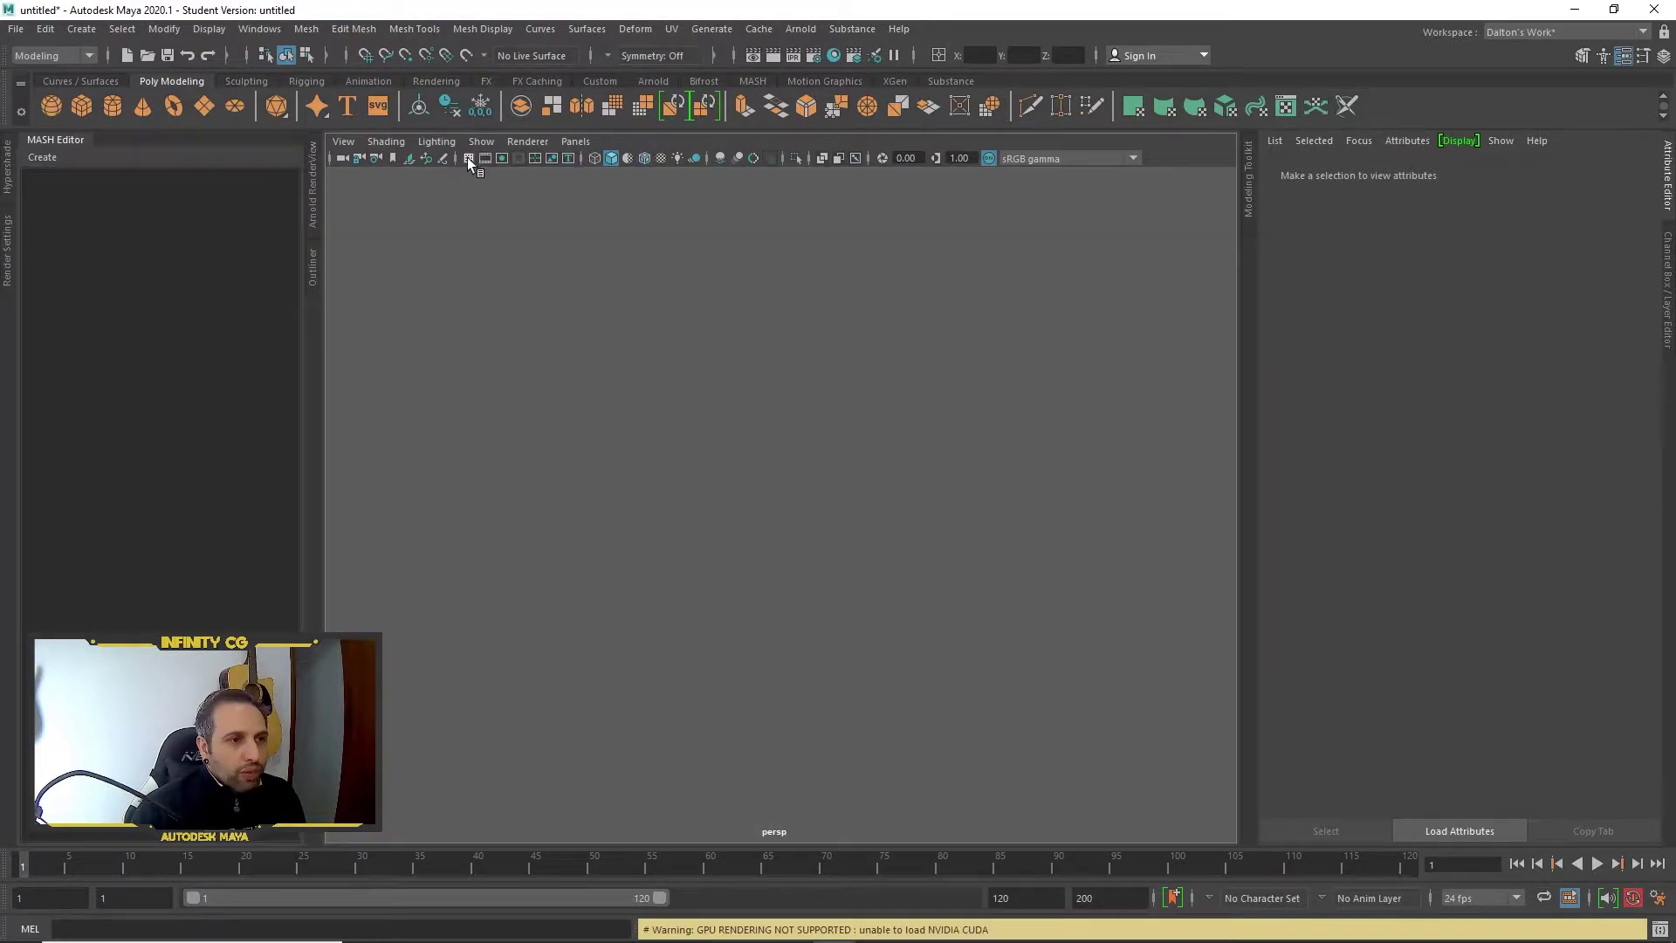
Turn on the viewport grid, then create polygon cube pCube1 at the origin and select it
{"action": "left_click", "coordinate": [467, 157]}
{"action": "right_click", "coordinate": [826, 439], "text": "shift"}
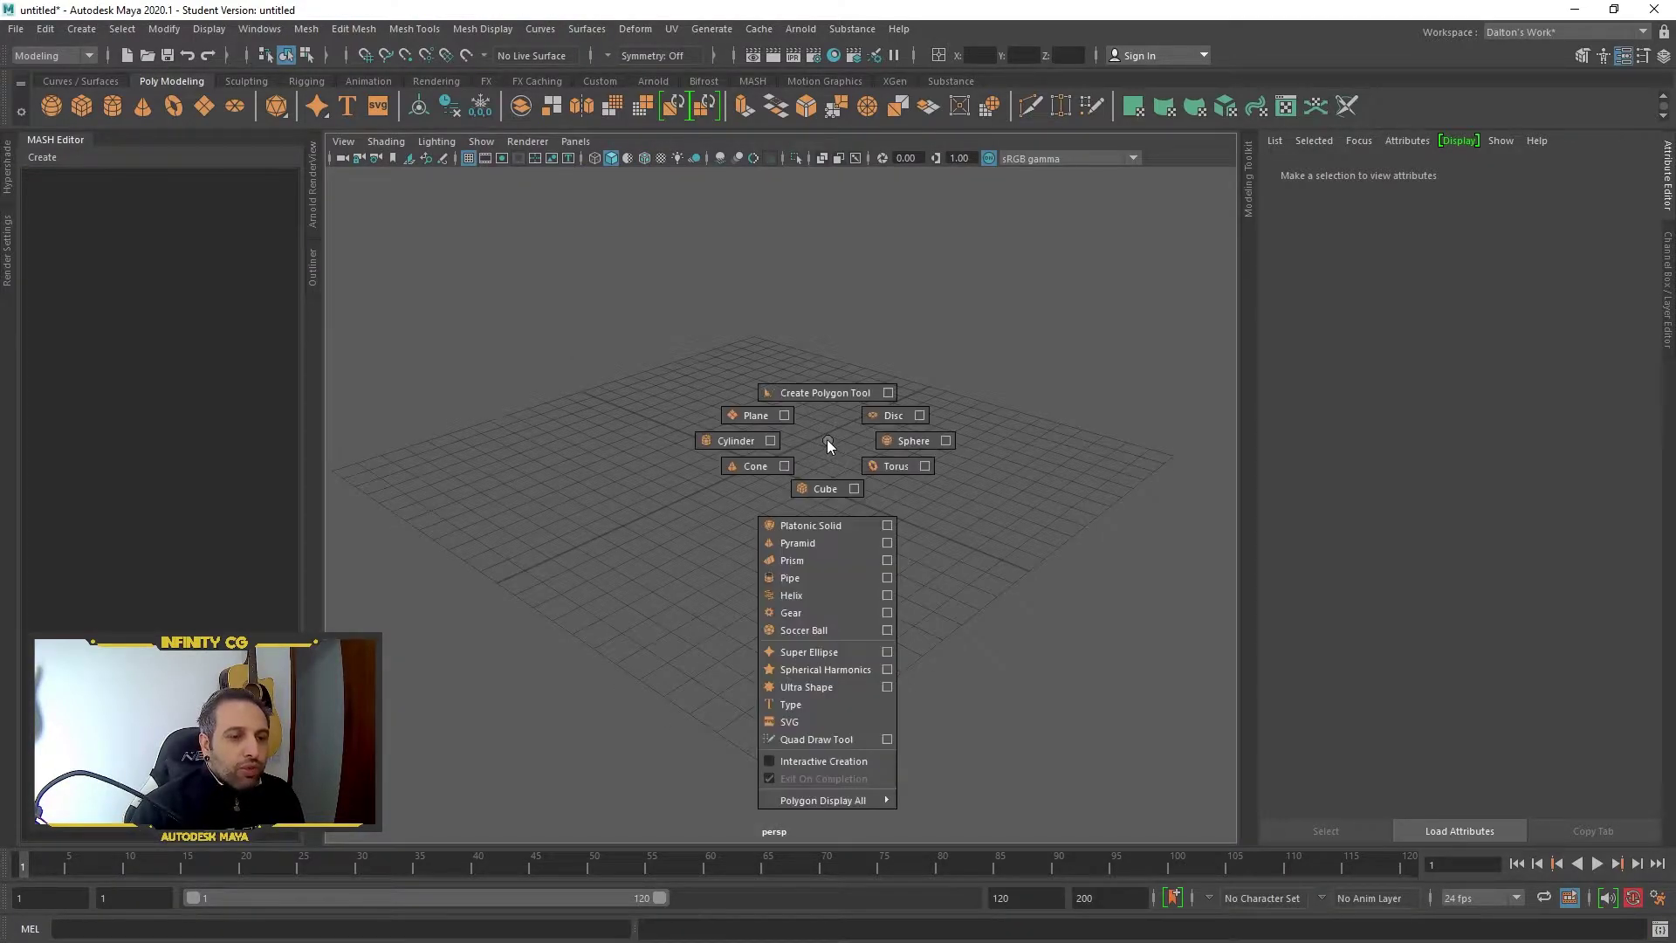
{"action": "left_click", "coordinate": [825, 487]}
{"action": "left_click_drag", "start_coordinate": [617, 299], "coordinate": [942, 579]}
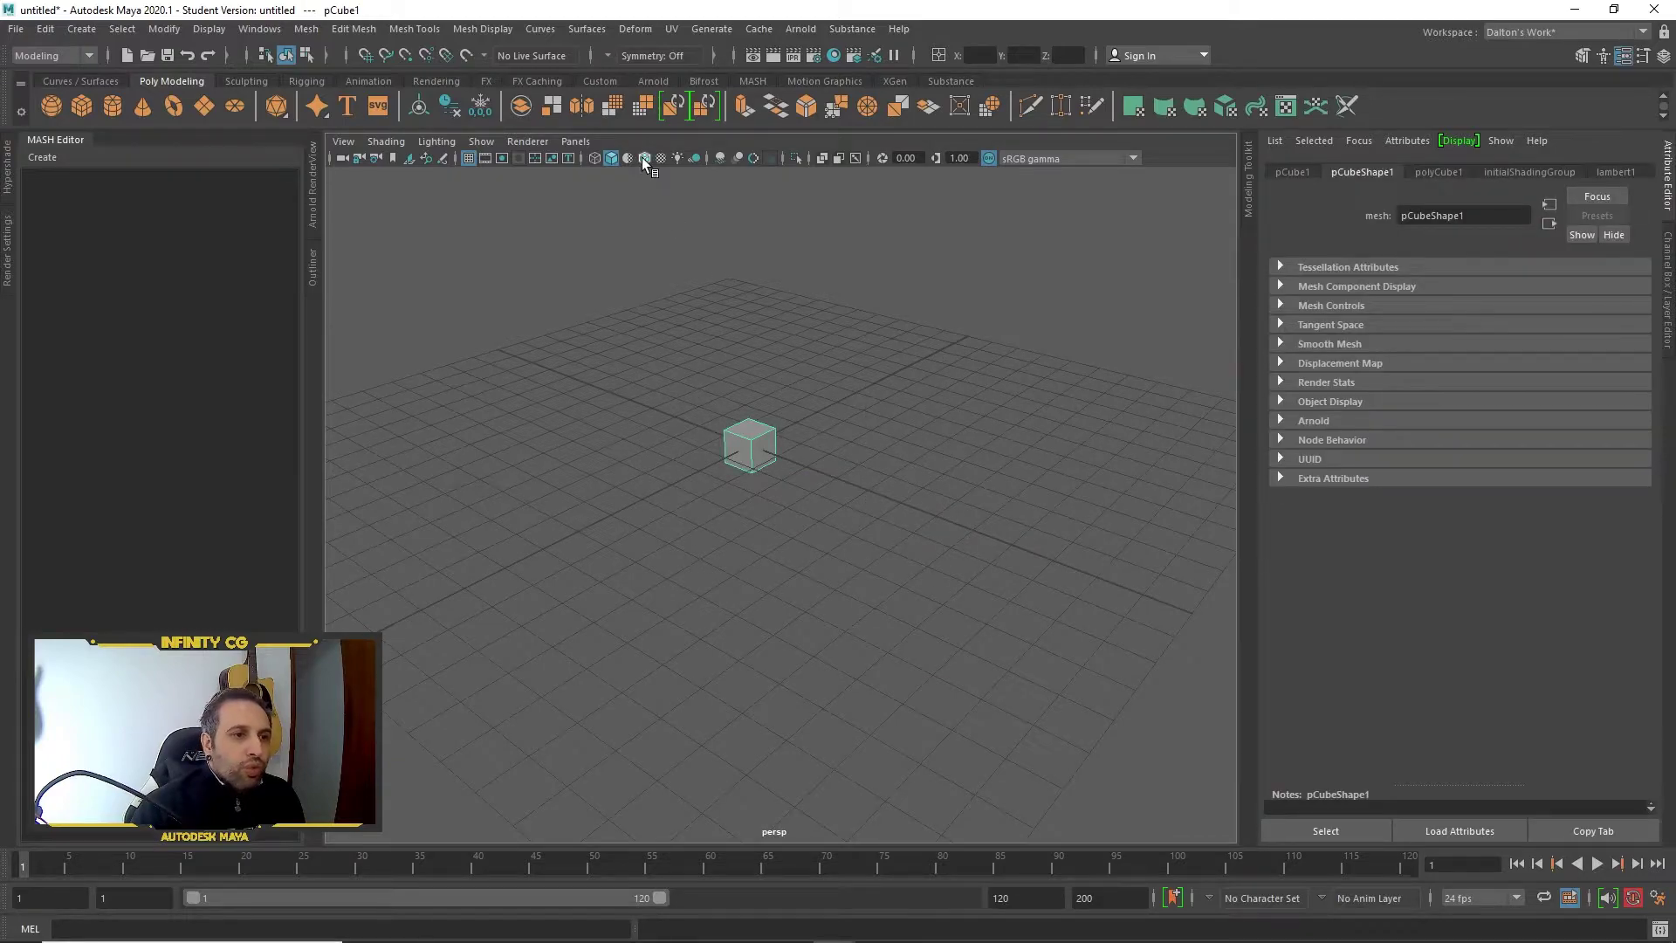
{"action": "left_click", "coordinate": [721, 405]}
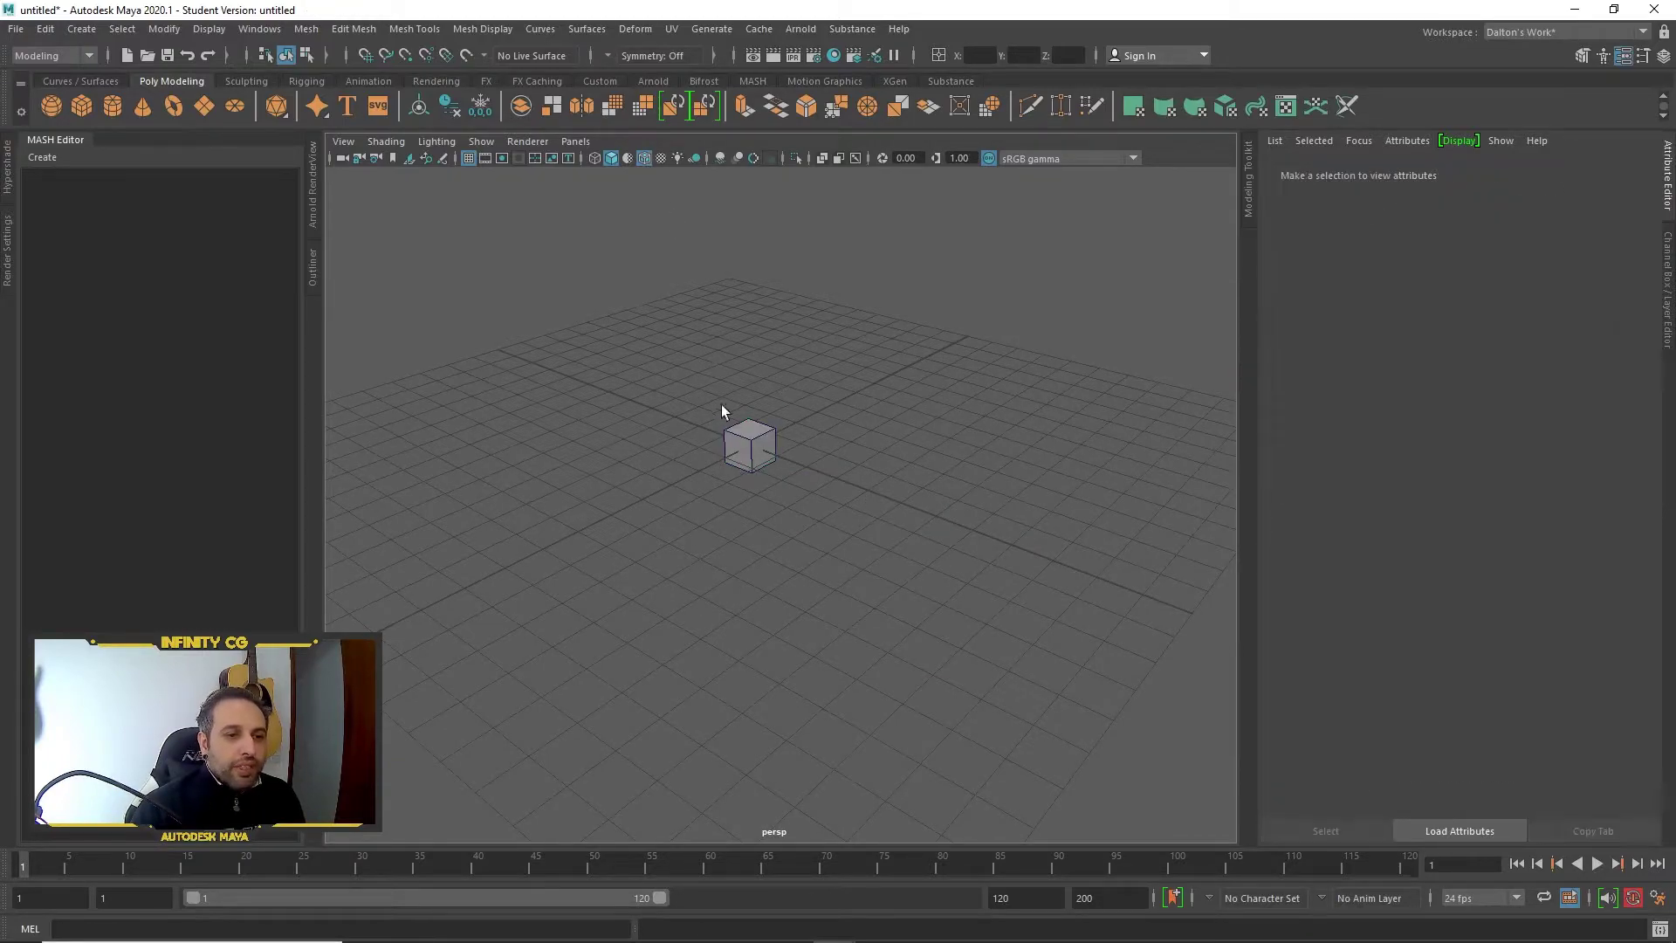
{"action": "left_click_drag", "start_coordinate": [721, 405], "coordinate": [897, 527]}
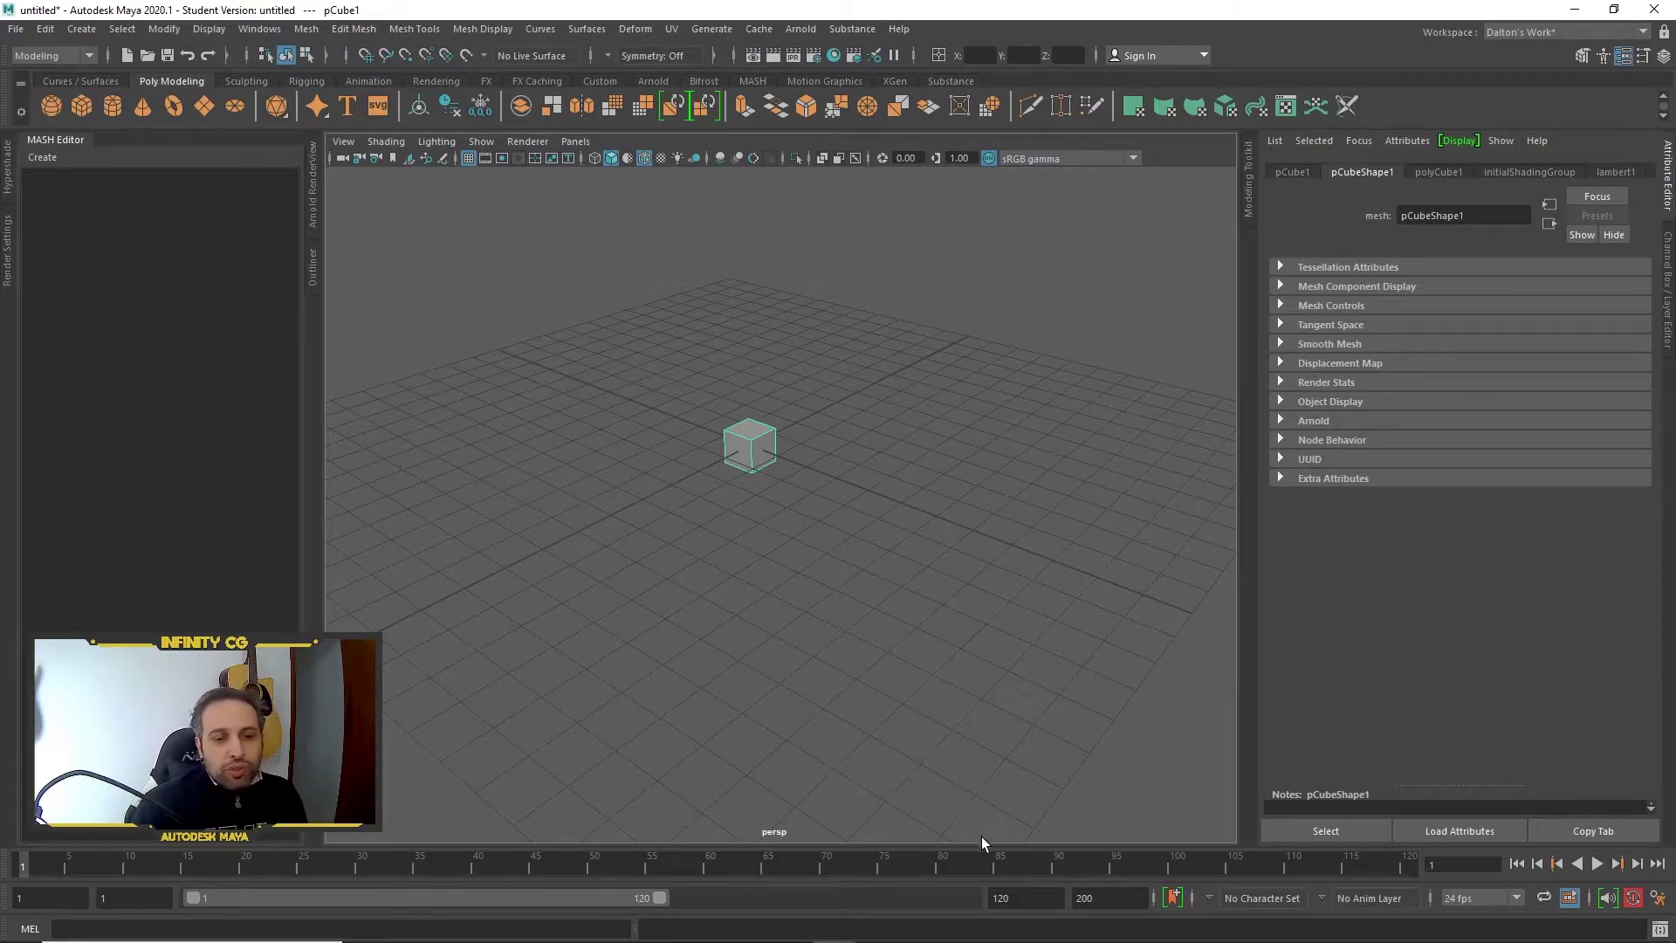
{"action": "double_click", "coordinate": [1010, 891]}
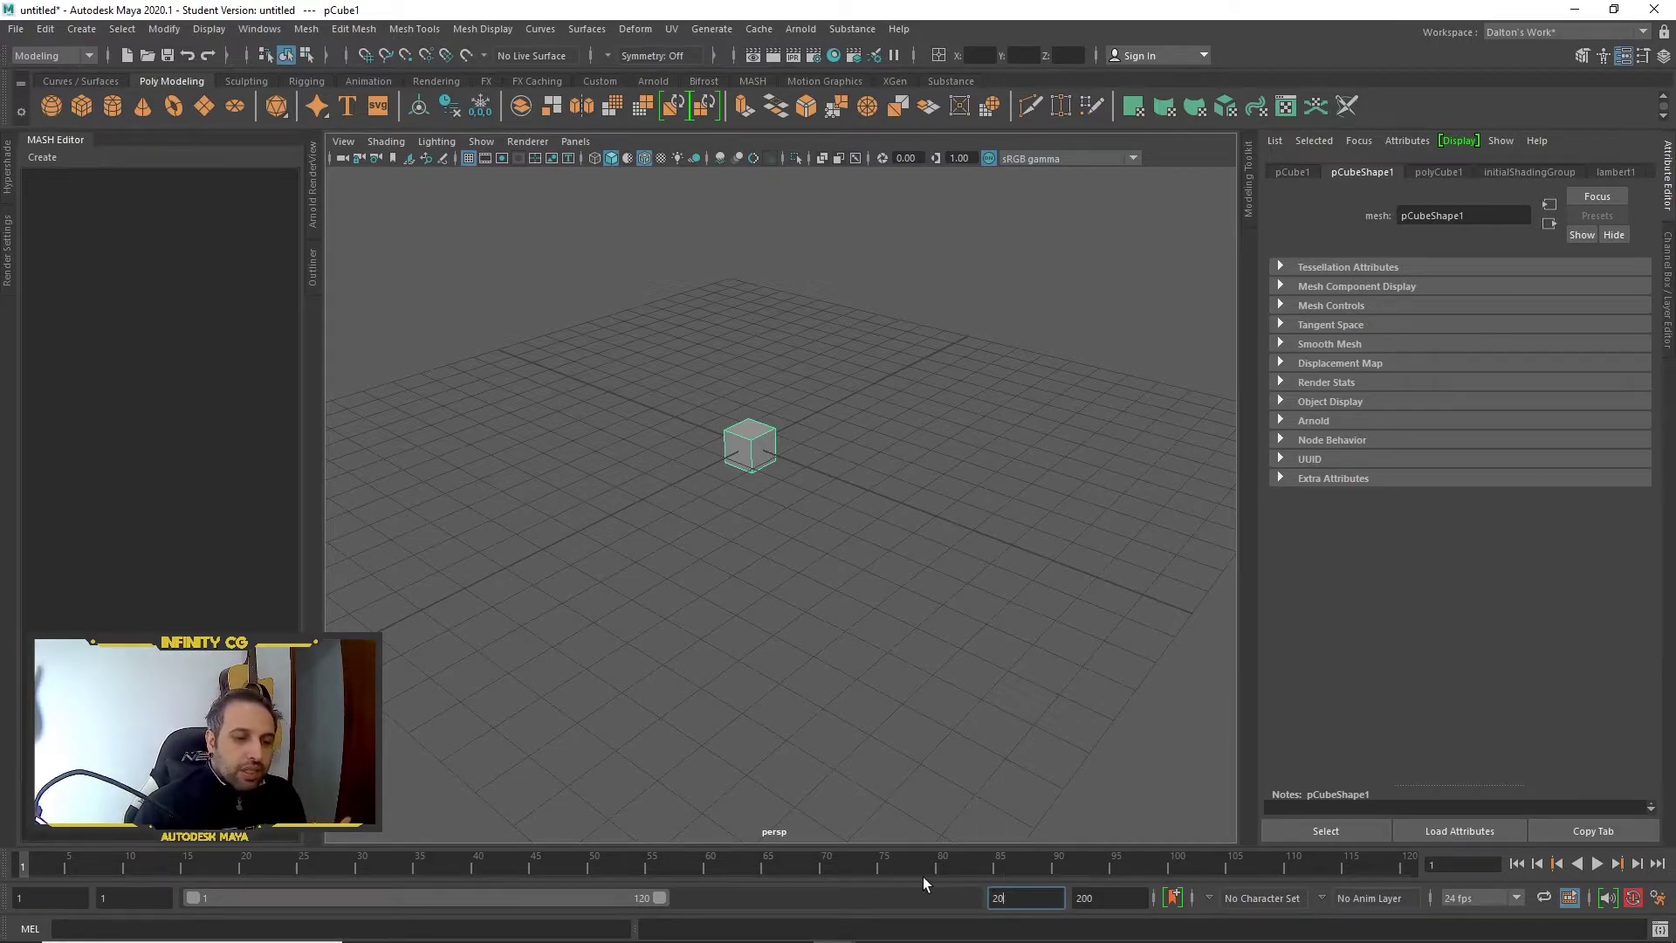
Change the playback end frame to 200, then orbit around the cube
{"action": "type", "text": "200"}
{"action": "key", "text": "Return"}
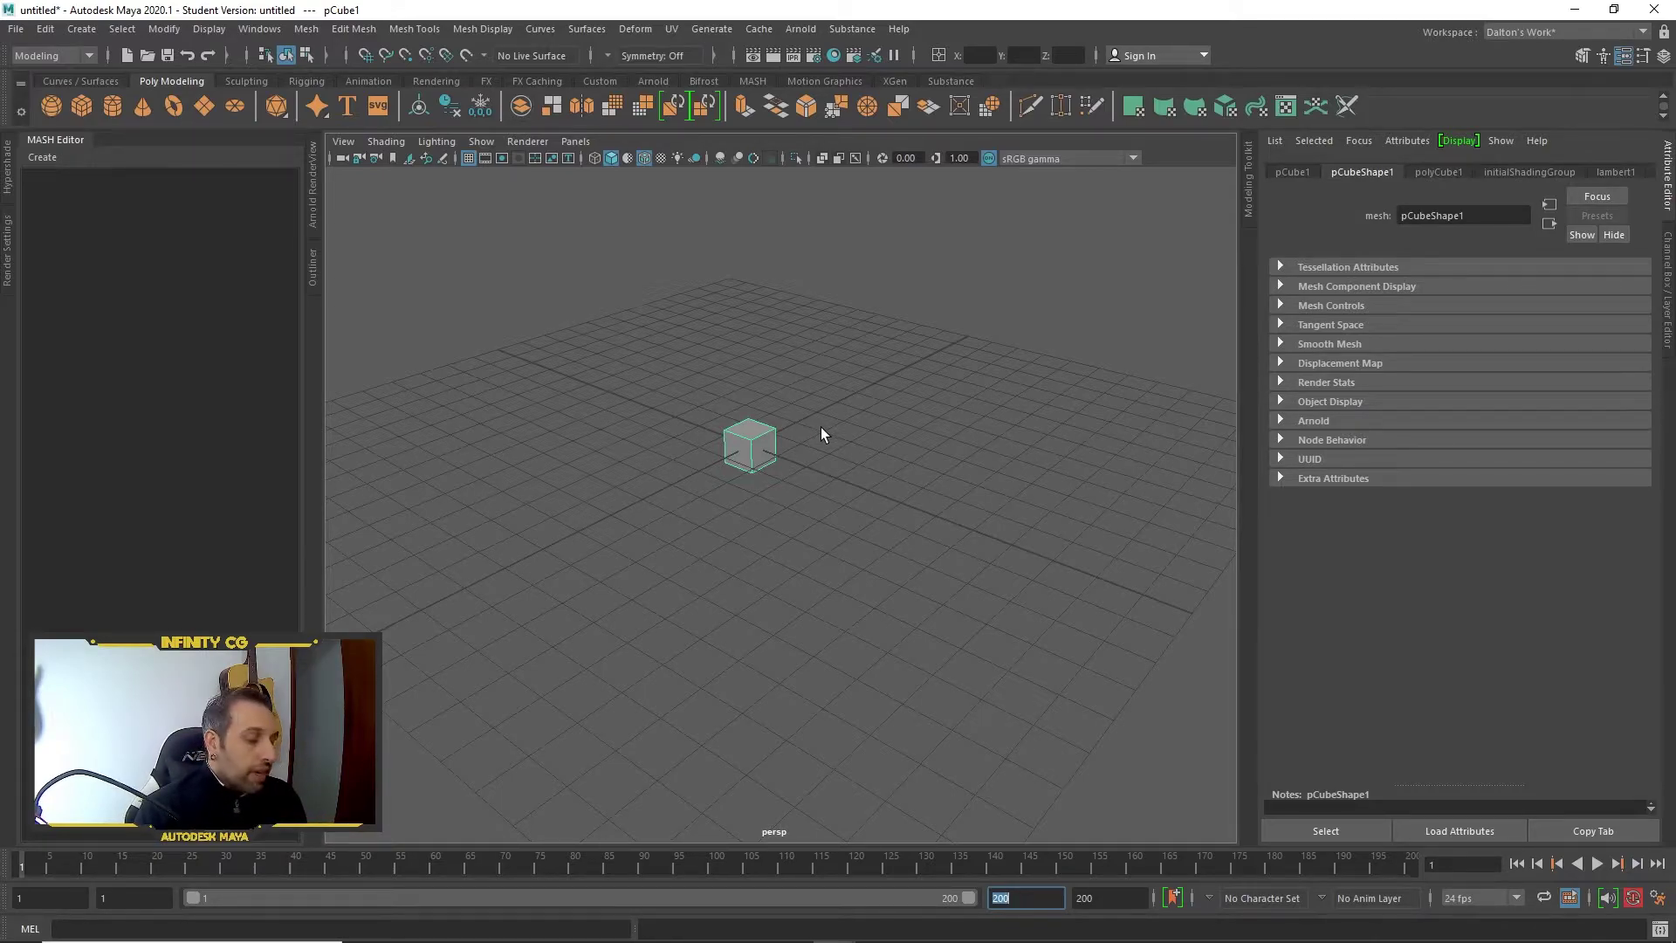
{"action": "left_click_drag", "start_coordinate": [821, 428], "coordinate": [858, 441], "text": "alt"}
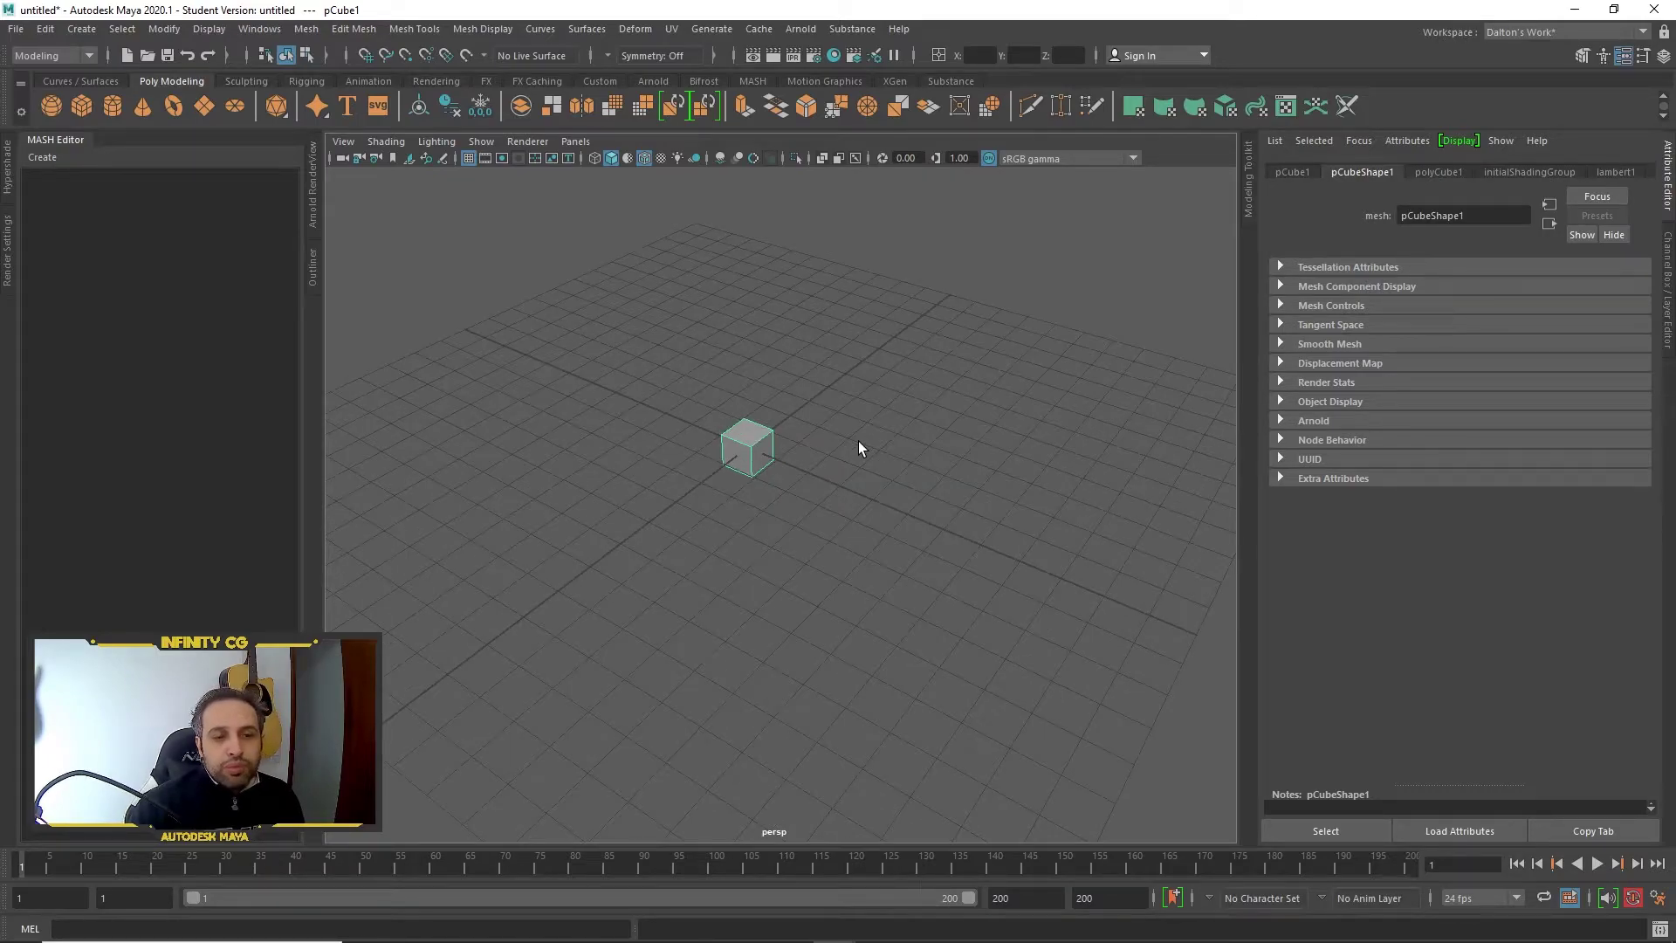
Convert pCube1 into a MASH network of cube copies and zoom out to view them
{"action": "left_click", "coordinate": [50, 155]}
{"action": "left_click", "coordinate": [77, 176]}
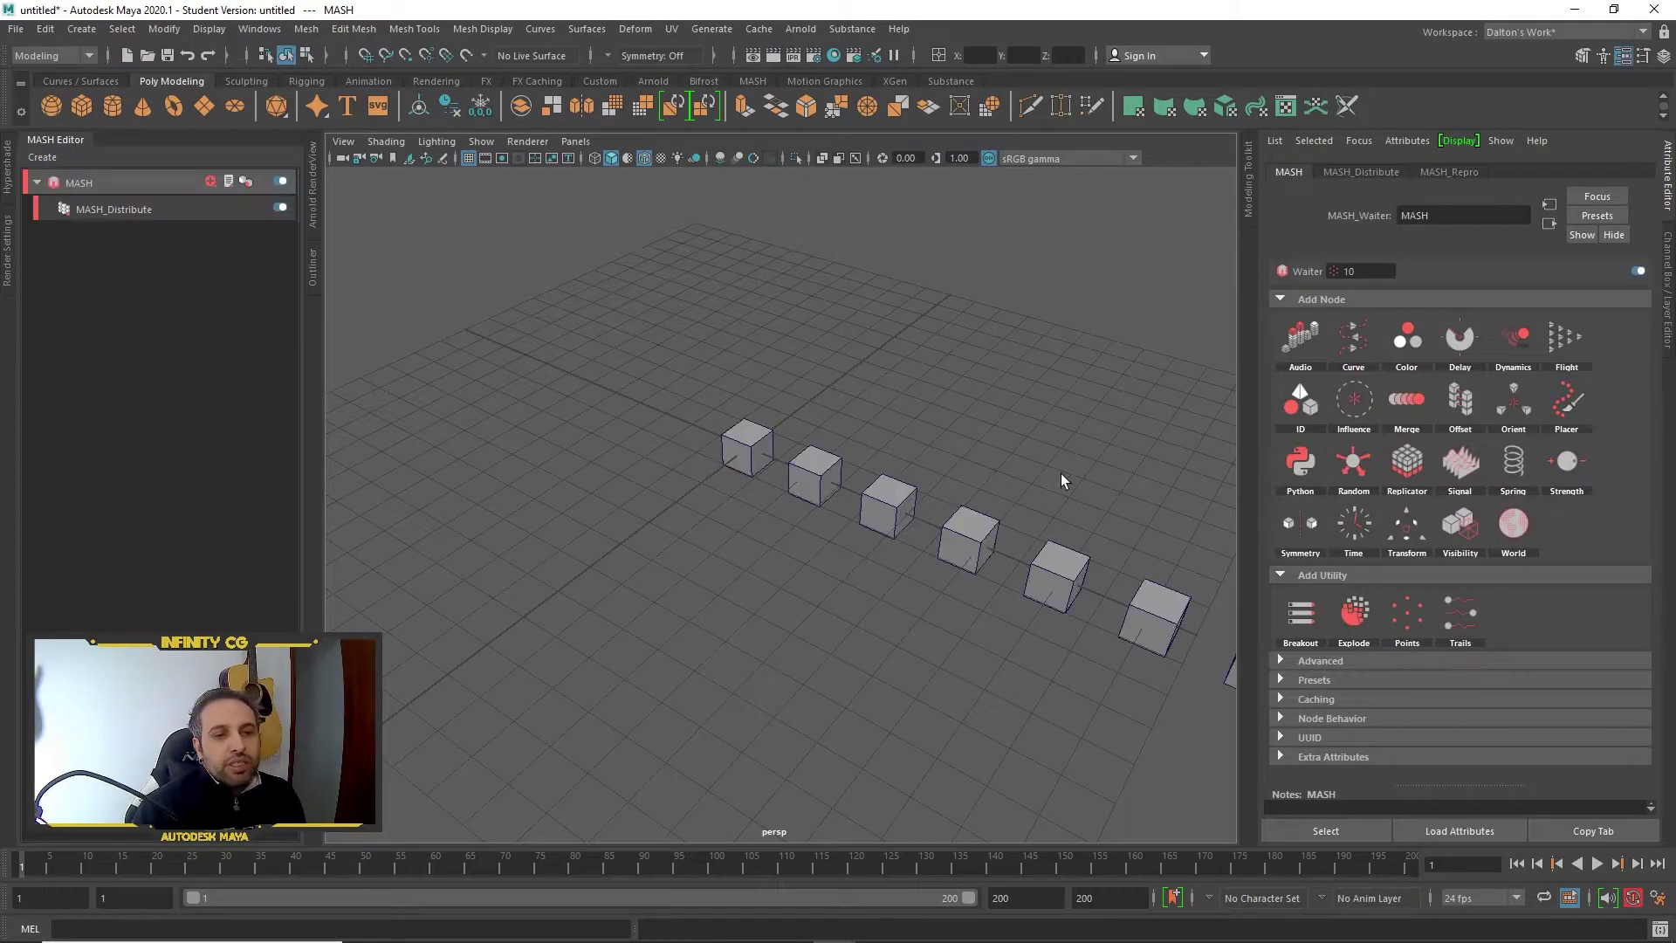
{"action": "right_click_drag", "start_coordinate": [1060, 480], "coordinate": [877, 448], "text": "alt"}
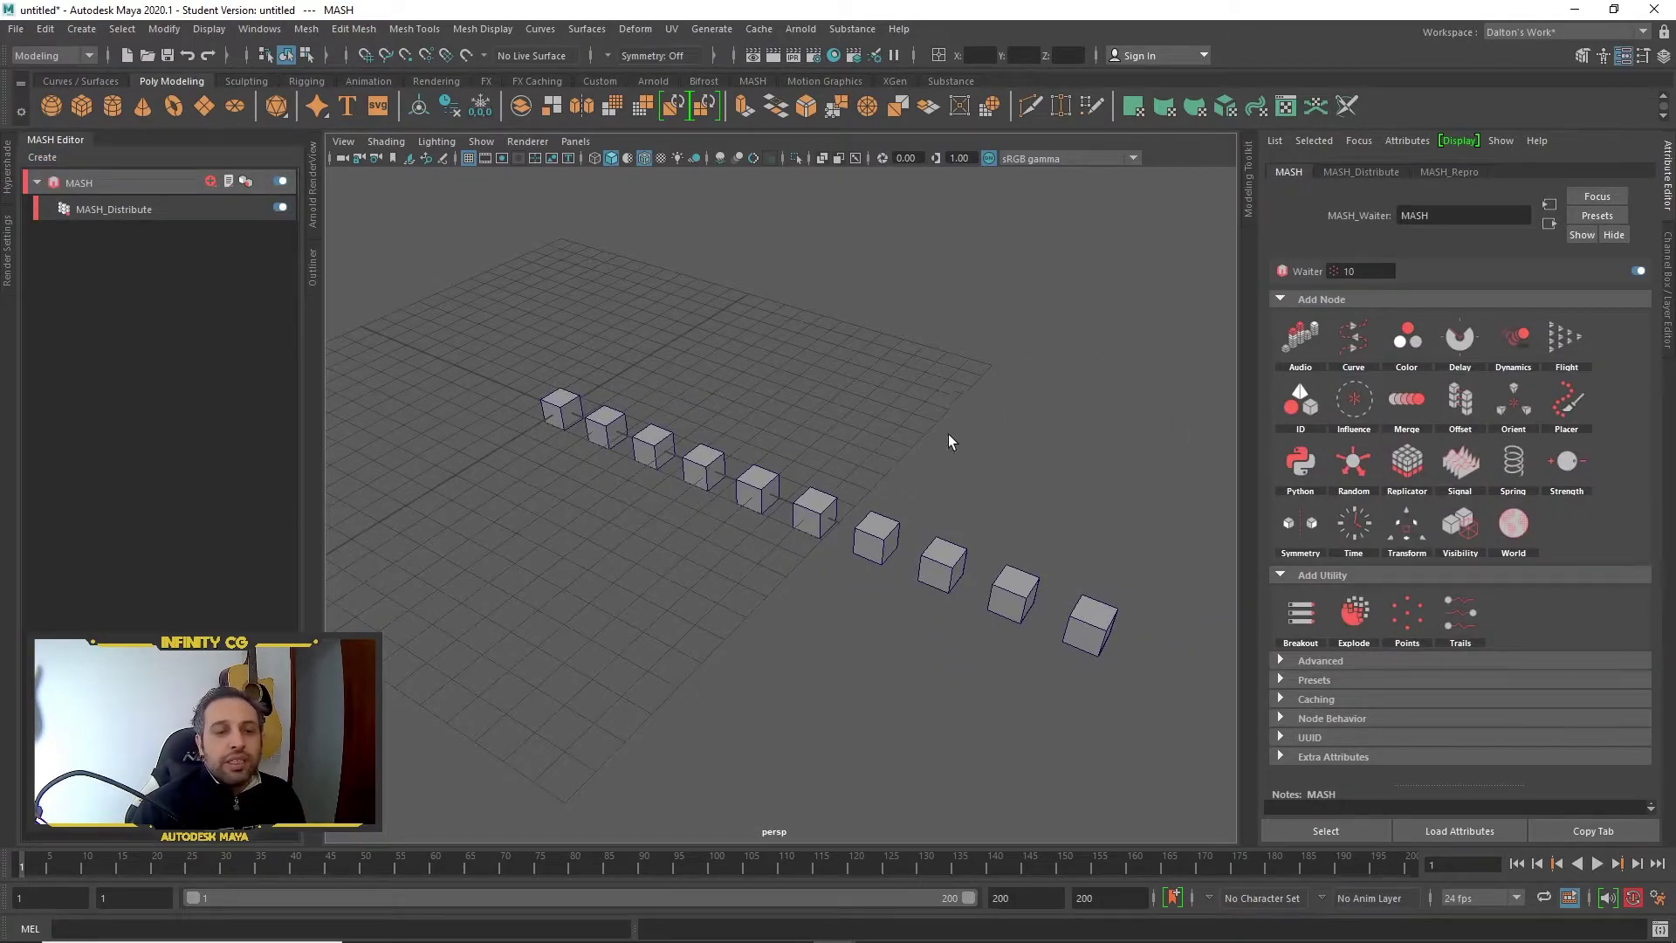
Add a green Color node with raised Random Hue and Saturation Random
{"action": "left_click", "coordinate": [1407, 337]}
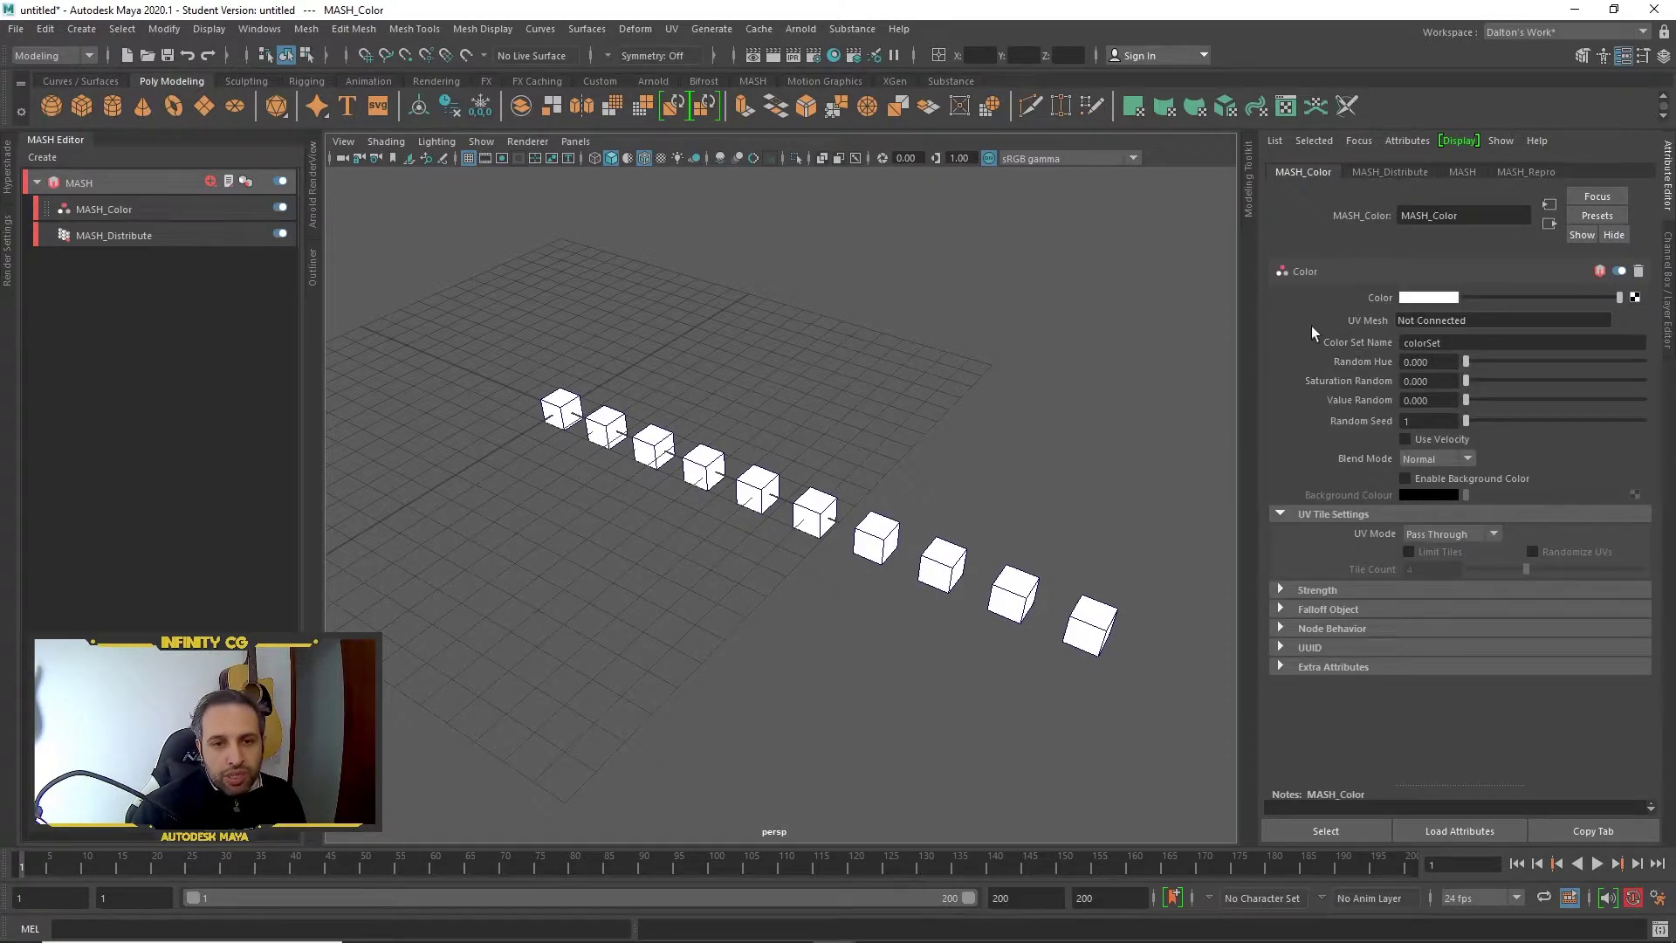
{"action": "left_click", "coordinate": [1430, 300]}
{"action": "left_click", "coordinate": [1404, 254]}
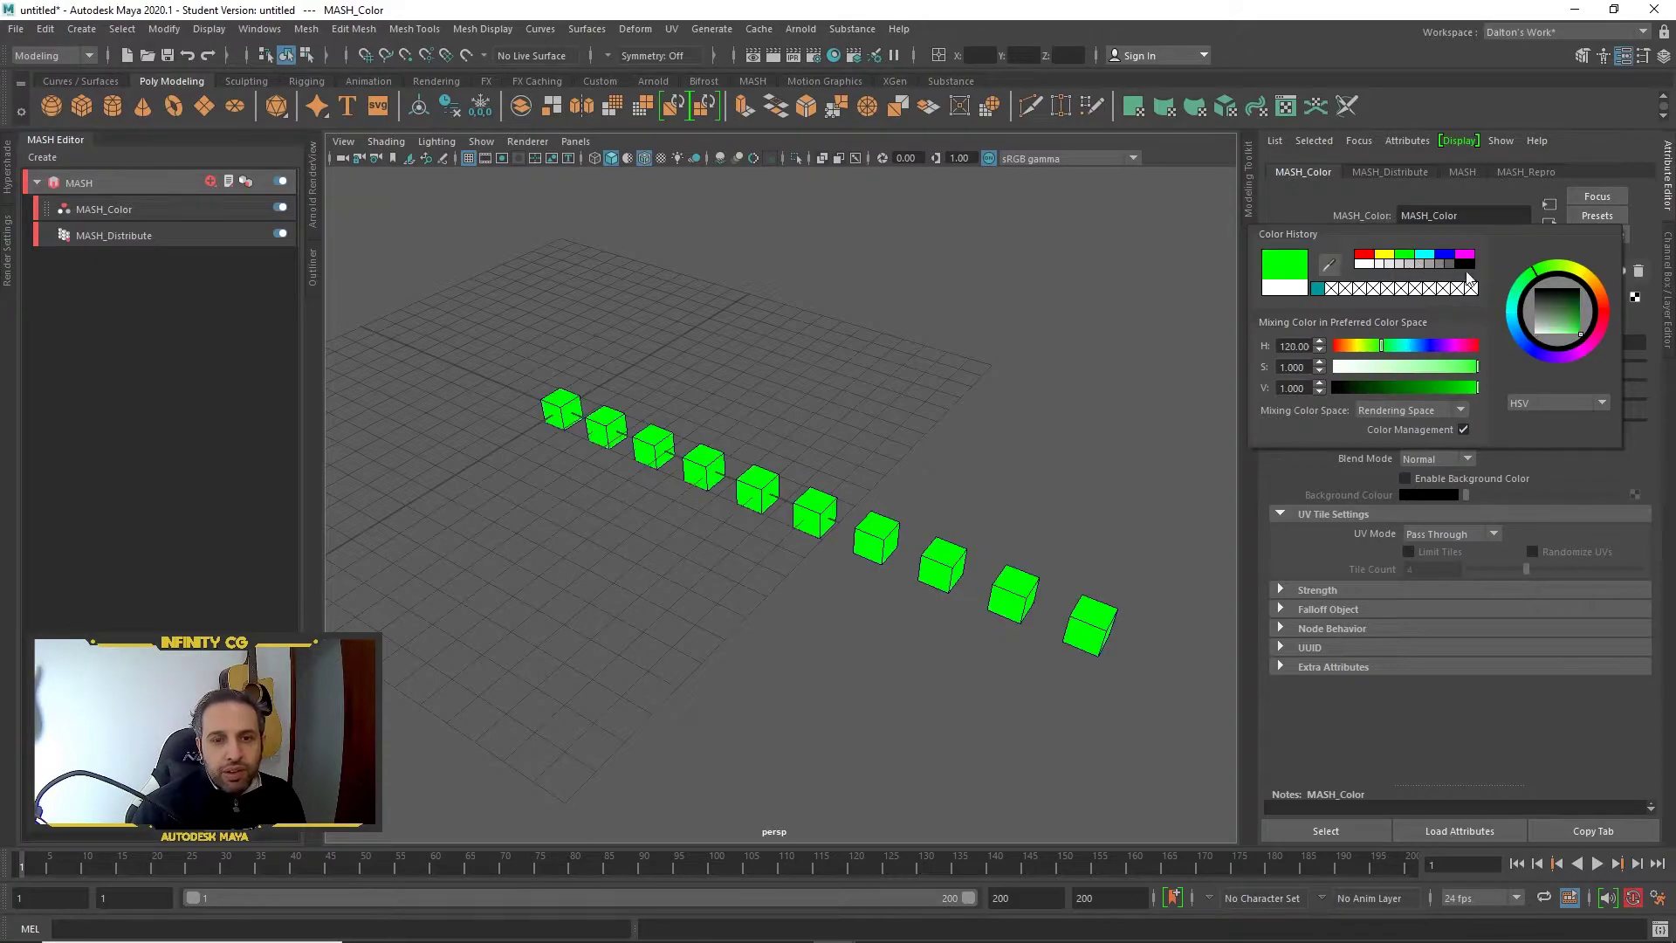
{"action": "left_click_drag", "start_coordinate": [1465, 361], "coordinate": [1535, 362]}
{"action": "mouse_move", "coordinate": [1465, 381]}
{"action": "left_mouse_down"}
{"action": "mouse_move", "coordinate": [1537, 400]}
{"action": "mouse_move", "coordinate": [1499, 361]}
{"action": "mouse_move", "coordinate": [1545, 359]}
{"action": "mouse_move", "coordinate": [1467, 364]}
{"action": "left_mouse_up"}
{"action": "left_click", "coordinate": [1387, 171]}
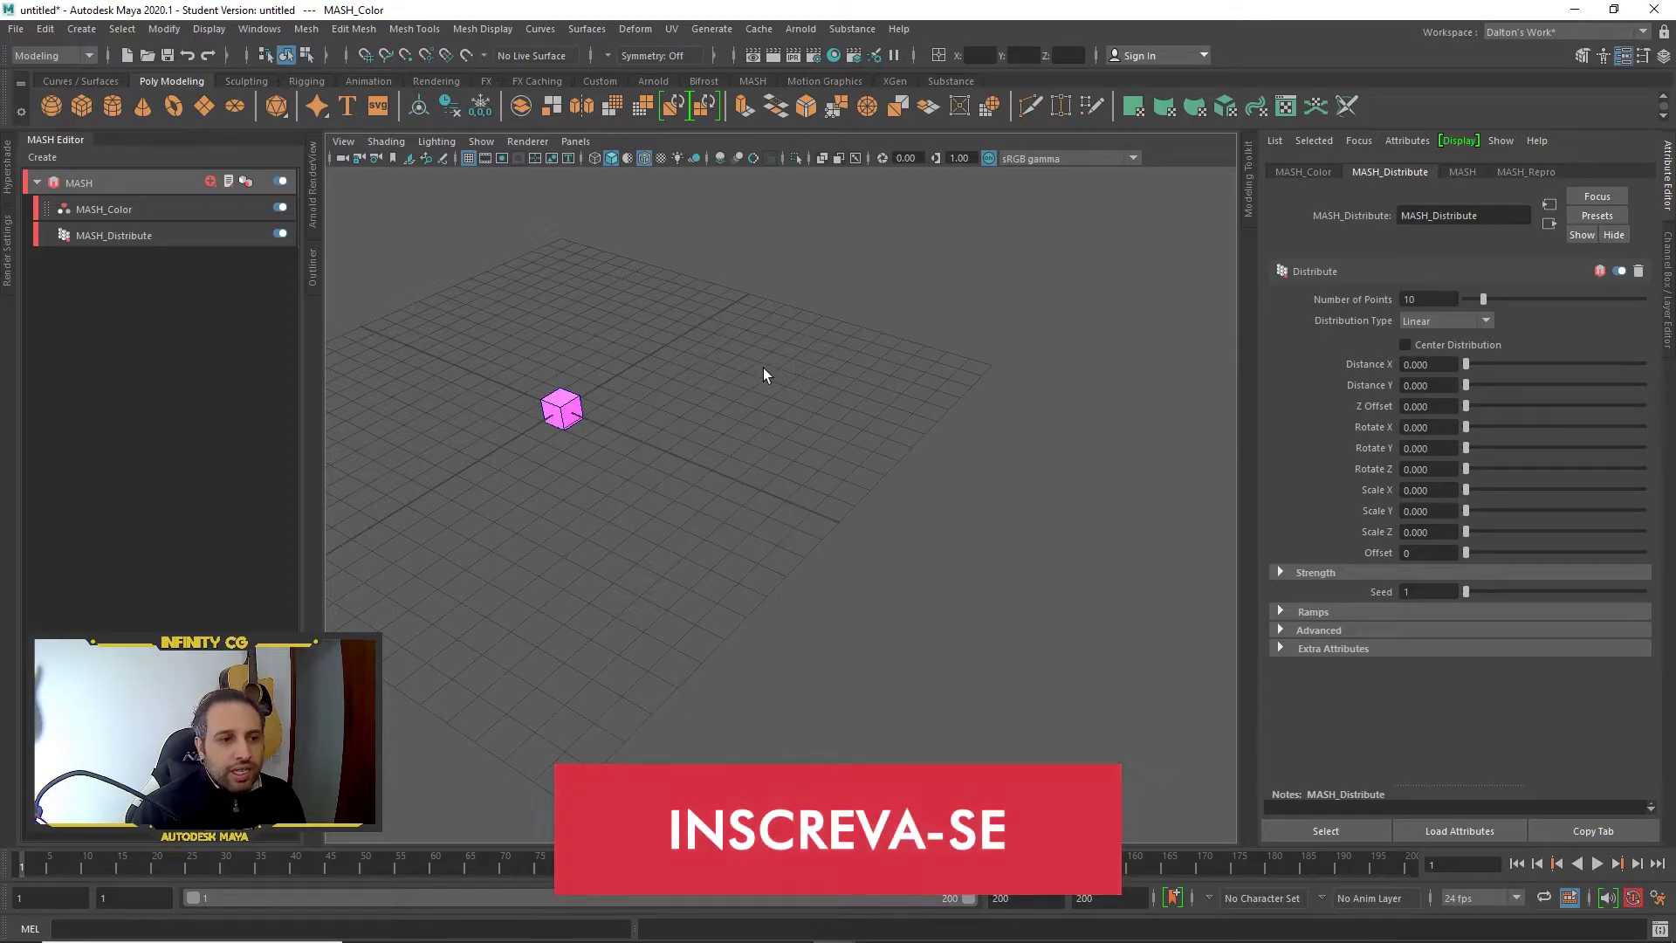
Add a MASH_Delay node to the network and collapse its Strength section
{"action": "left_click", "coordinate": [1461, 172]}
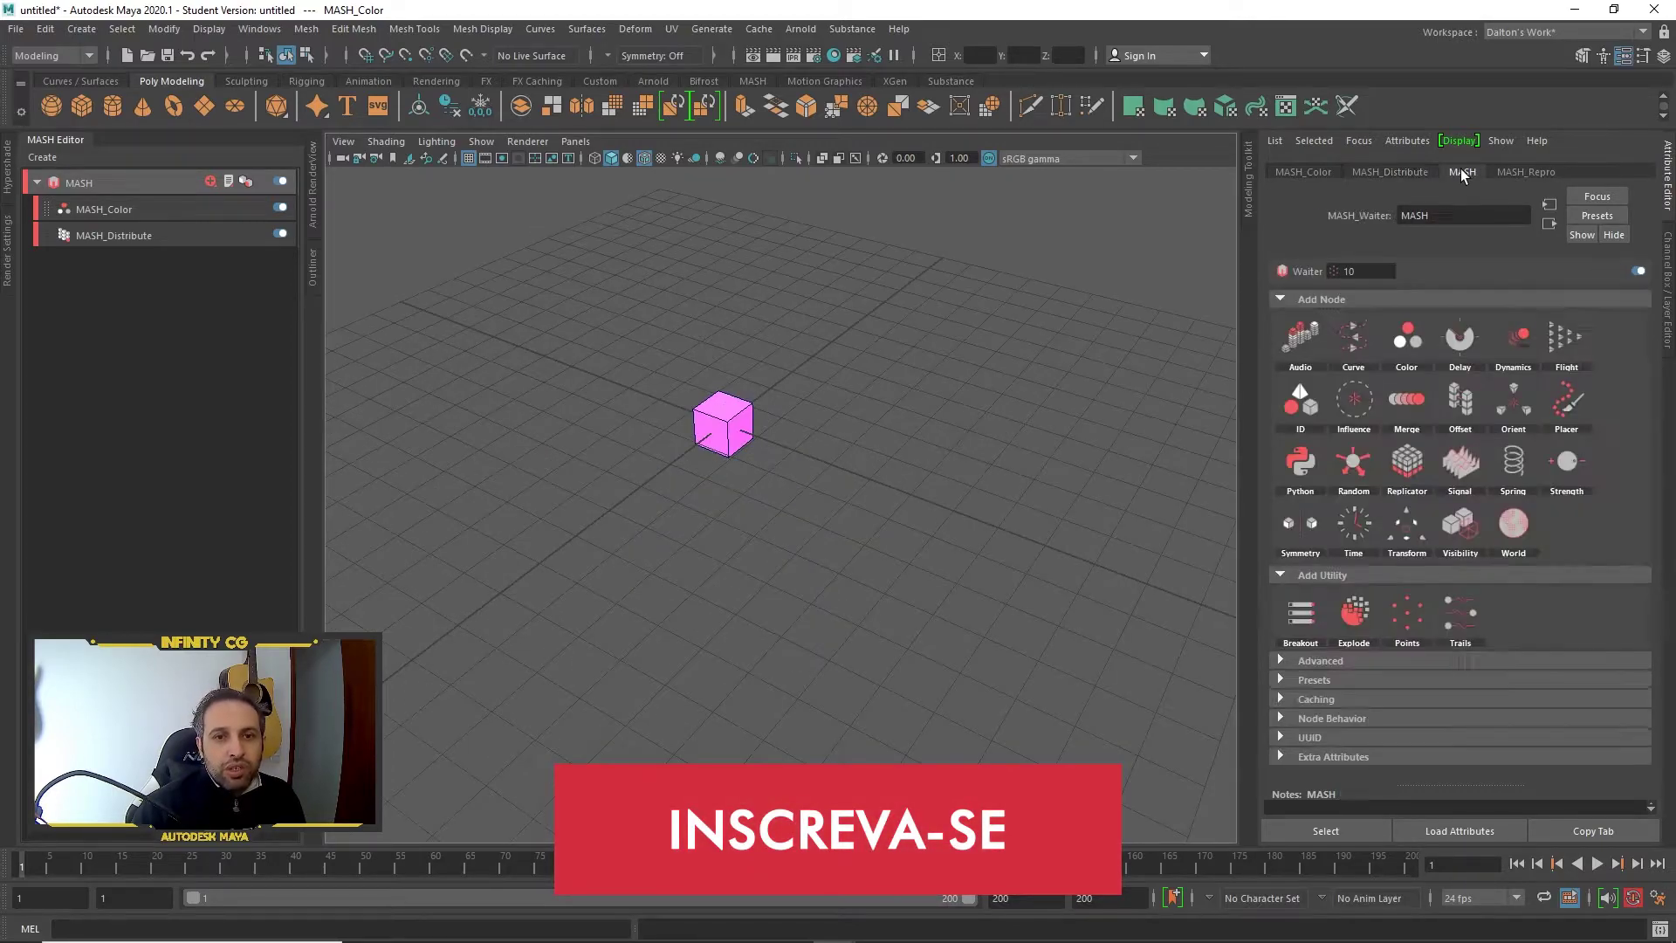
{"action": "left_click", "coordinate": [1459, 337]}
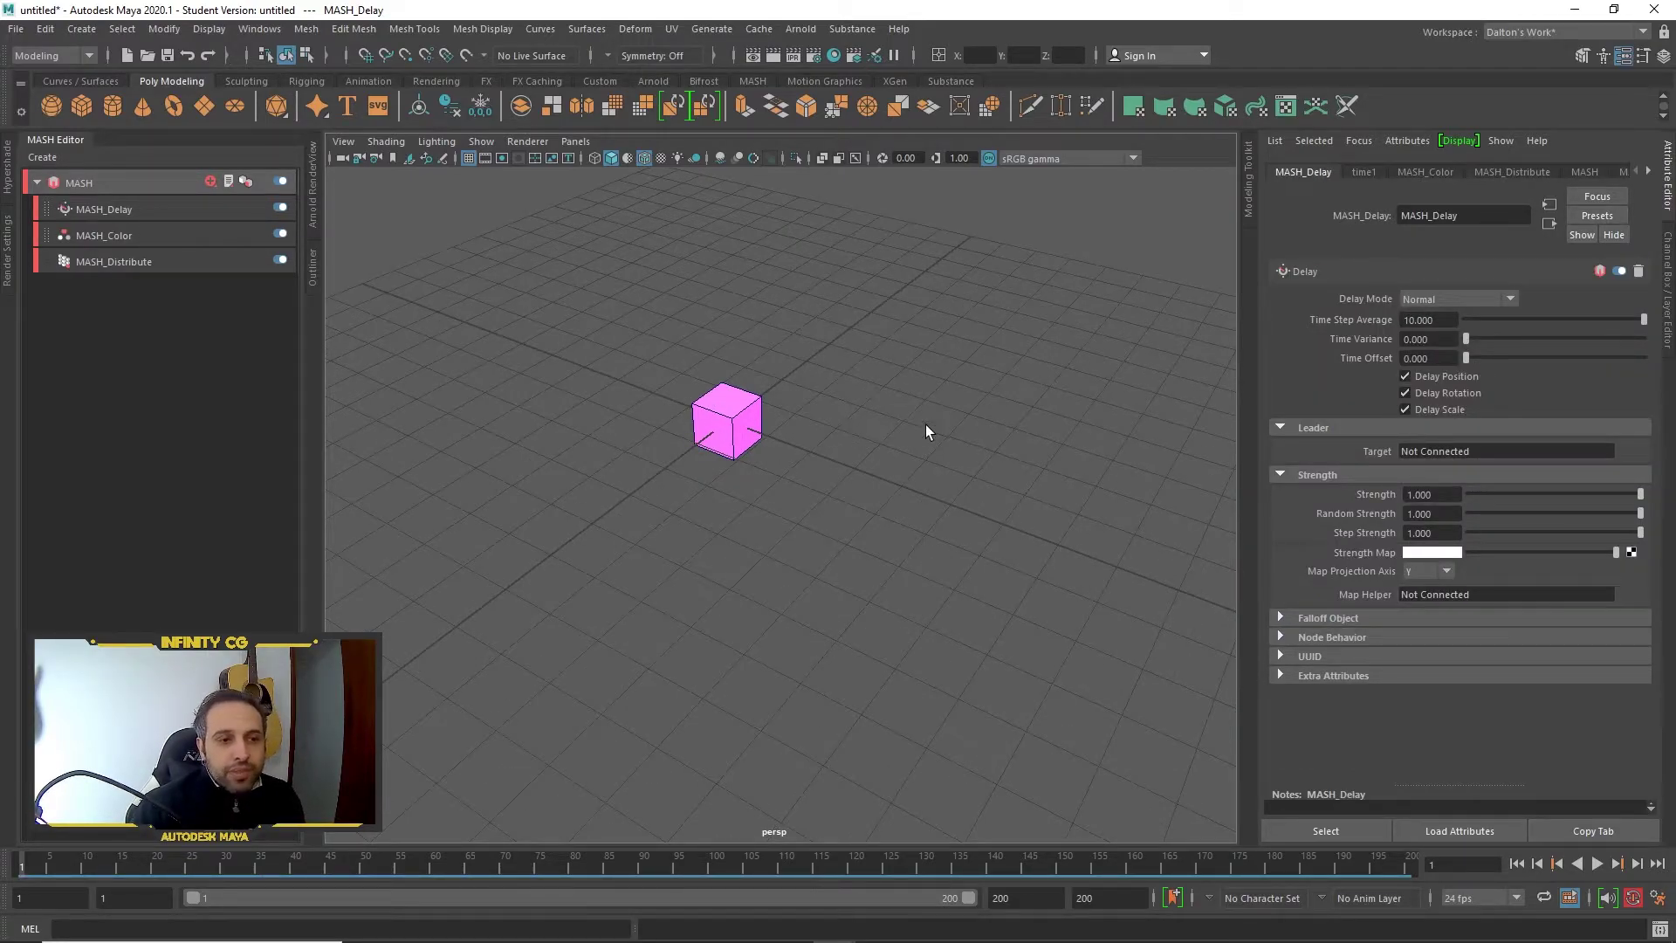
{"action": "mouse_move", "coordinate": [927, 427]}
{"action": "left_mouse_down", "text": "alt"}
{"action": "mouse_move", "coordinate": [762, 445]}
{"action": "mouse_move", "coordinate": [783, 445]}
{"action": "mouse_move", "coordinate": [771, 466]}
{"action": "left_mouse_up", "text": "alt"}
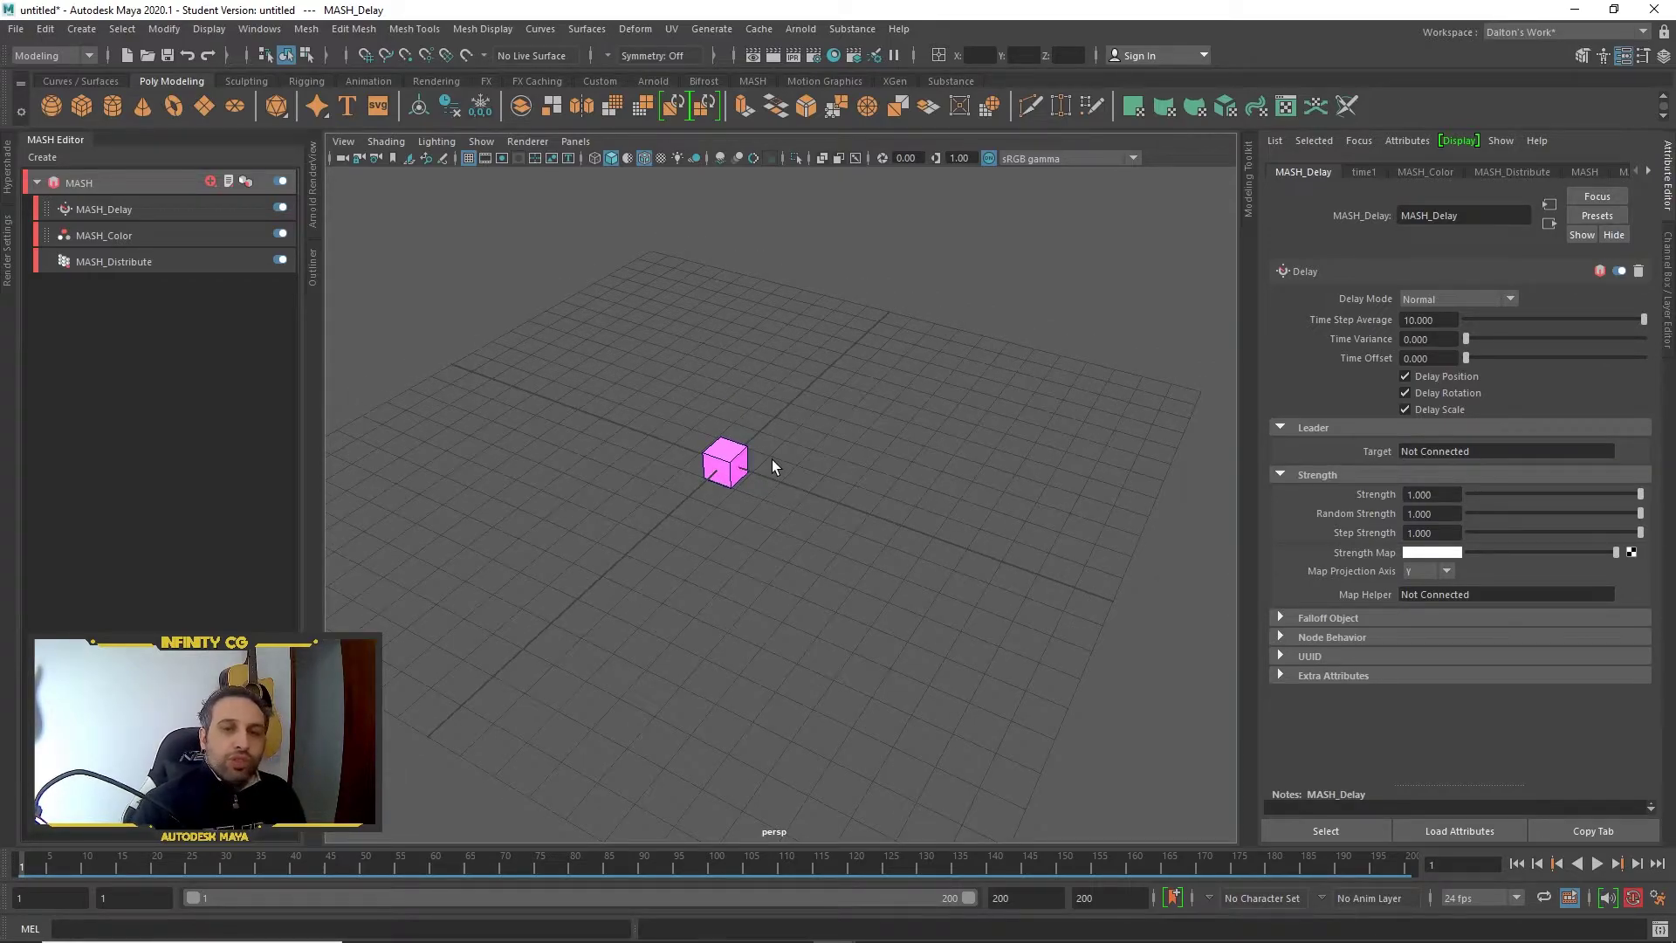
{"action": "left_click", "coordinate": [1279, 474]}
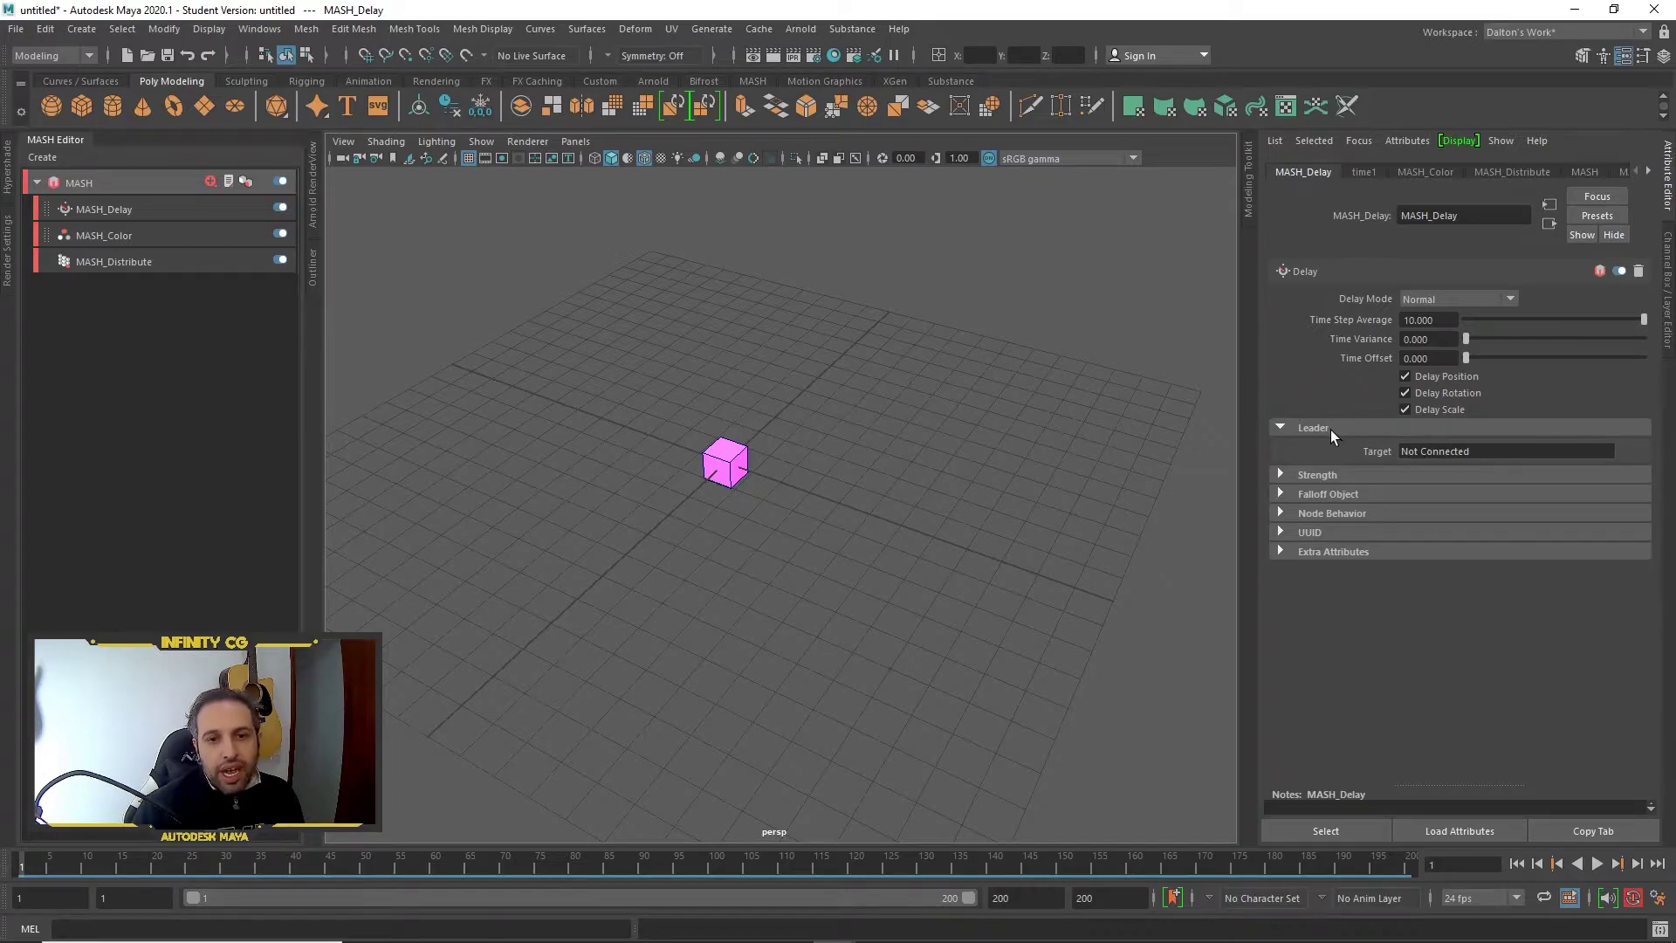
Create leader locator MASH_Delay_loc from the Leader Target field and view its transform attributes
{"action": "right_click", "coordinate": [1455, 452]}
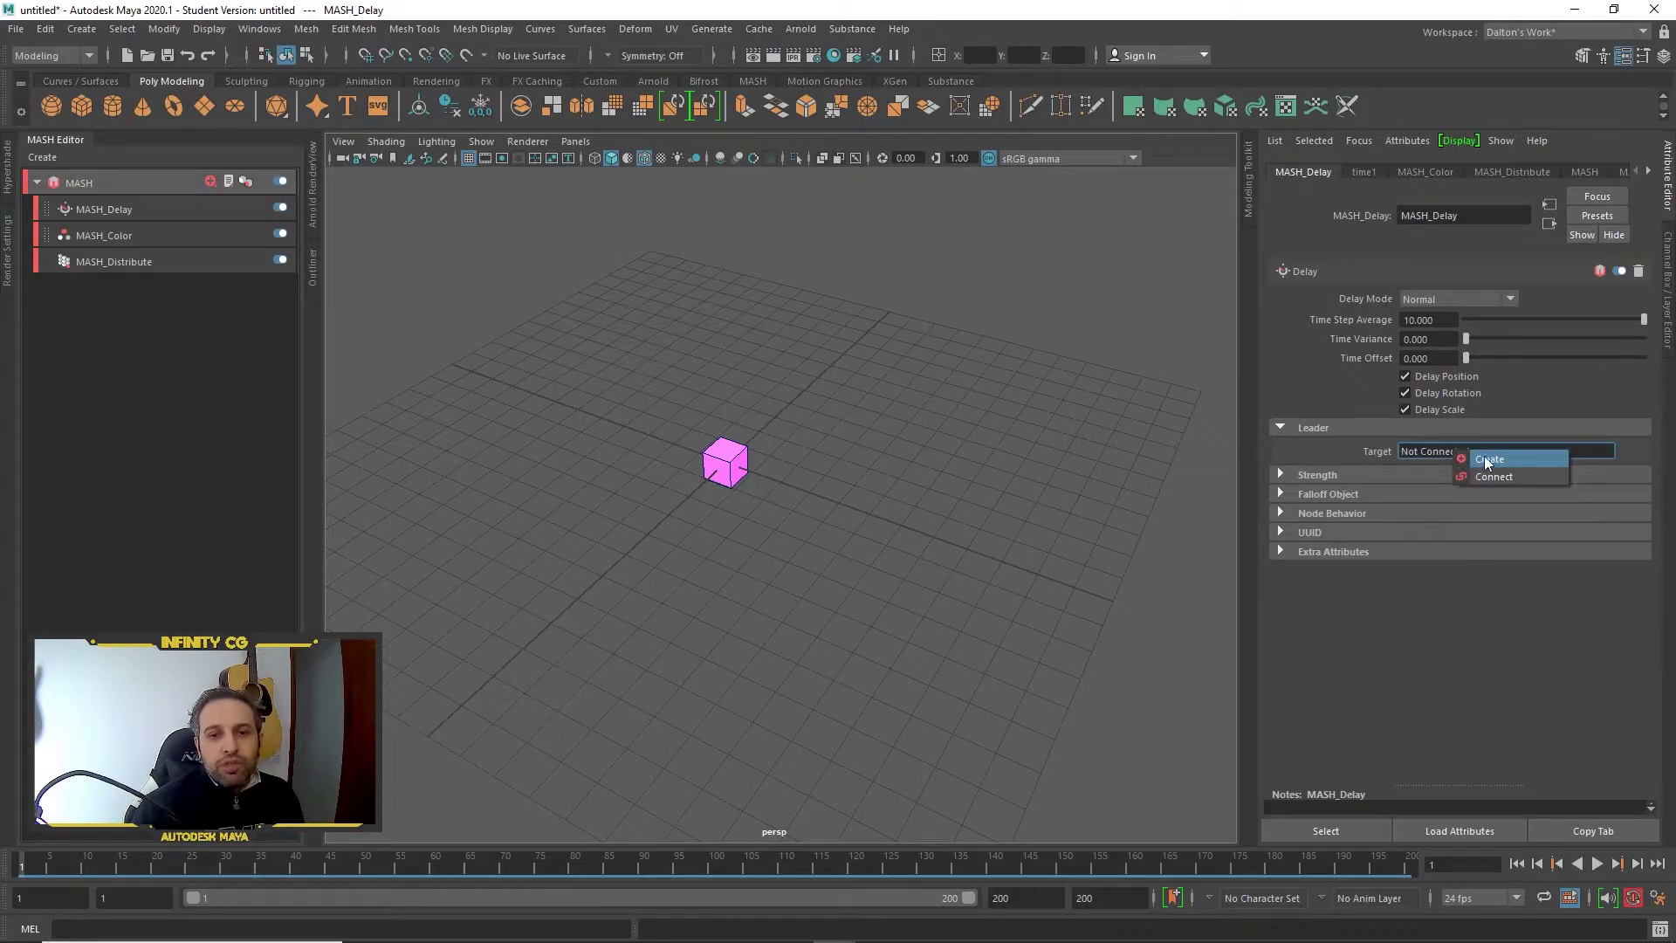
{"action": "left_click", "coordinate": [1485, 459]}
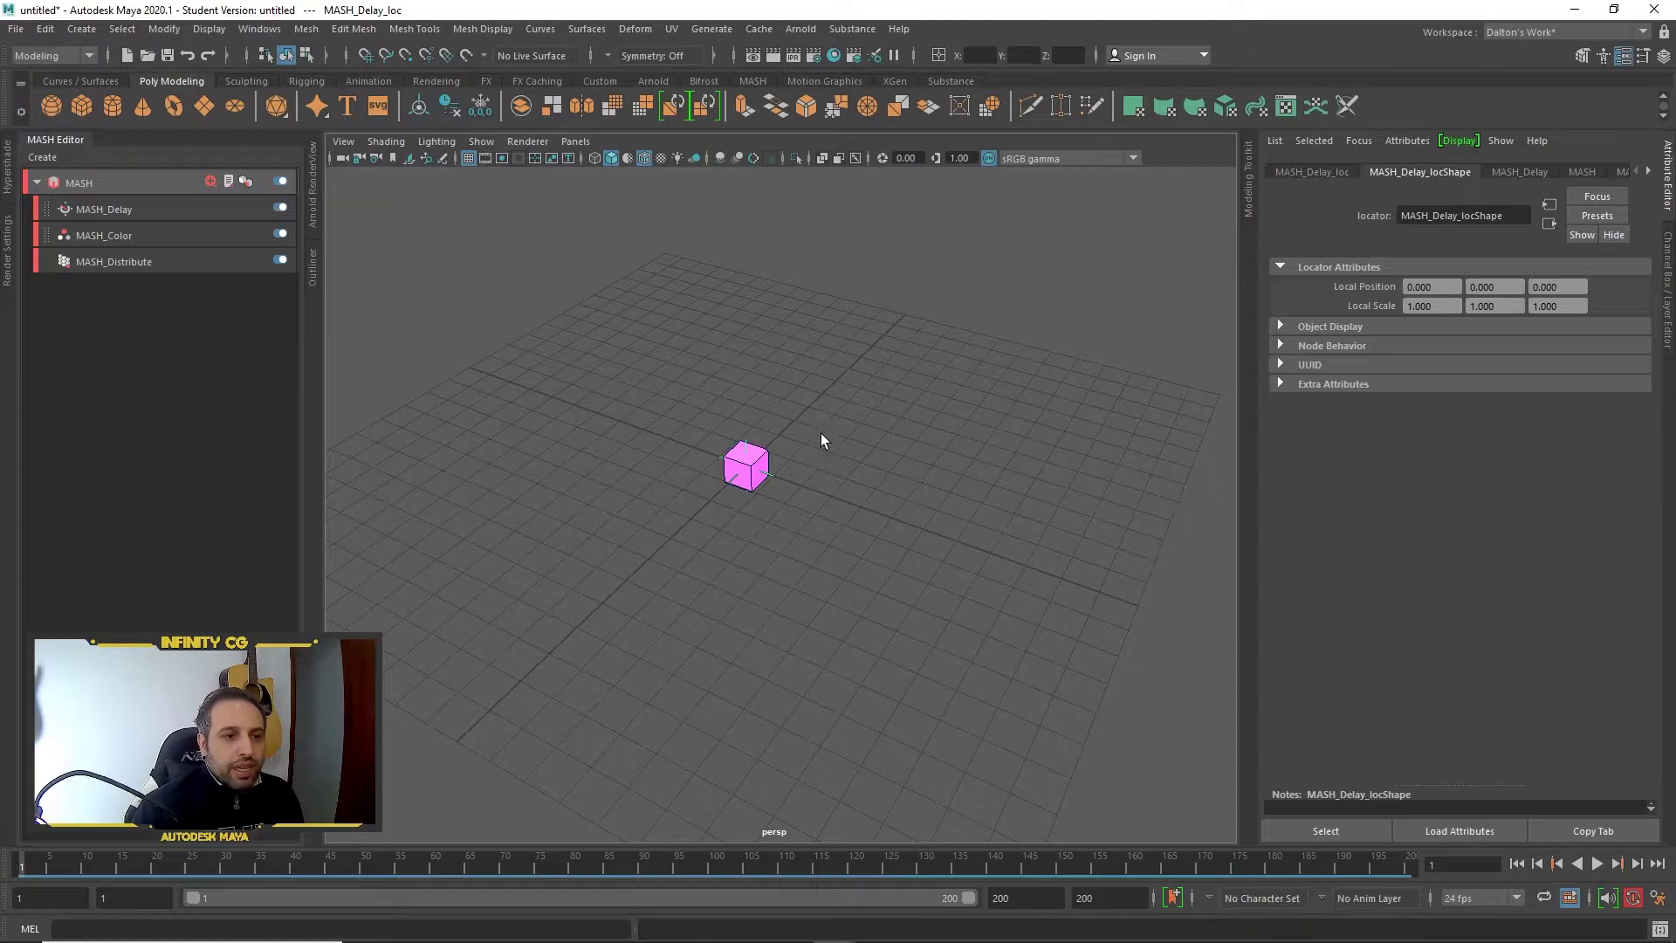
{"action": "scroll", "coordinate": [1184, 442], "scroll_direction": "up", "scroll_amount": 3}
{"action": "mouse_move", "coordinate": [1183, 441]}
{"action": "left_mouse_down", "text": "alt"}
{"action": "mouse_move", "coordinate": [1011, 513]}
{"action": "mouse_move", "coordinate": [913, 322]}
{"action": "mouse_move", "coordinate": [937, 374]}
{"action": "left_mouse_up", "text": "alt"}
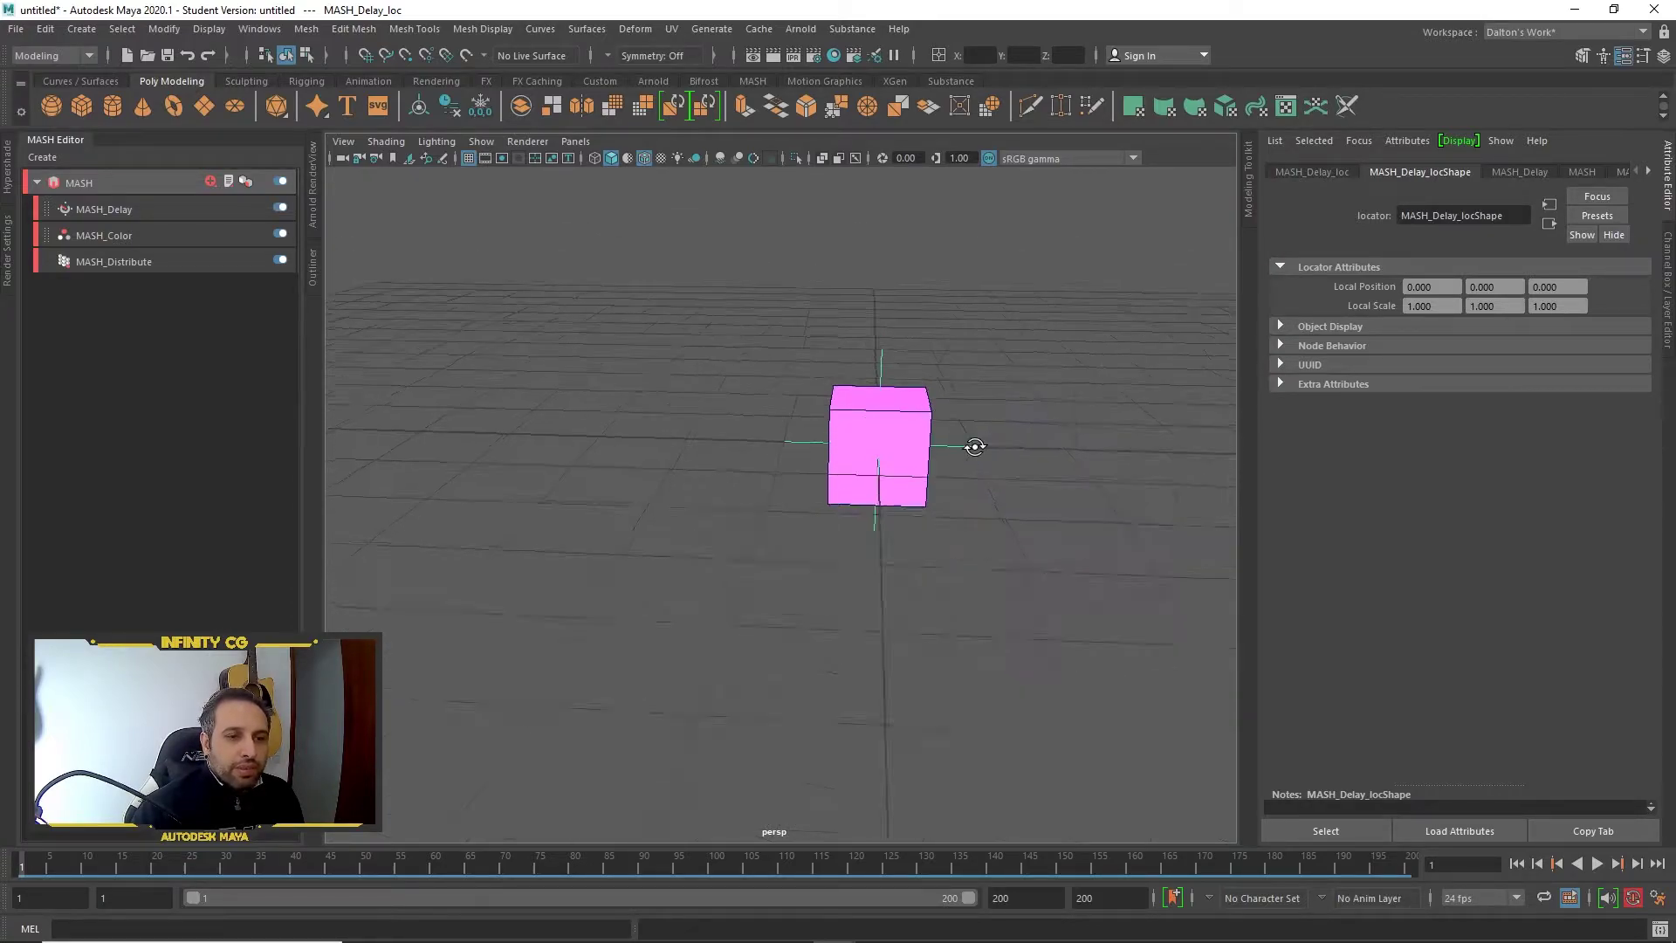
{"action": "key", "text": "4"}
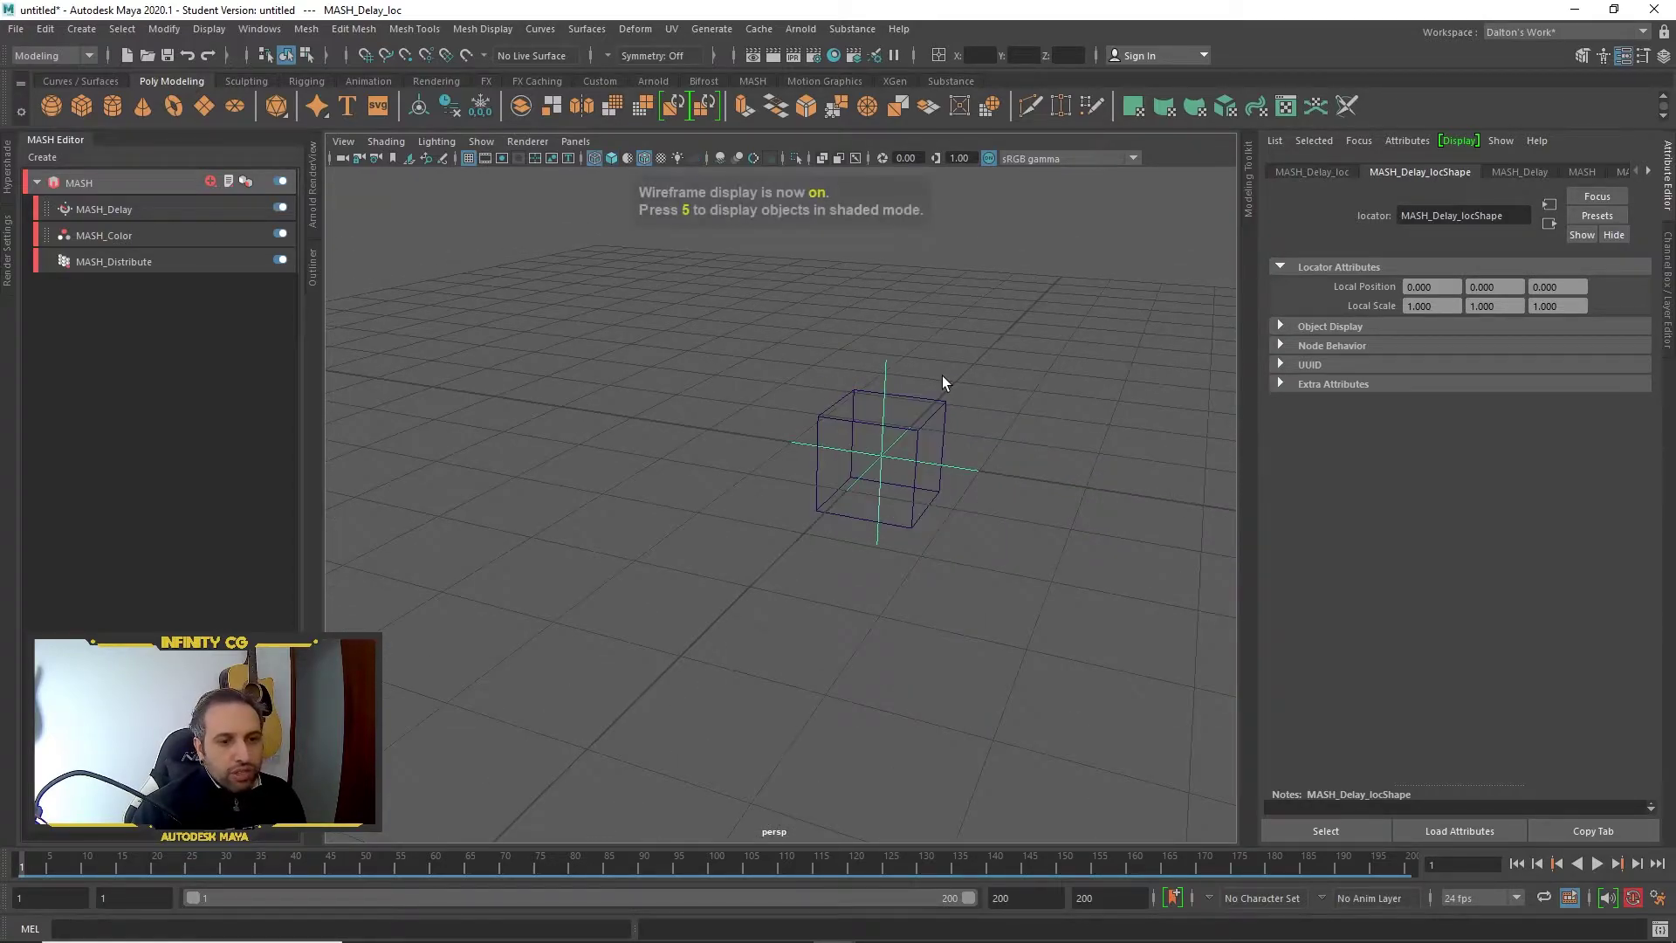
{"action": "key", "text": "5"}
{"action": "scroll", "coordinate": [1003, 376], "scroll_direction": "down", "scroll_amount": 5}
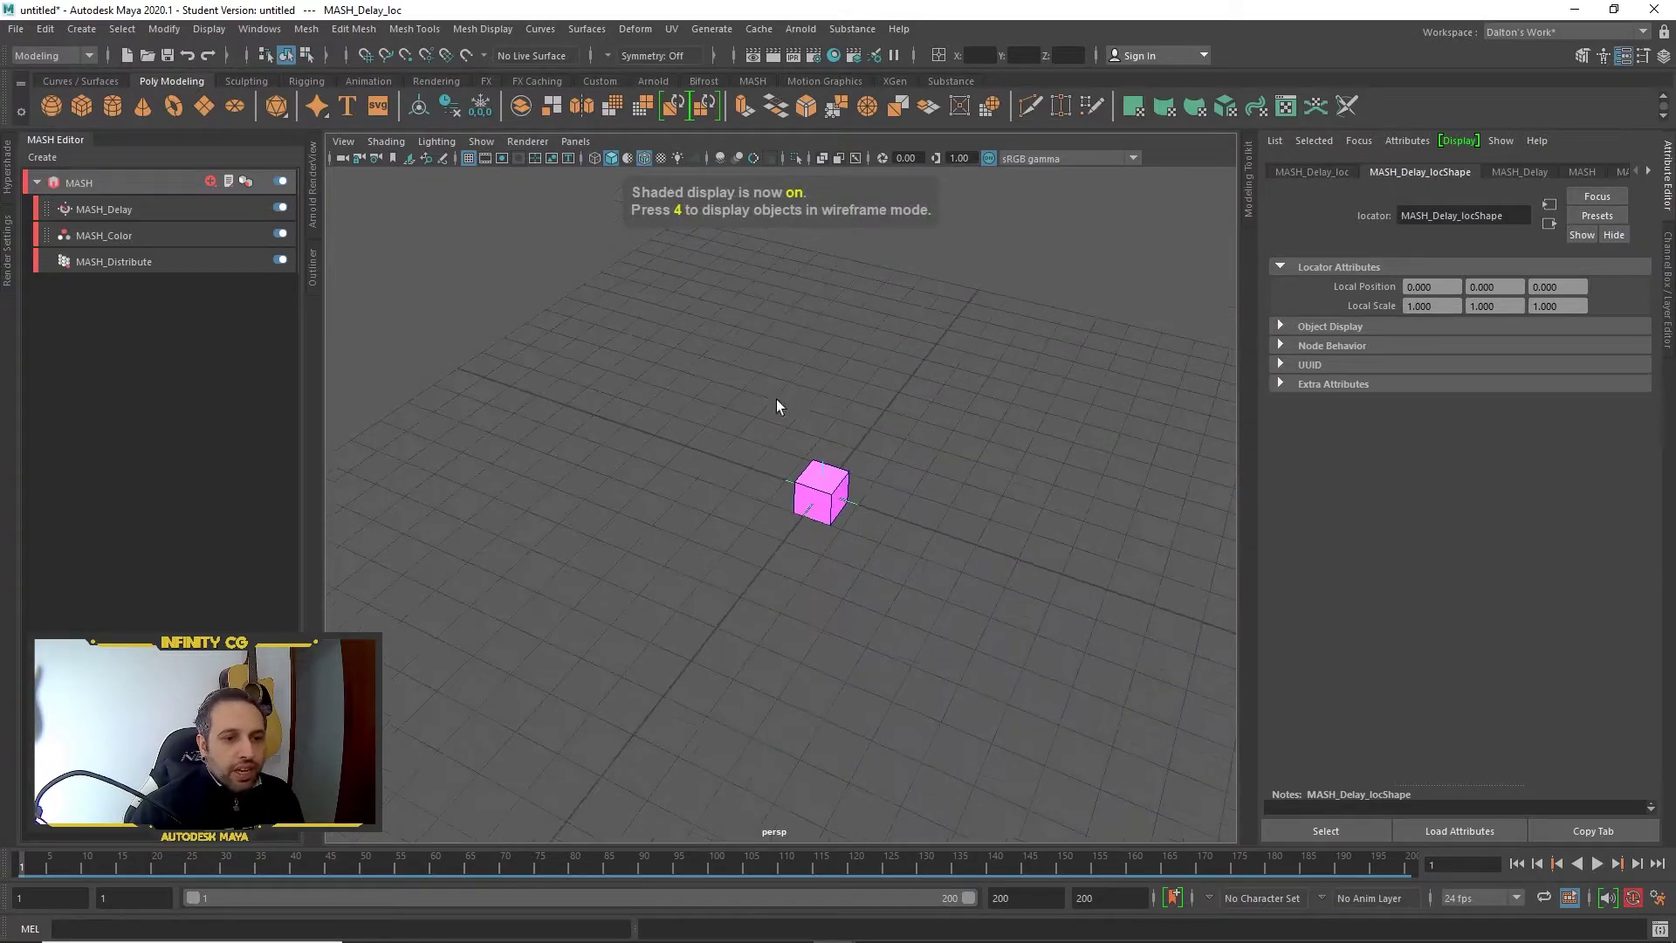
{"action": "left_click_drag", "start_coordinate": [777, 407], "coordinate": [759, 407], "text": "alt"}
{"action": "mouse_move", "coordinate": [936, 287]}
{"action": "left_mouse_down", "text": "alt"}
{"action": "mouse_move", "coordinate": [1081, 290]}
{"action": "mouse_move", "coordinate": [1017, 284]}
{"action": "left_mouse_up", "text": "alt"}
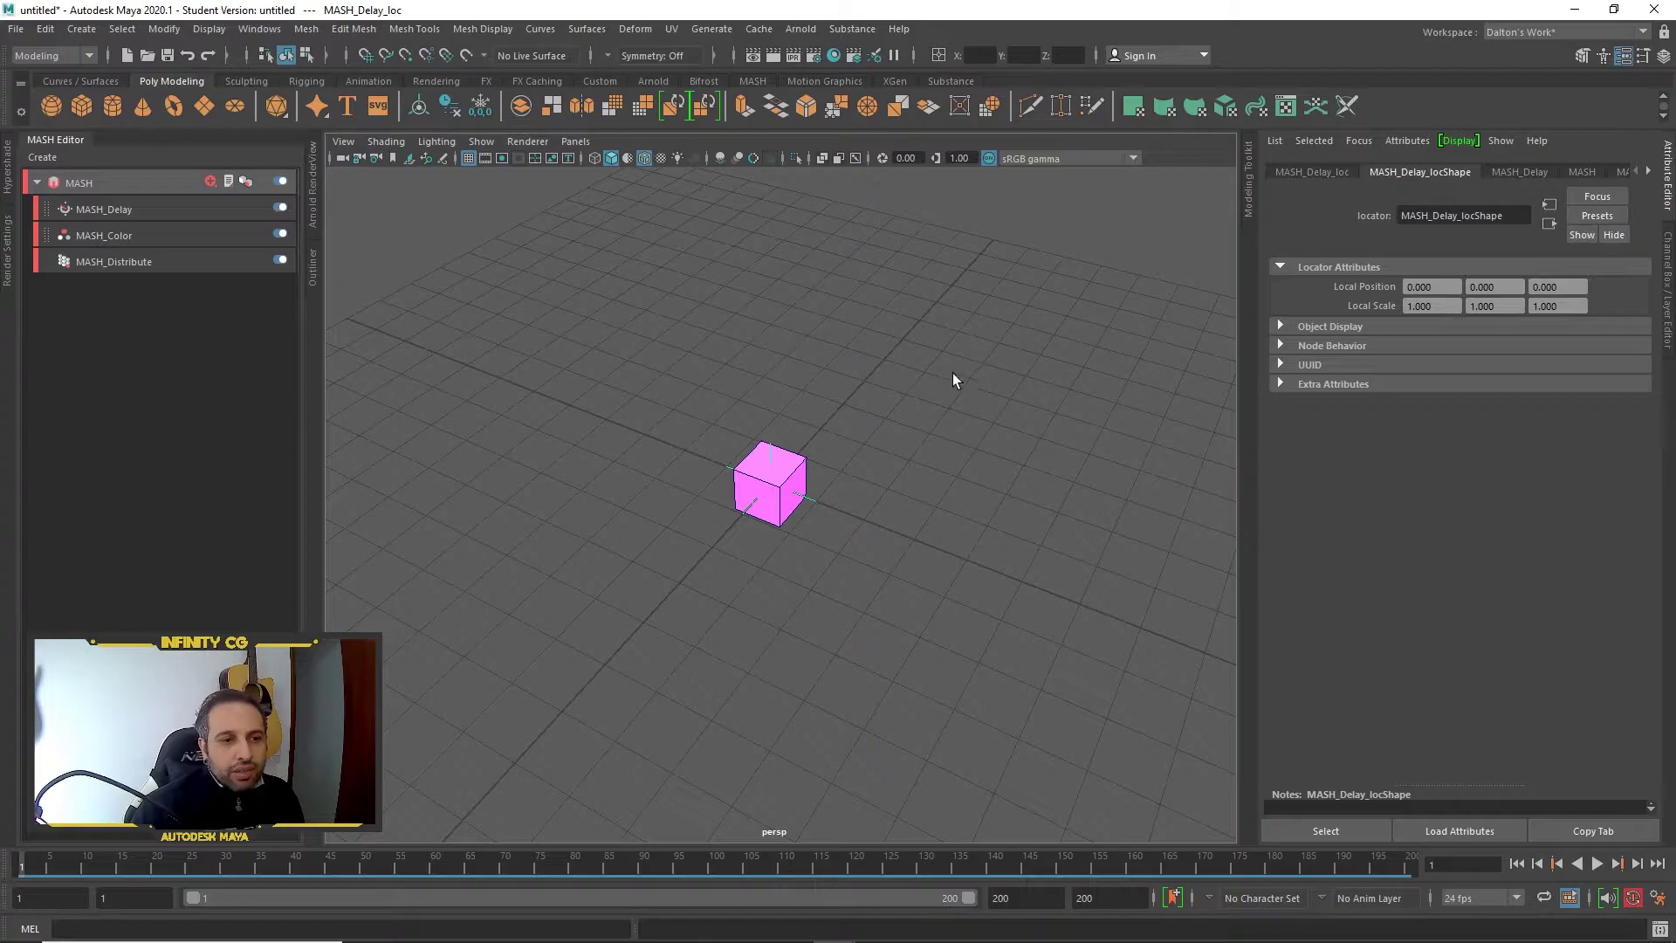
{"action": "left_click_drag", "start_coordinate": [952, 374], "coordinate": [781, 423], "text": "alt"}
{"action": "left_click", "coordinate": [1274, 174]}
{"action": "scroll", "coordinate": [945, 484], "scroll_direction": "down", "scroll_amount": 5}
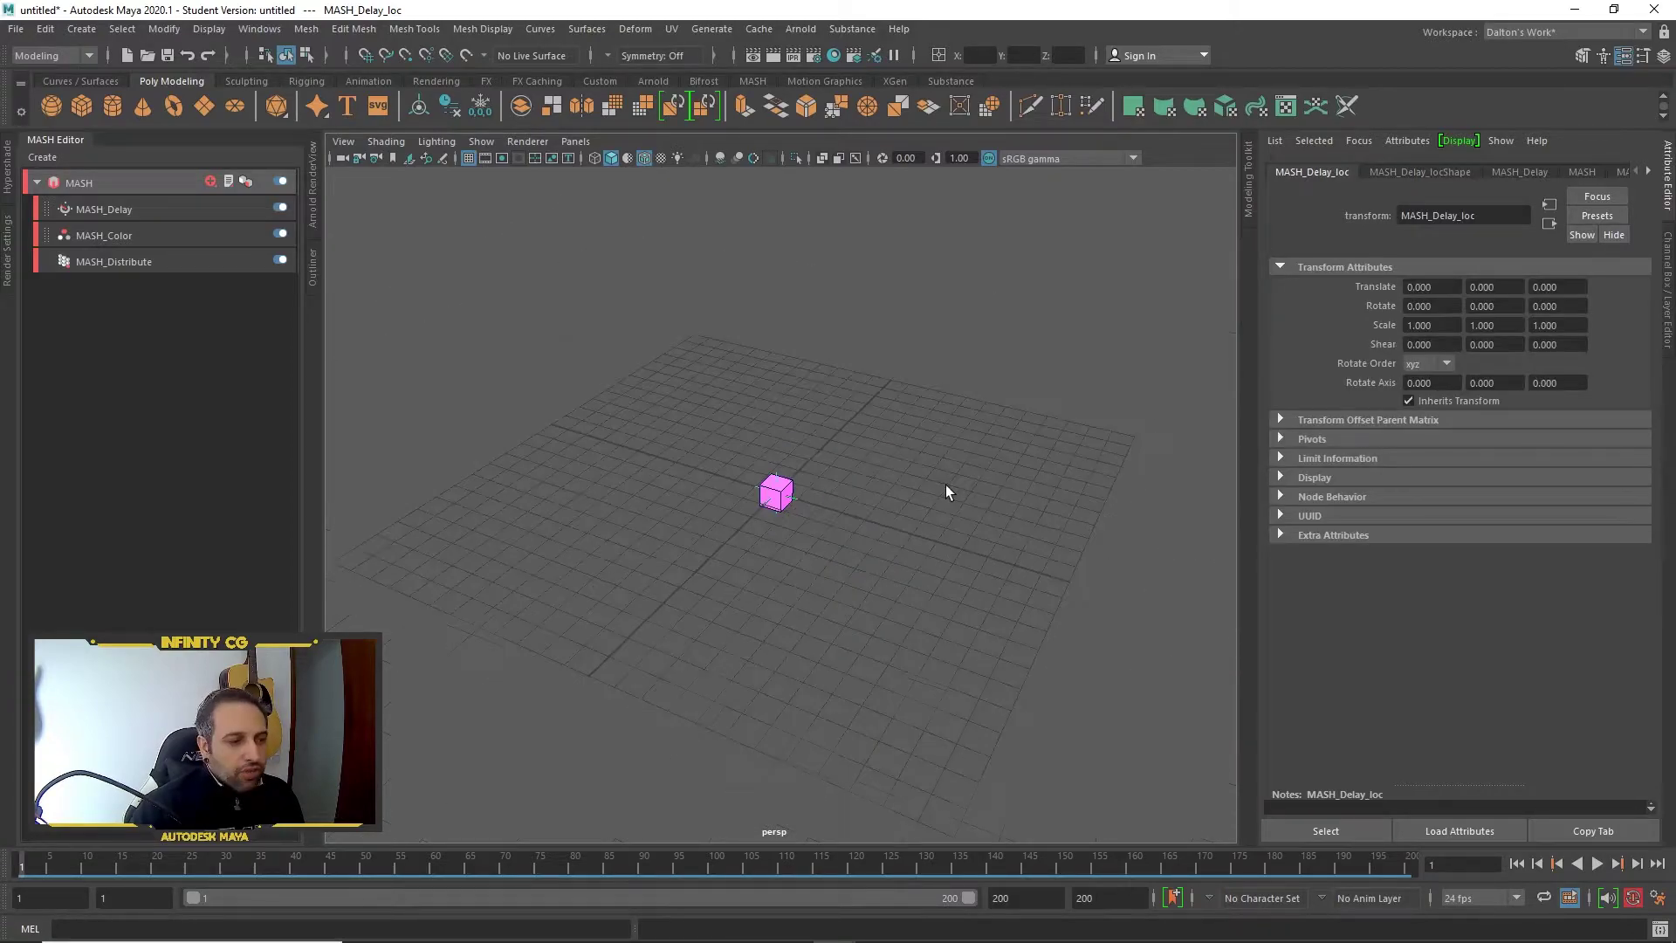
{"action": "left_click_drag", "start_coordinate": [945, 484], "coordinate": [997, 484], "text": "alt"}
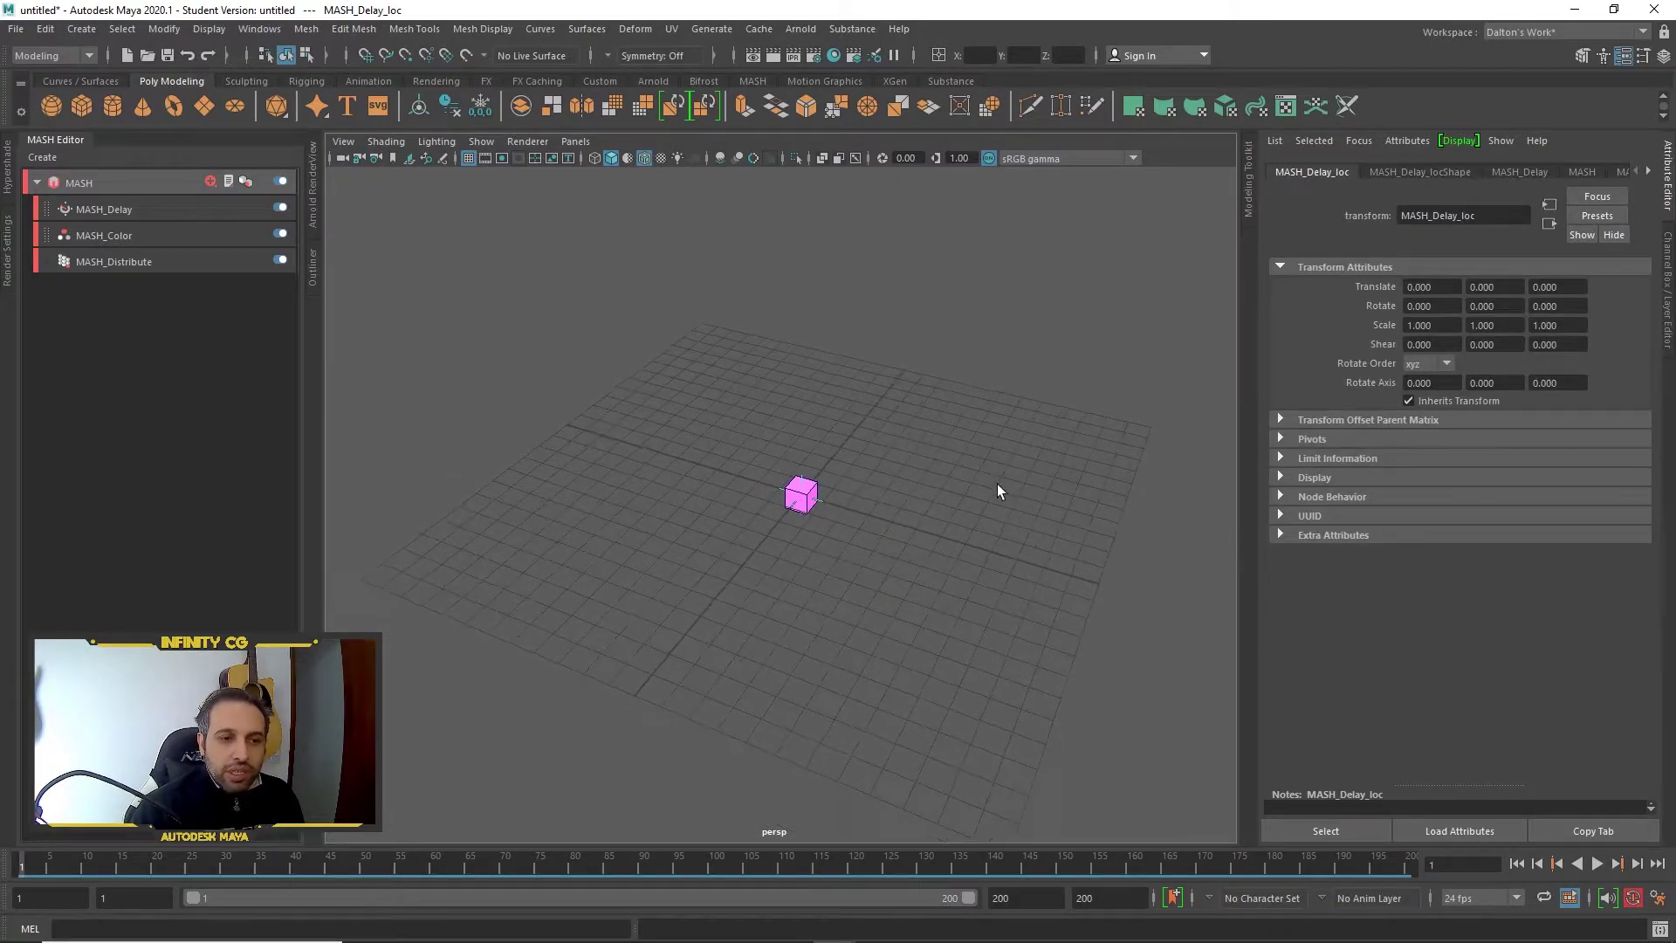
Key the locator's Translate X at -15 on frame 1
{"action": "double_click", "coordinate": [1431, 287]}
{"action": "type", "text": "-15"}
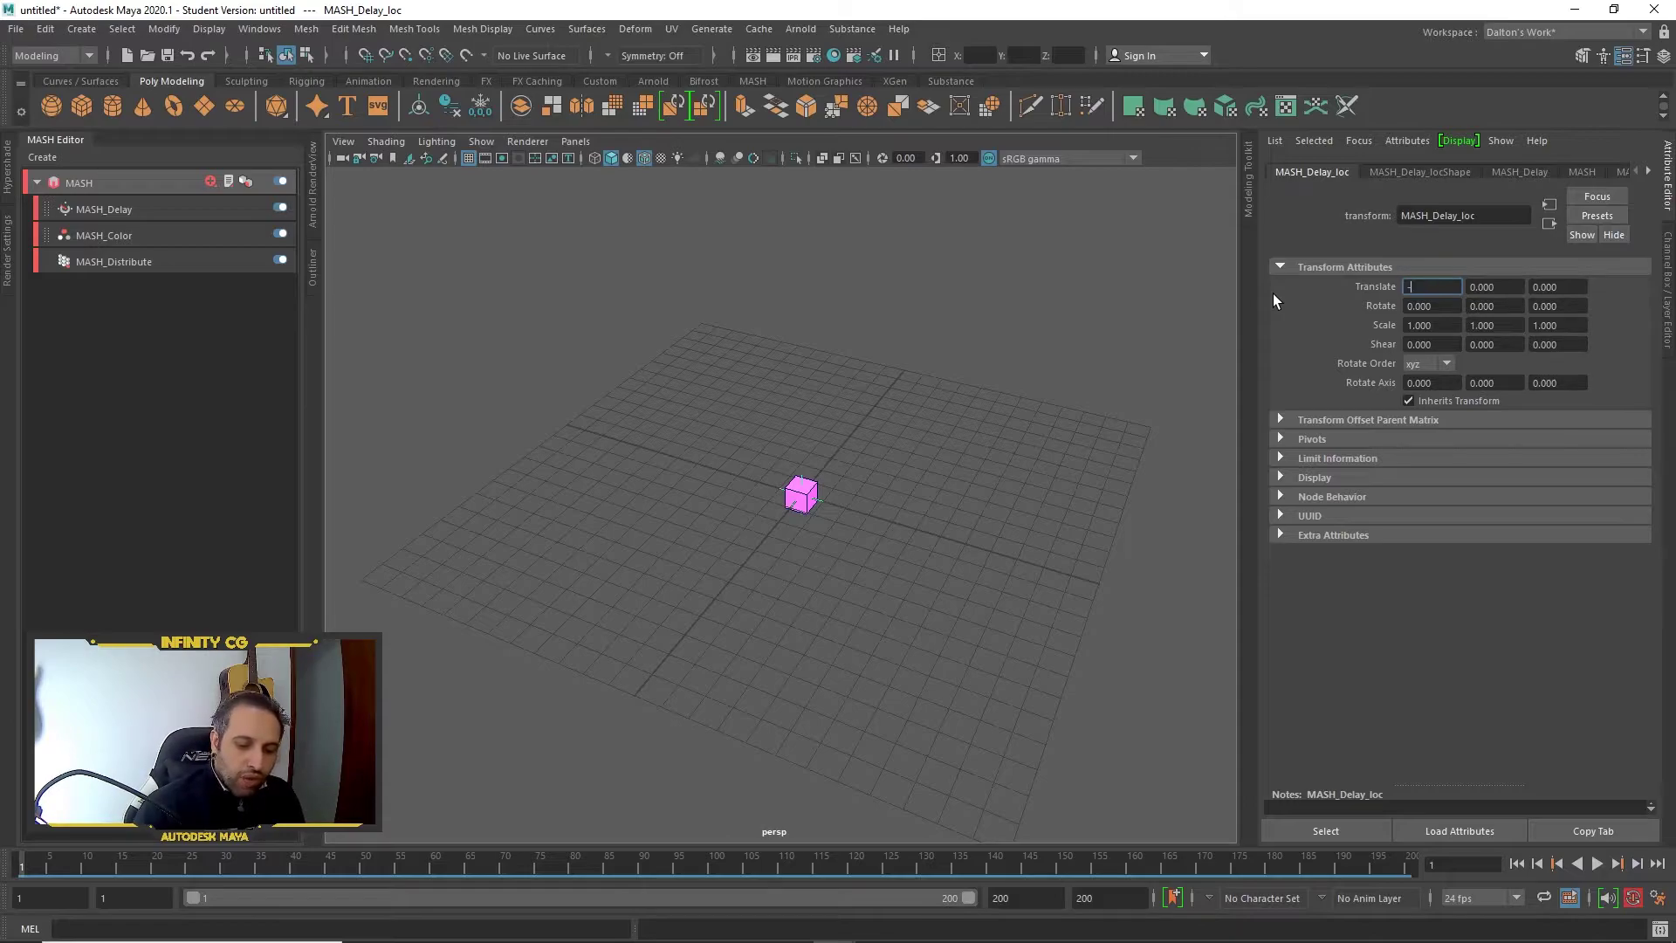
{"action": "key", "text": "Return"}
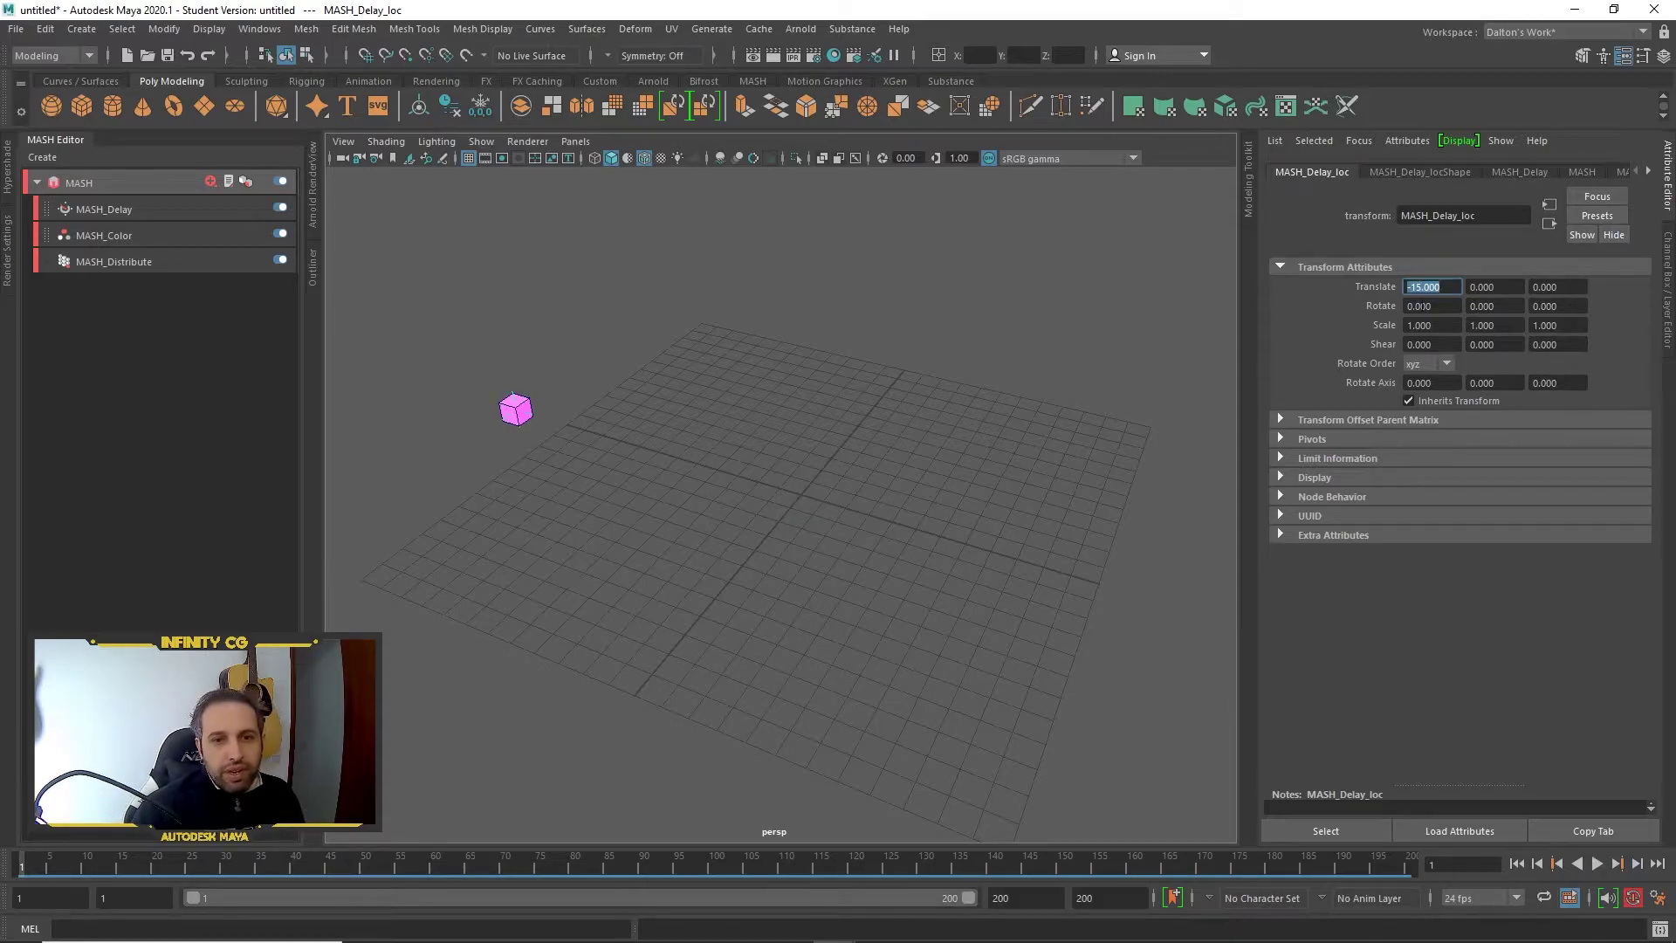
{"action": "right_click", "coordinate": [1442, 286]}
{"action": "left_click", "coordinate": [1484, 291]}
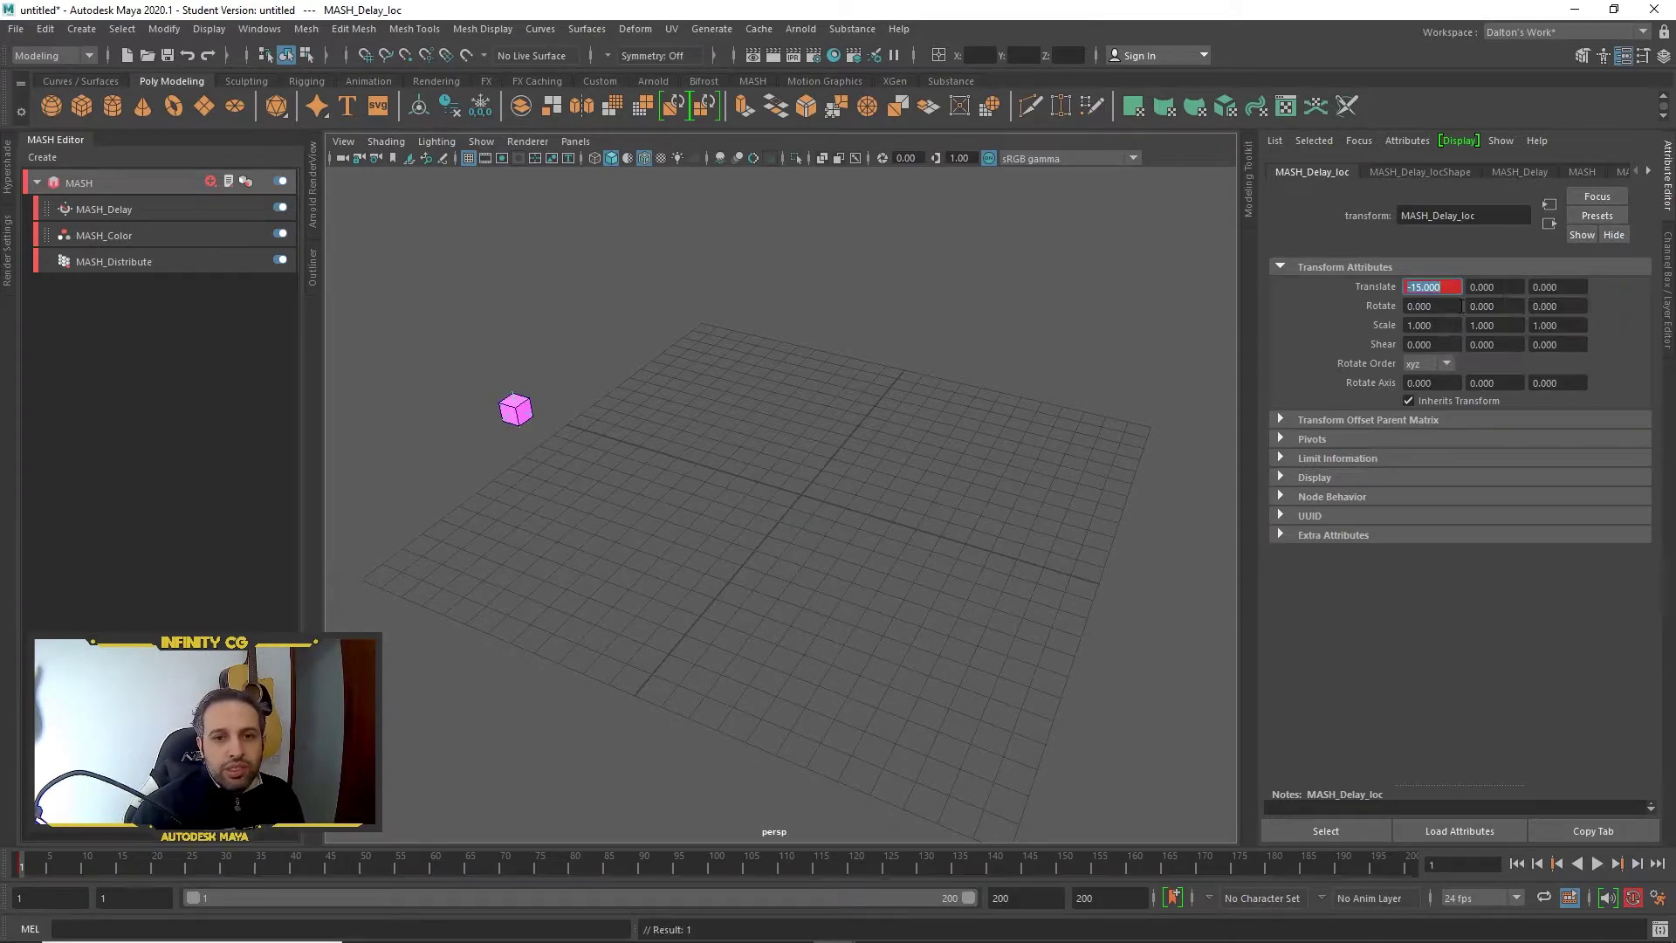
Key the locator's Translate X at 15 on frame 100
{"action": "left_click", "coordinate": [1444, 864]}
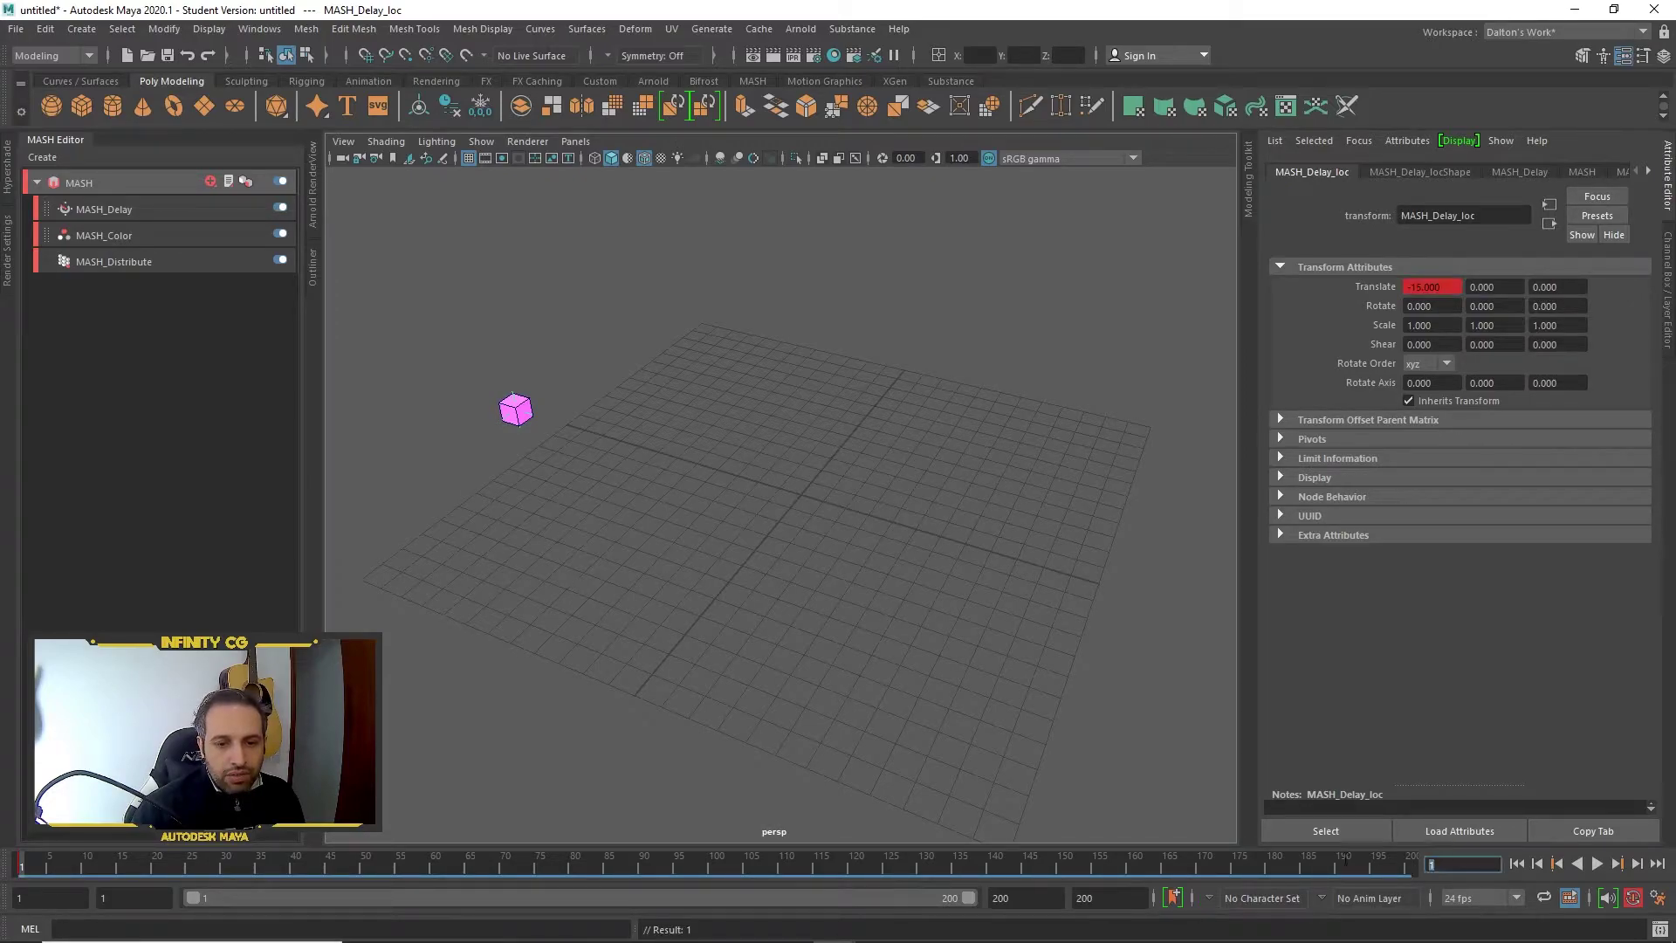
{"action": "type", "text": "100"}
{"action": "key", "text": "Return"}
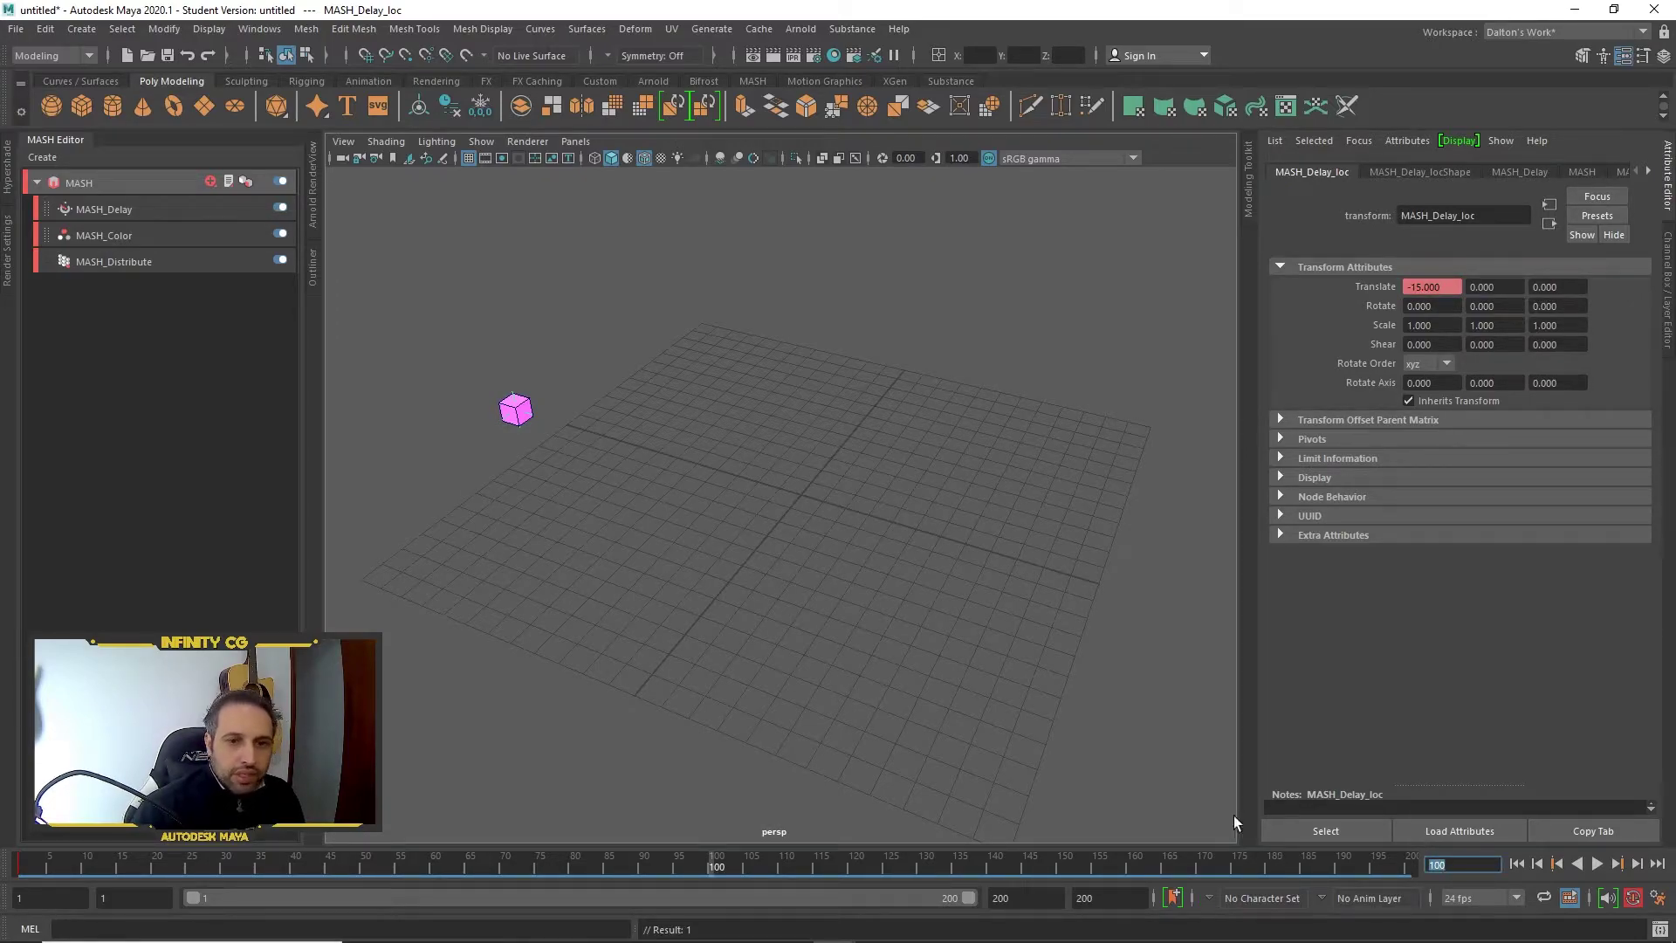
{"action": "left_click", "coordinate": [1445, 282]}
{"action": "type", "text": "15"}
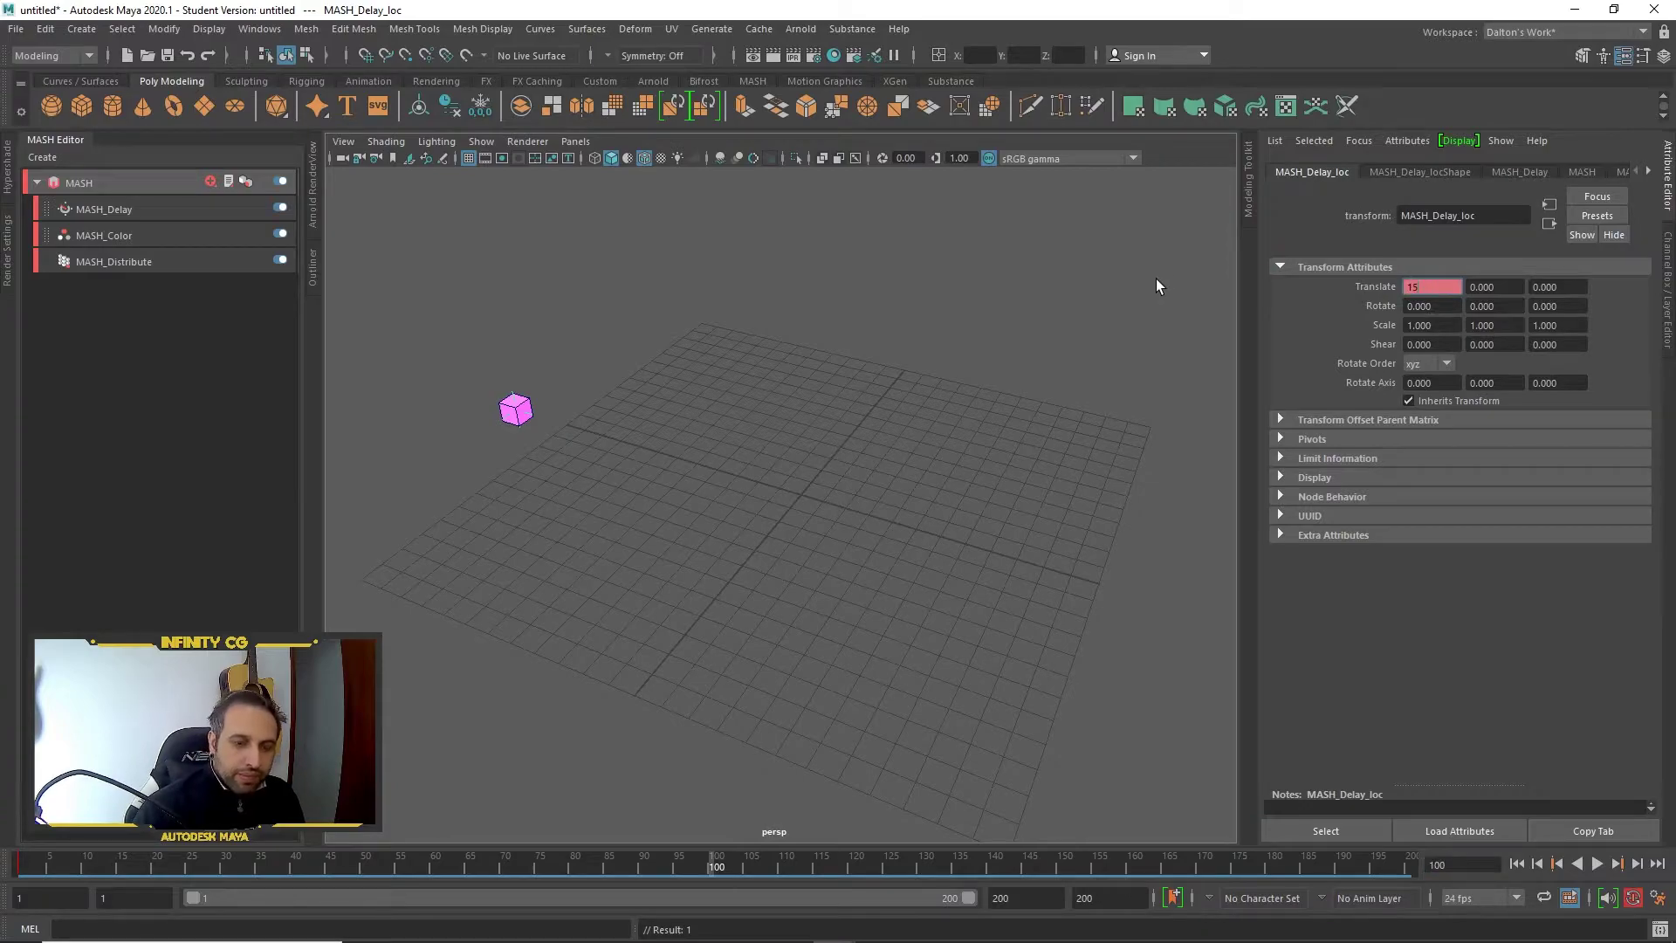
{"action": "key", "text": "Return"}
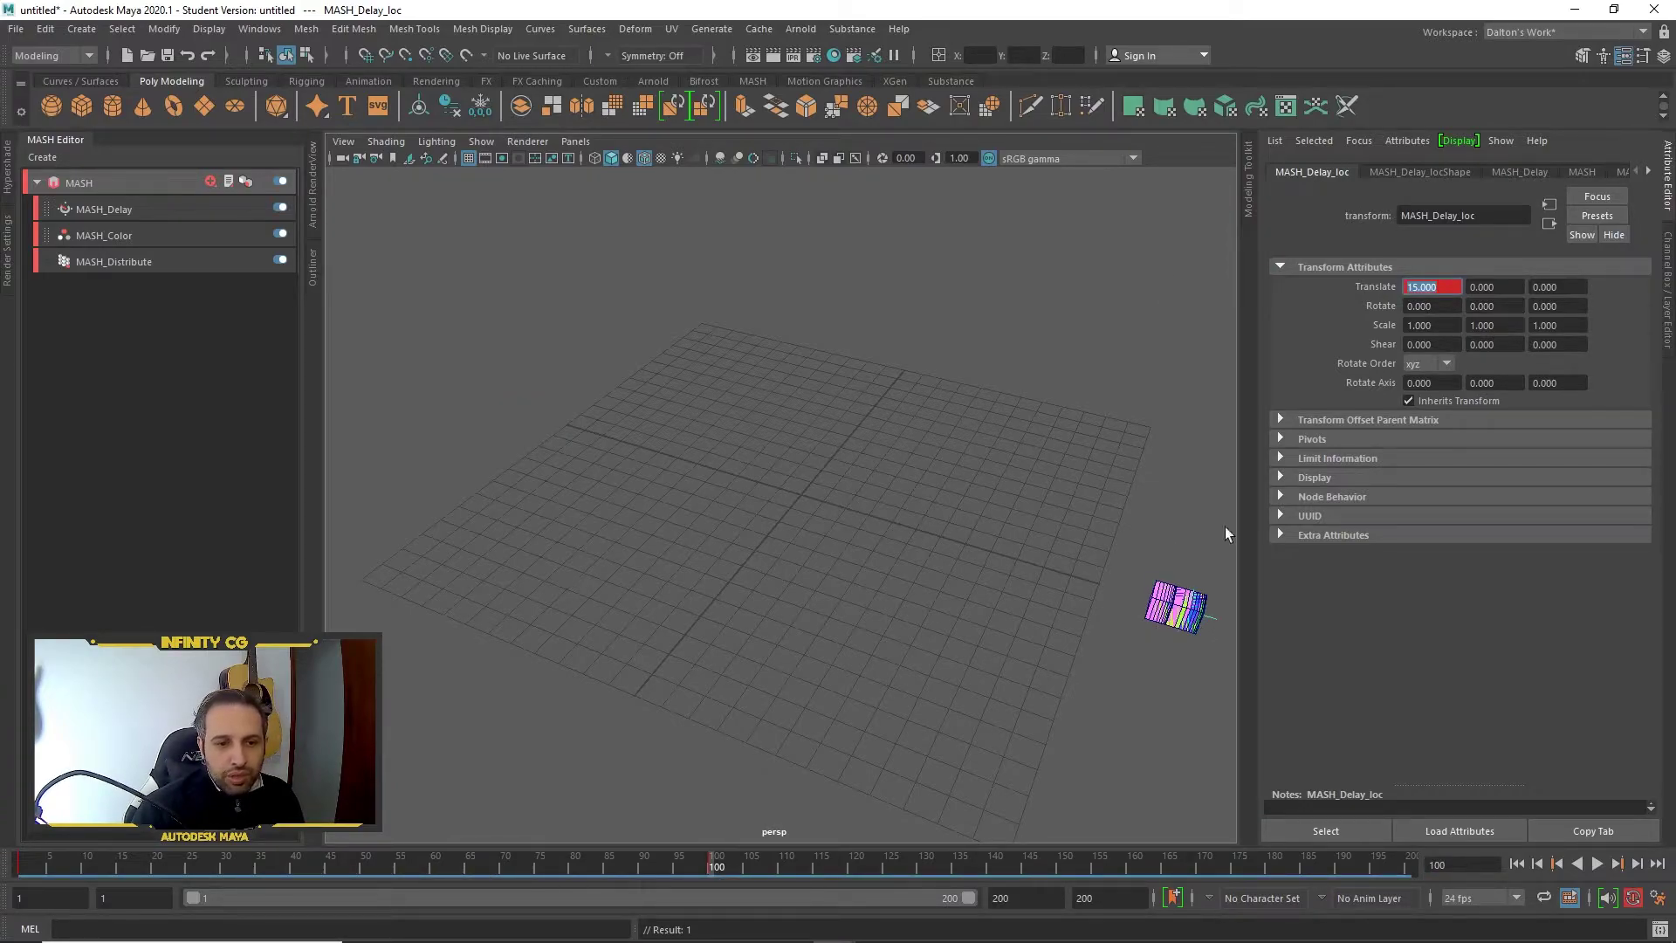
{"action": "right_click_drag", "start_coordinate": [1450, 286], "coordinate": [1436, 326]}
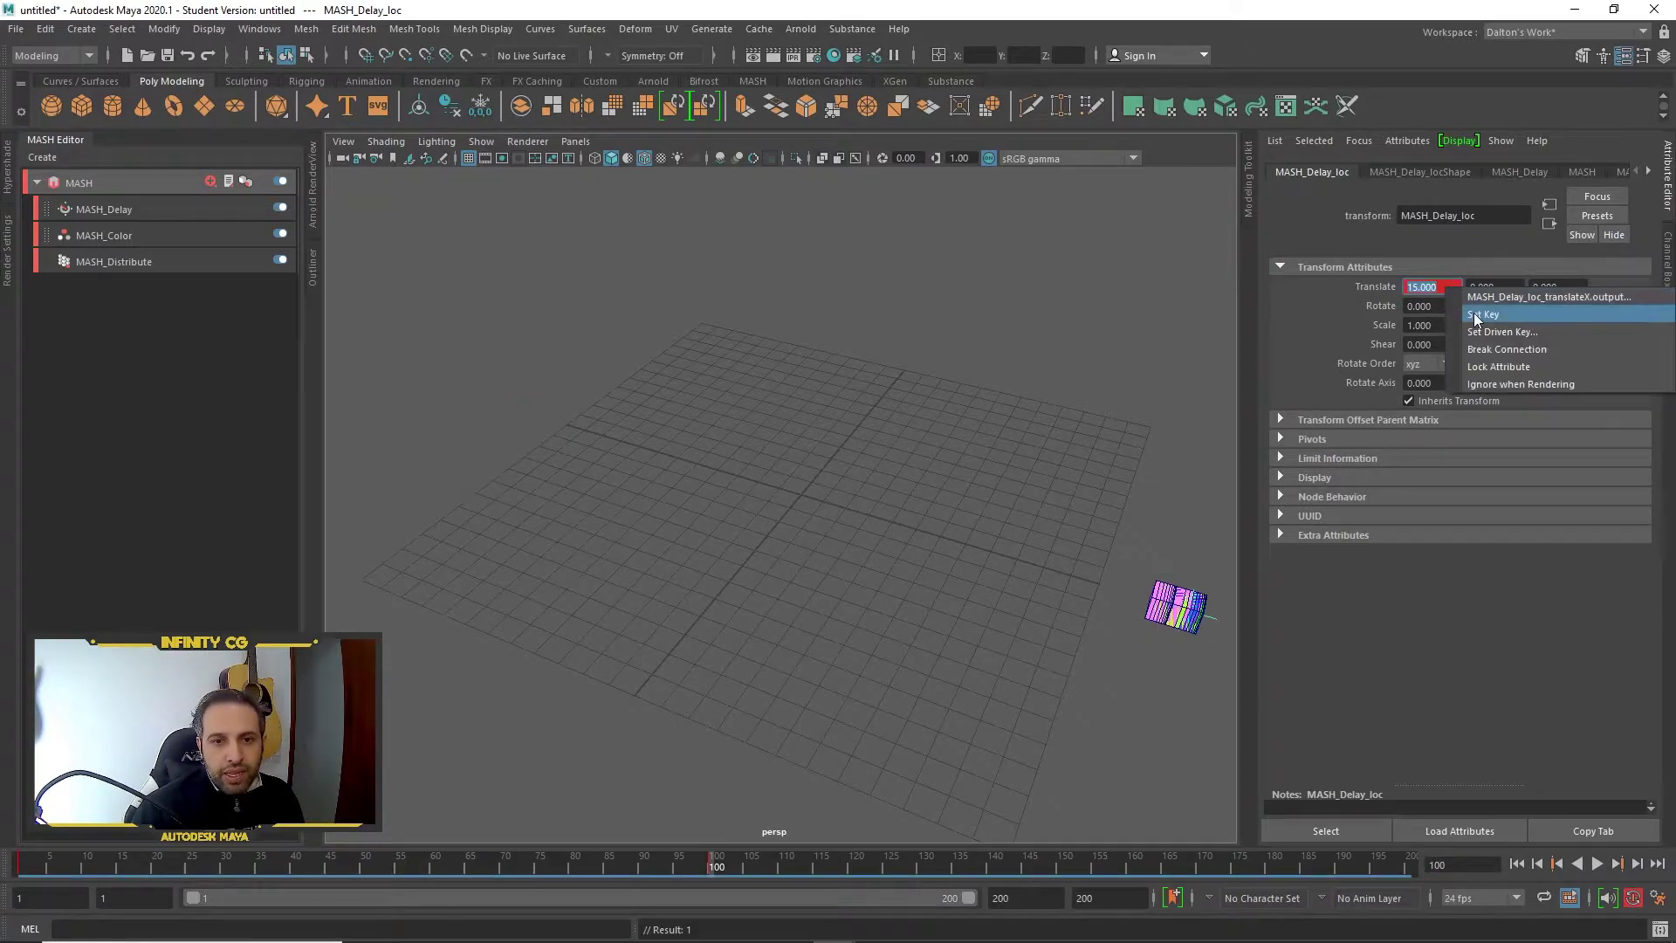
Key the locator's Translate X back to -15 on frame 200
{"action": "left_click", "coordinate": [1449, 864]}
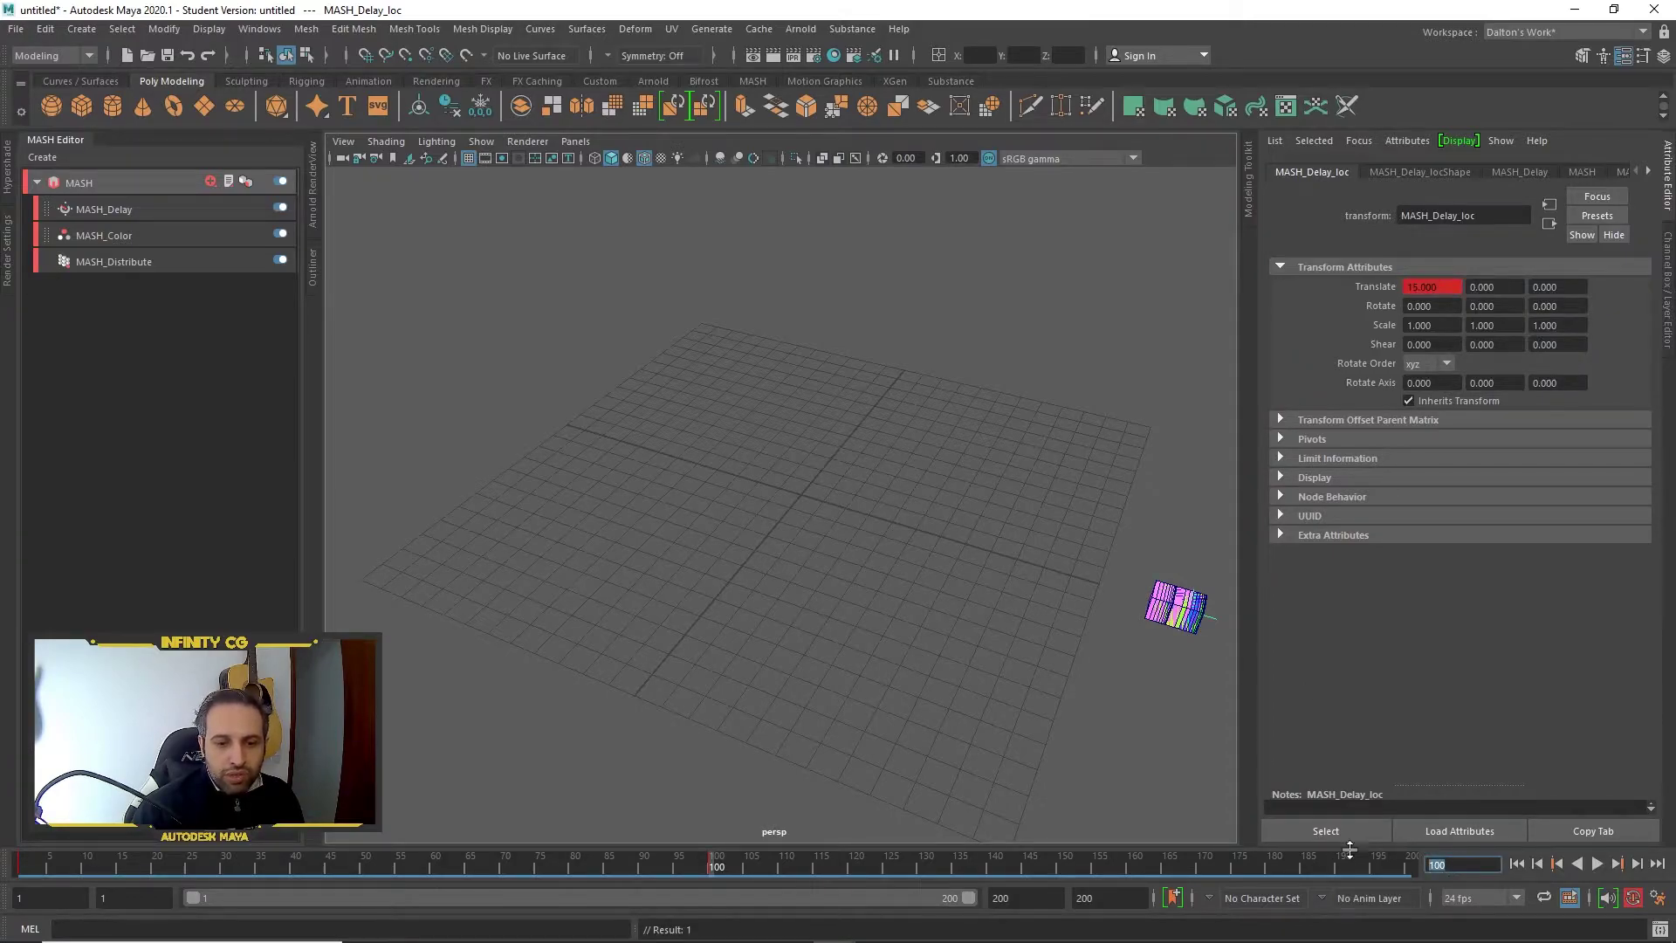
{"action": "type", "text": "200"}
{"action": "key", "text": "Return"}
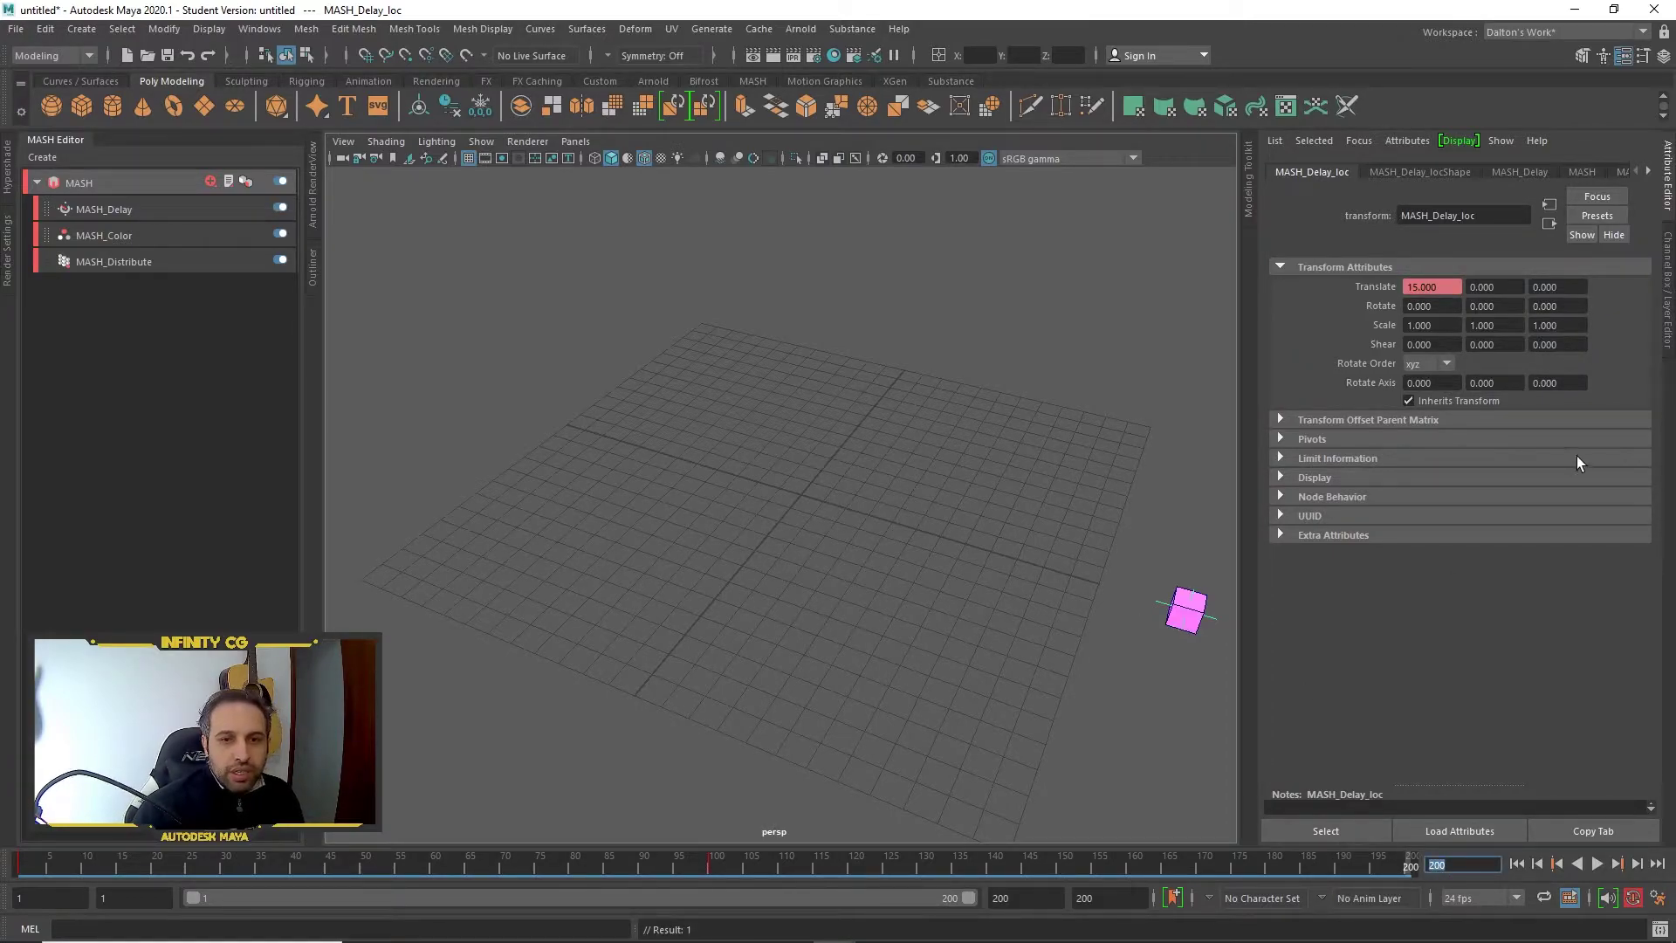
{"action": "left_click", "coordinate": [1443, 287]}
{"action": "type", "text": "-15"}
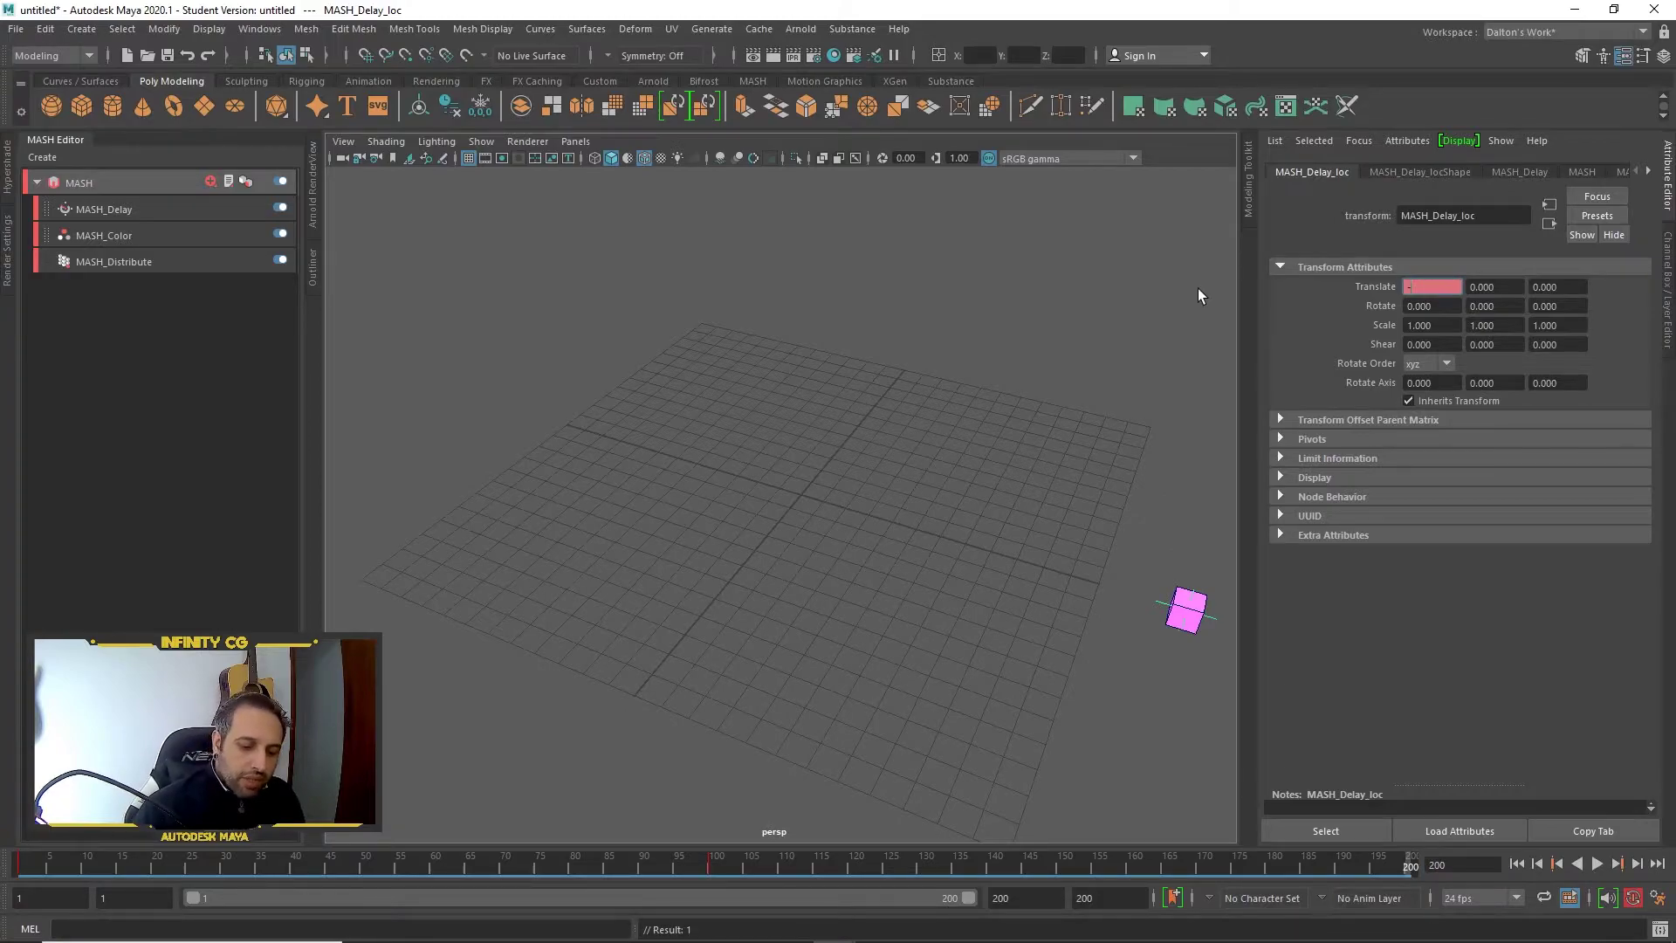
{"action": "key", "text": "Return"}
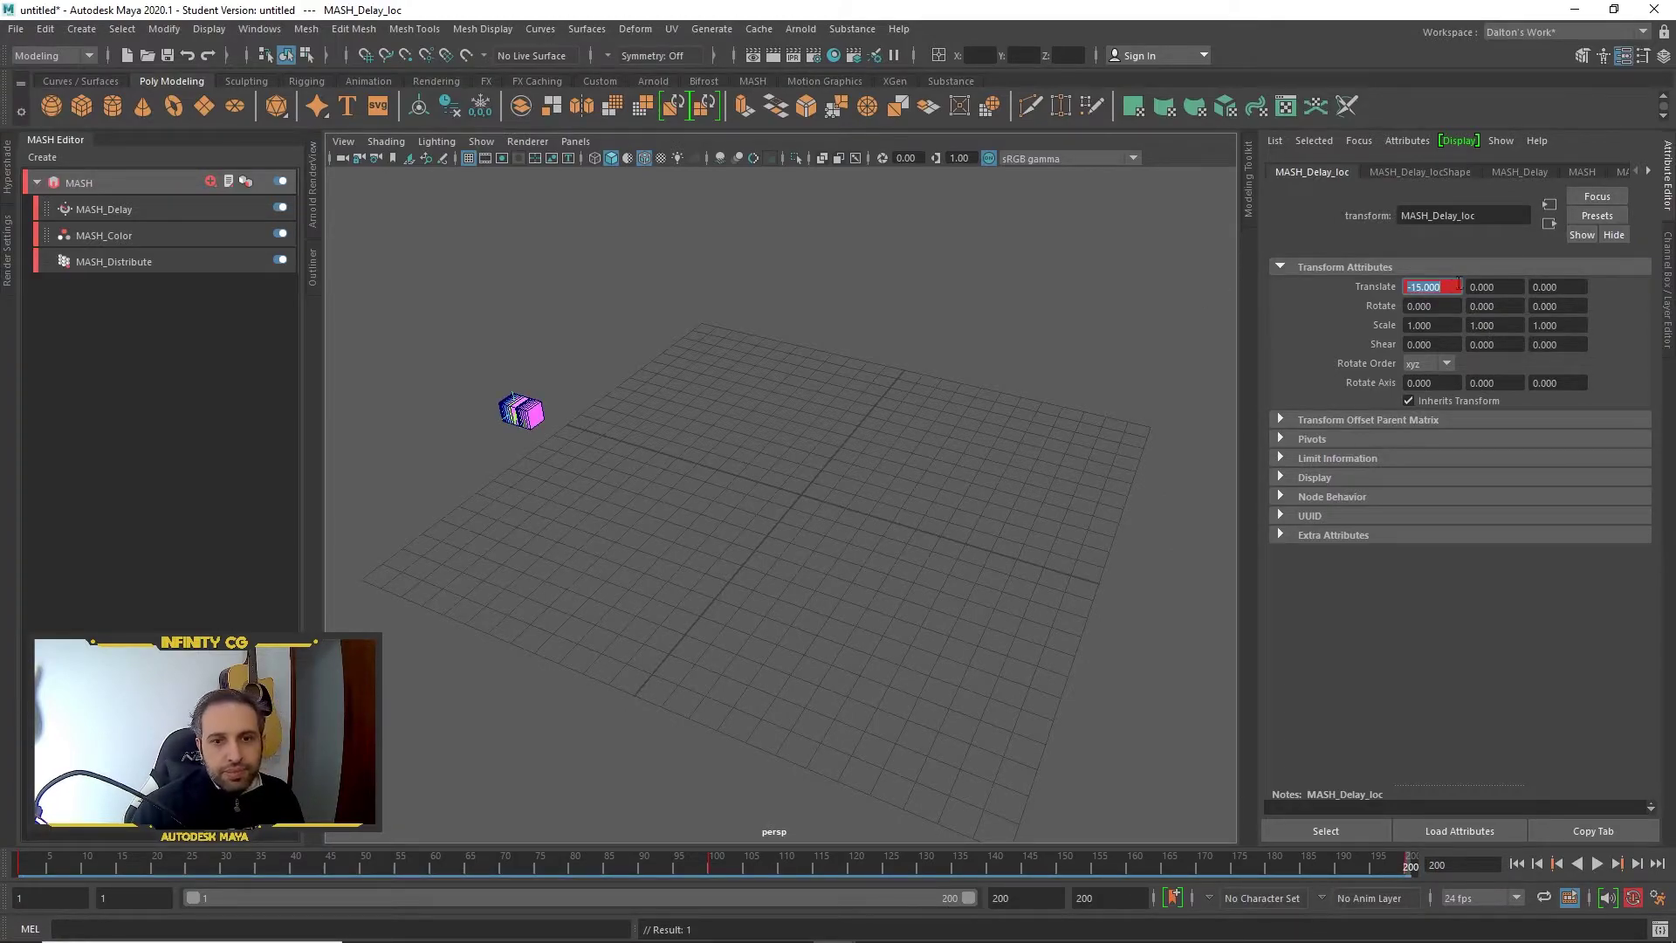
{"action": "right_click", "coordinate": [1449, 290]}
{"action": "left_click", "coordinate": [1463, 316]}
{"action": "left_click", "coordinate": [1393, 173]}
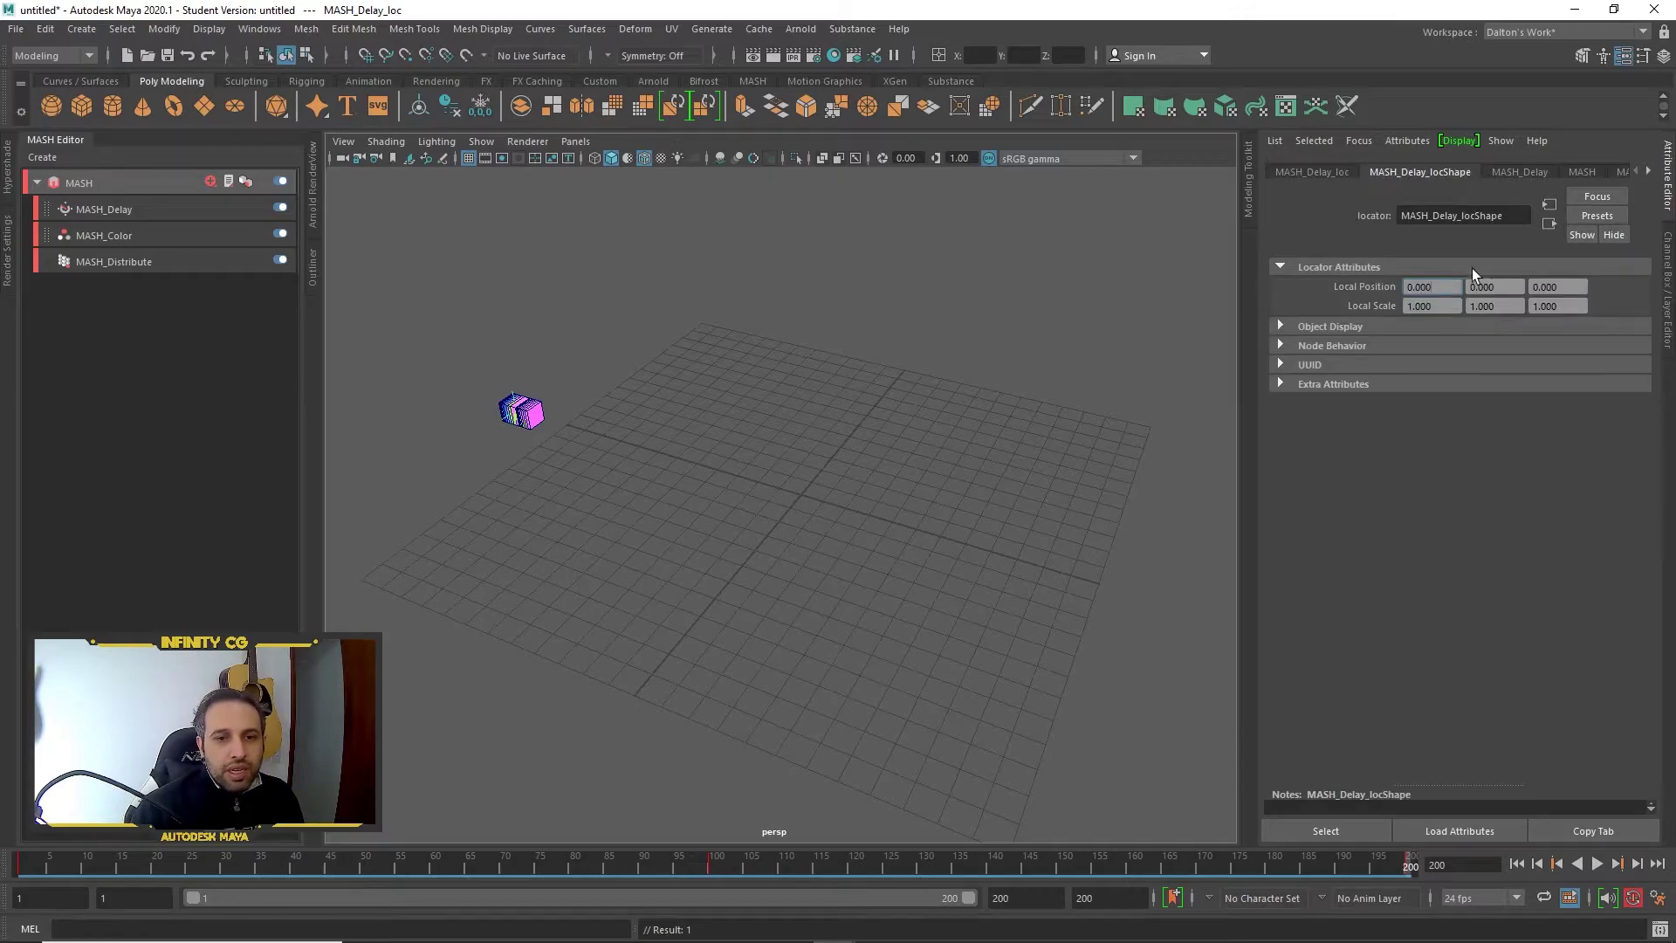
{"action": "left_click", "coordinate": [1522, 172]}
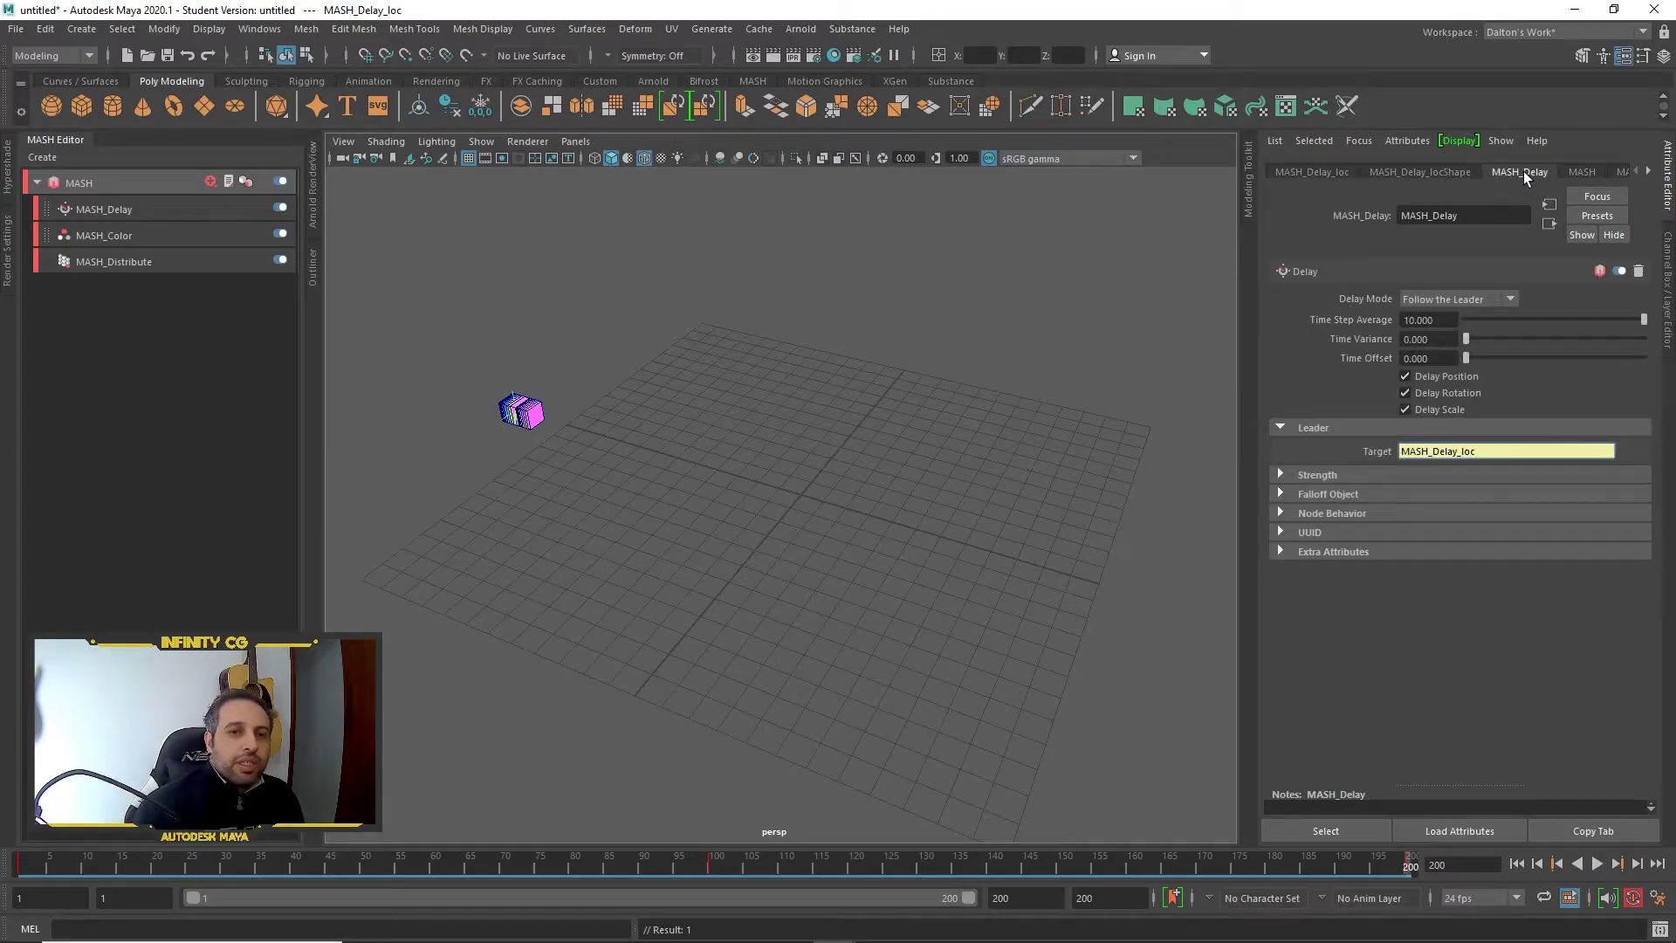
{"action": "left_click", "coordinate": [1597, 864]}
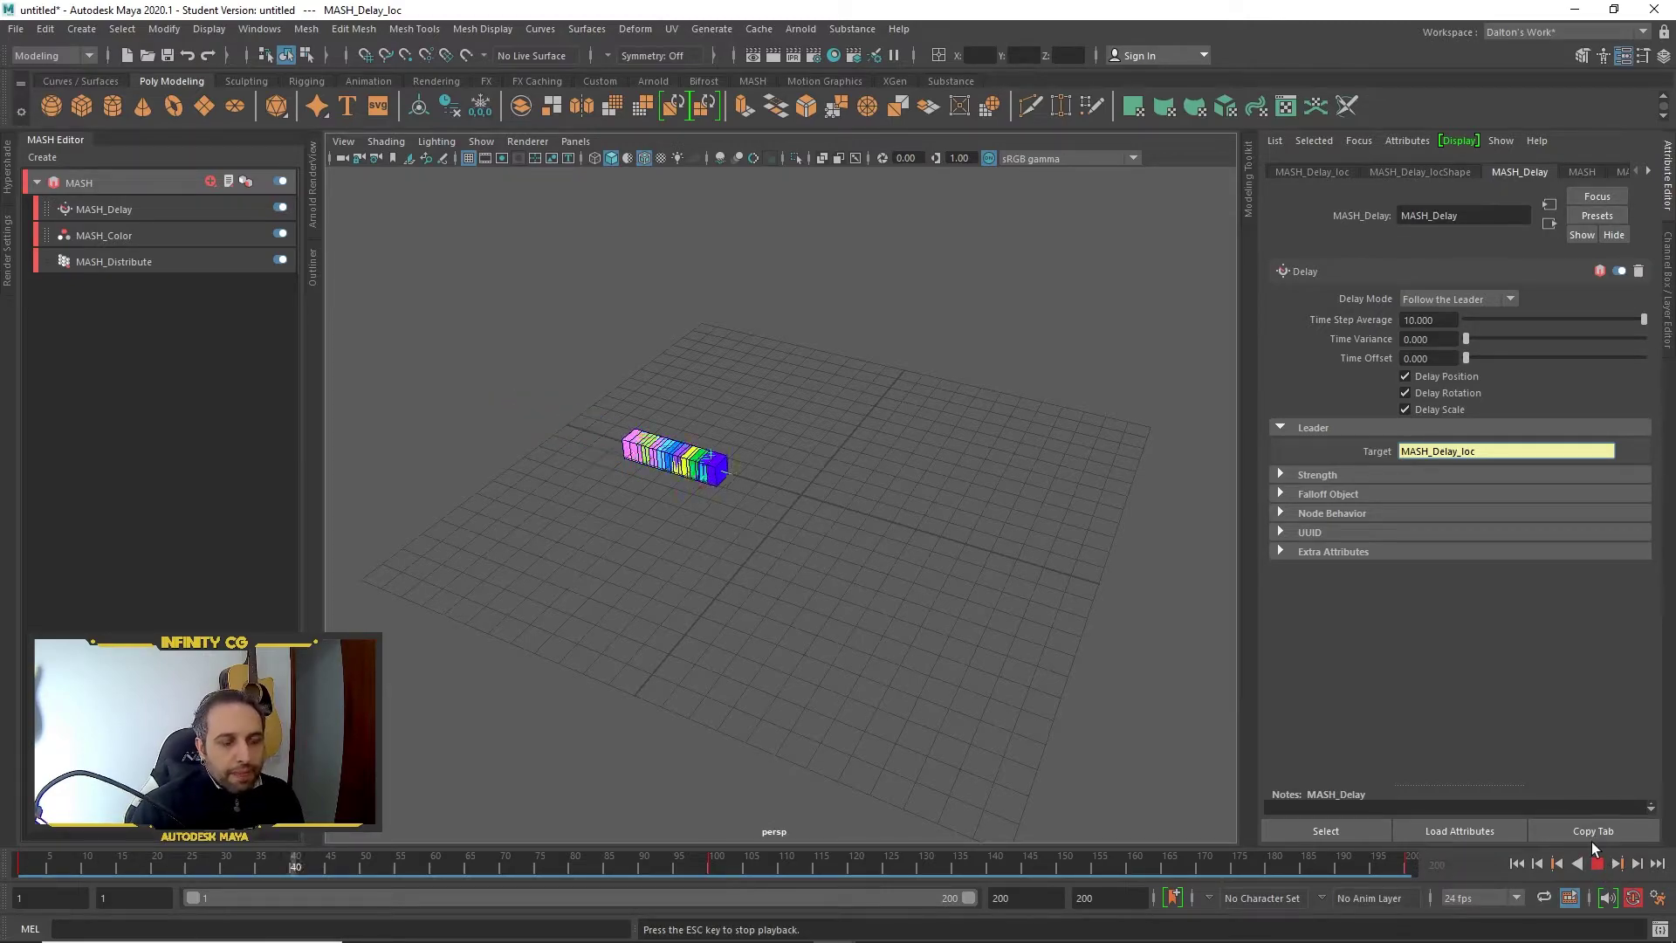
{"action": "right_click_drag", "start_coordinate": [1059, 643], "coordinate": [957, 632], "text": "alt"}
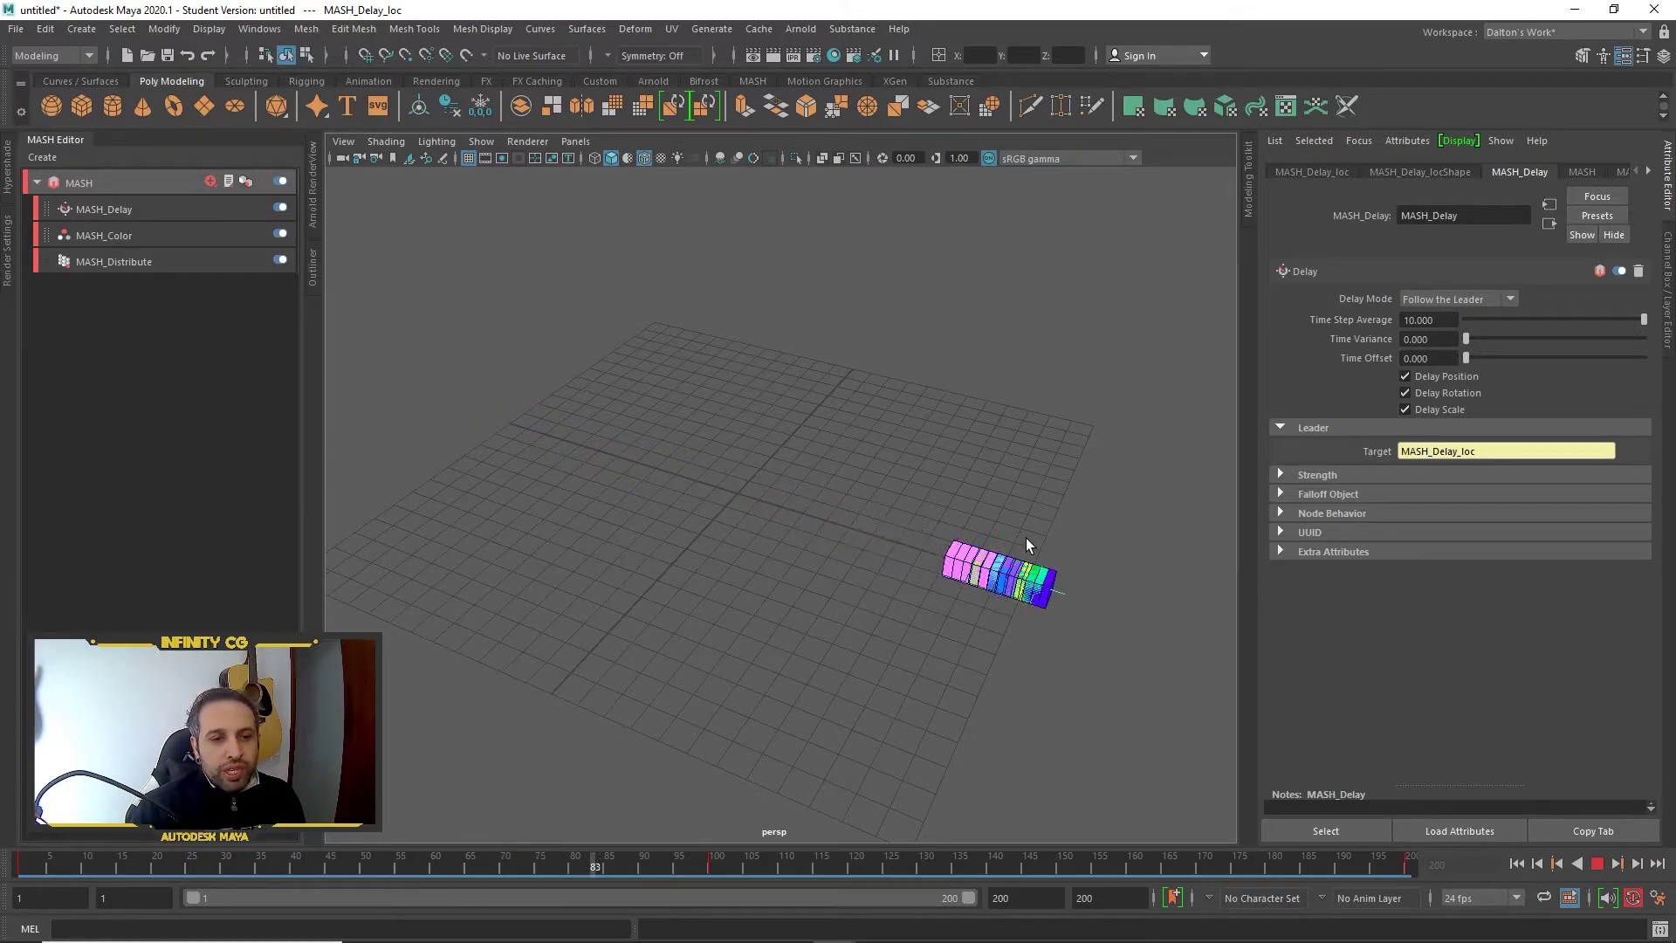
{"action": "left_click", "coordinate": [1517, 863]}
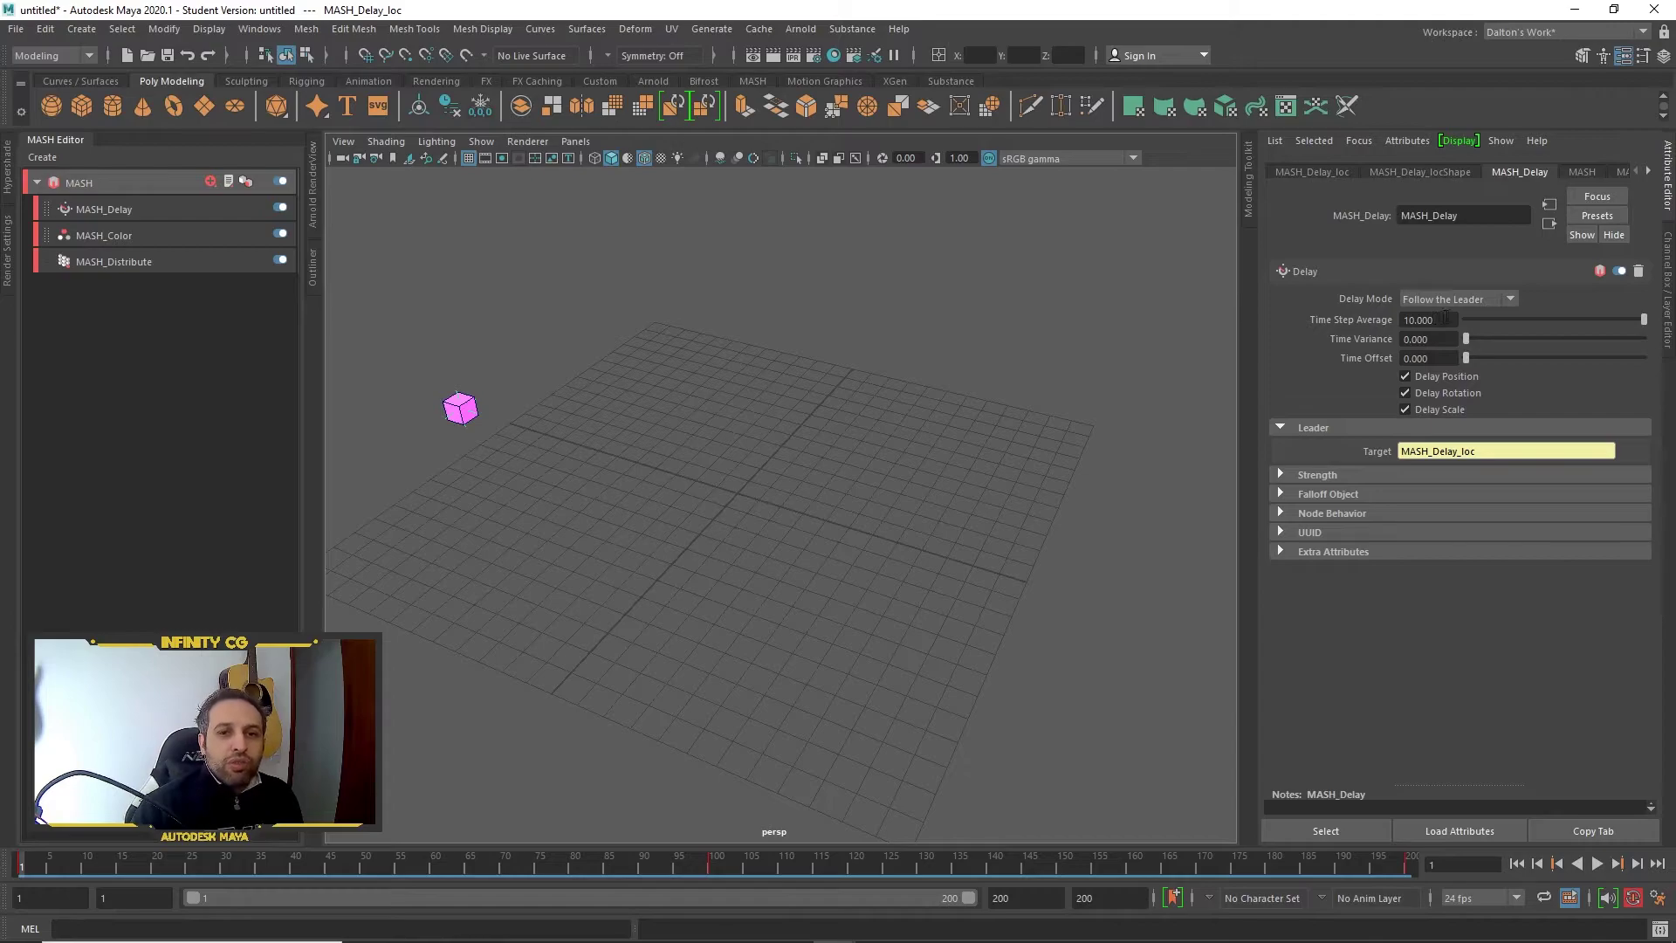
Preview the animation with a Time Step Average of 50
{"action": "double_click", "coordinate": [1444, 319]}
{"action": "type", "text": "50"}
{"action": "key", "text": "Return"}
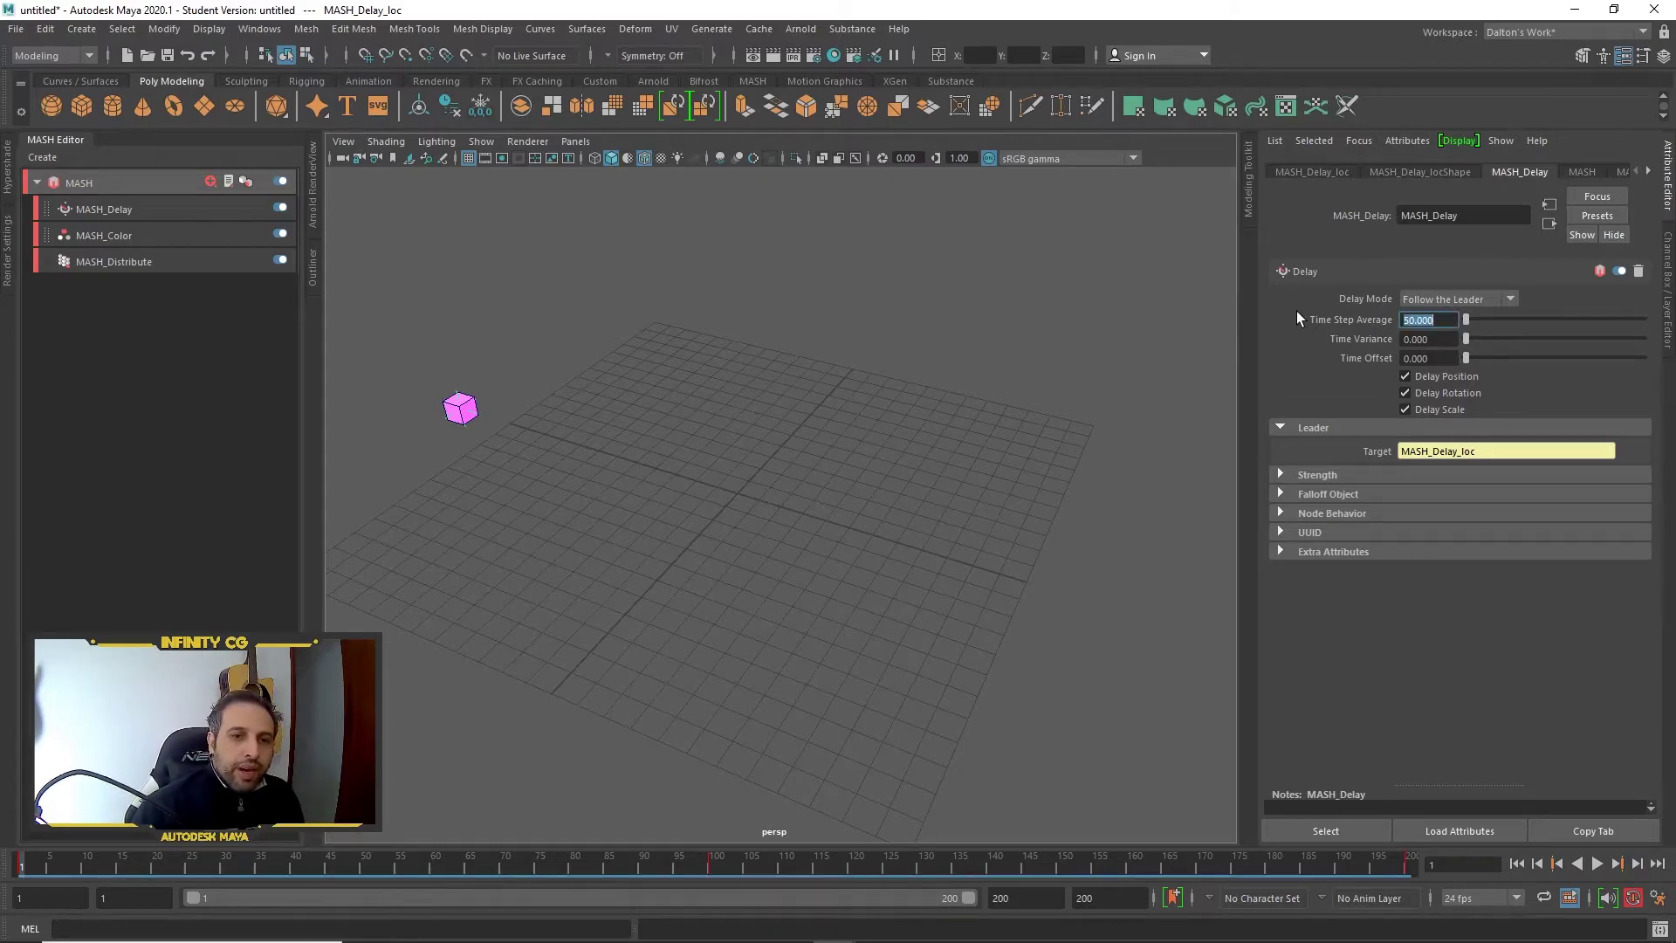
{"action": "left_click", "coordinate": [1597, 862]}
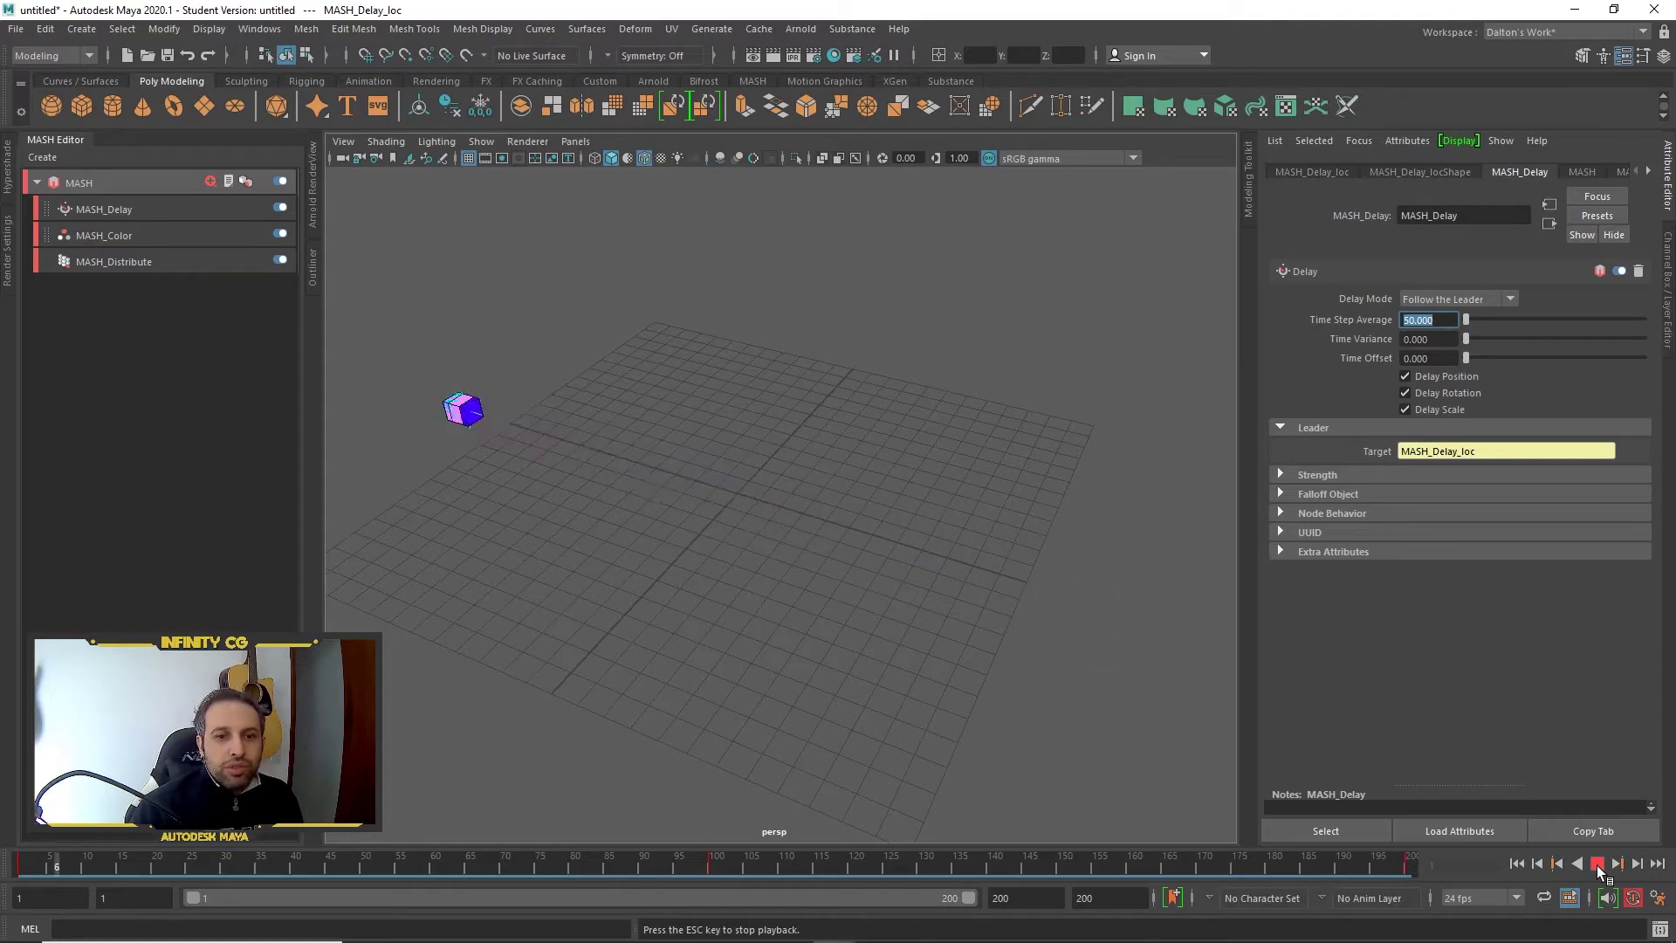
{"action": "left_click", "coordinate": [1595, 864]}
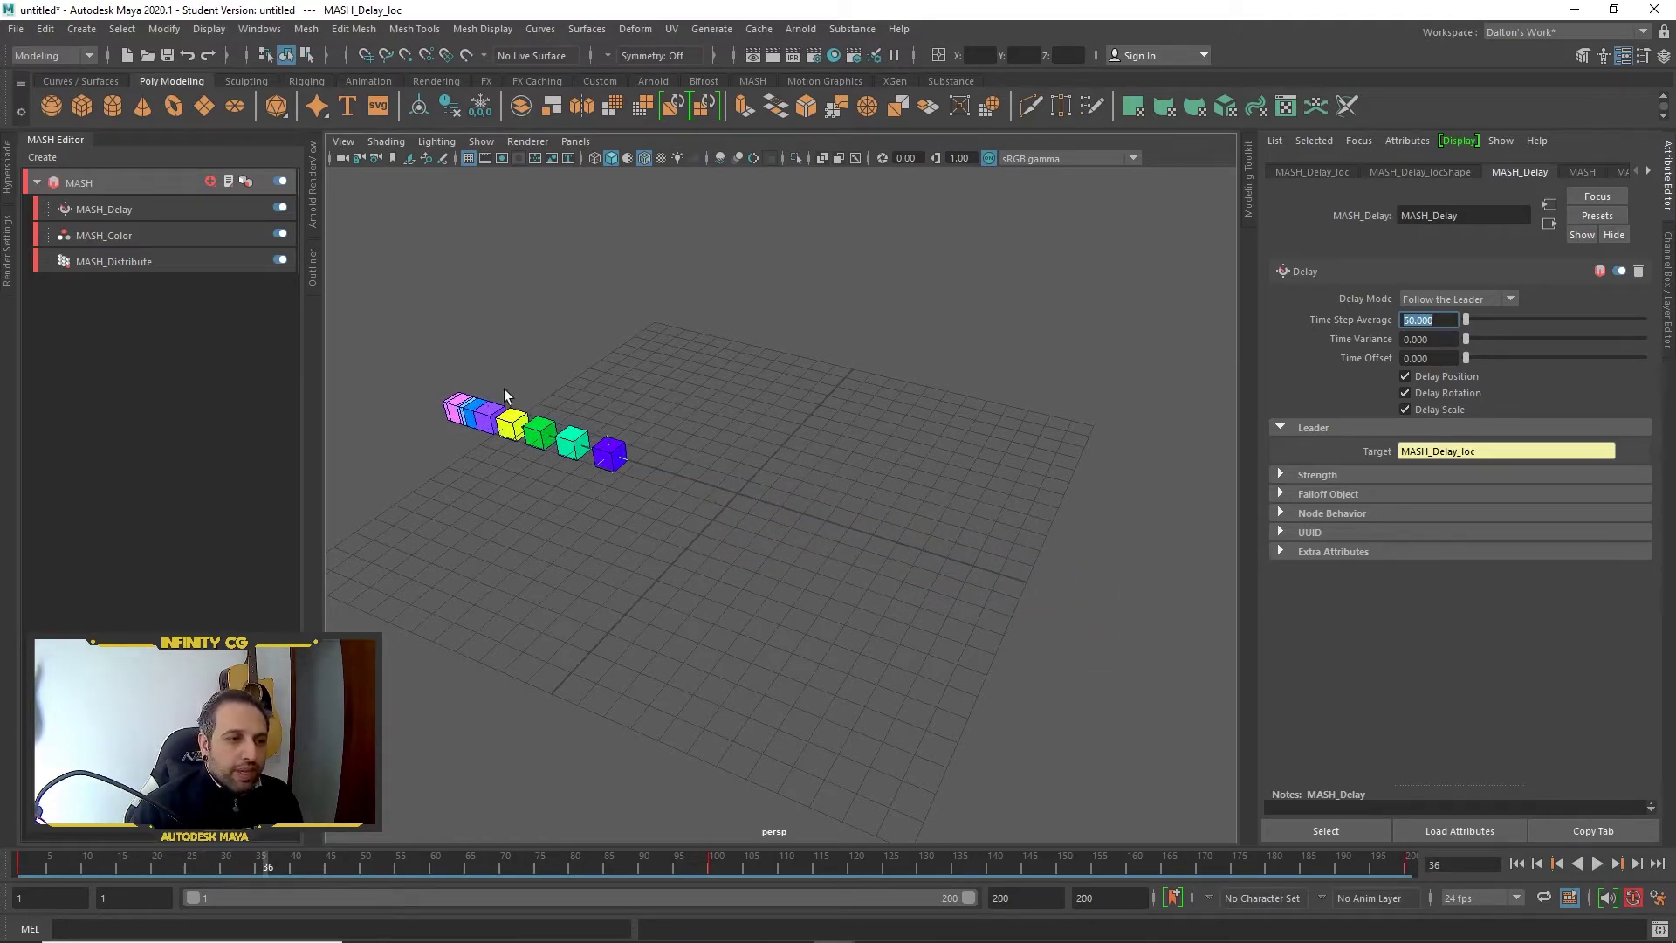
Preview a Time Step Average of 2, then settle on 15 from frame 1
{"action": "type", "text": "2"}
{"action": "key", "text": "Return"}
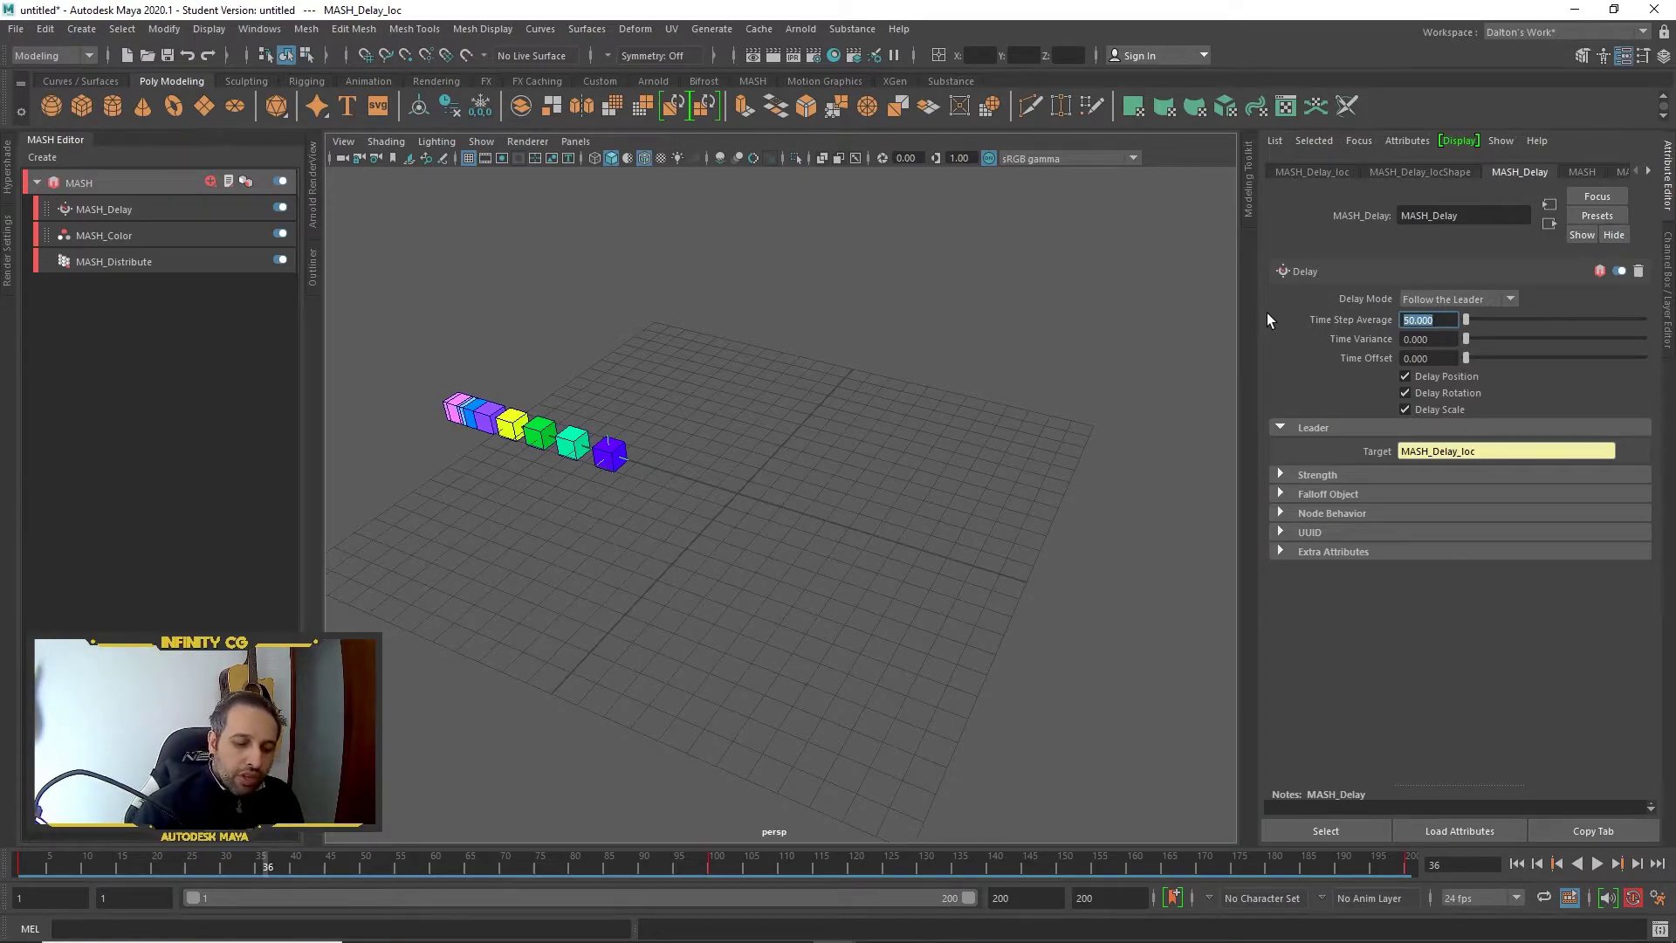
{"action": "left_click", "coordinate": [1596, 864]}
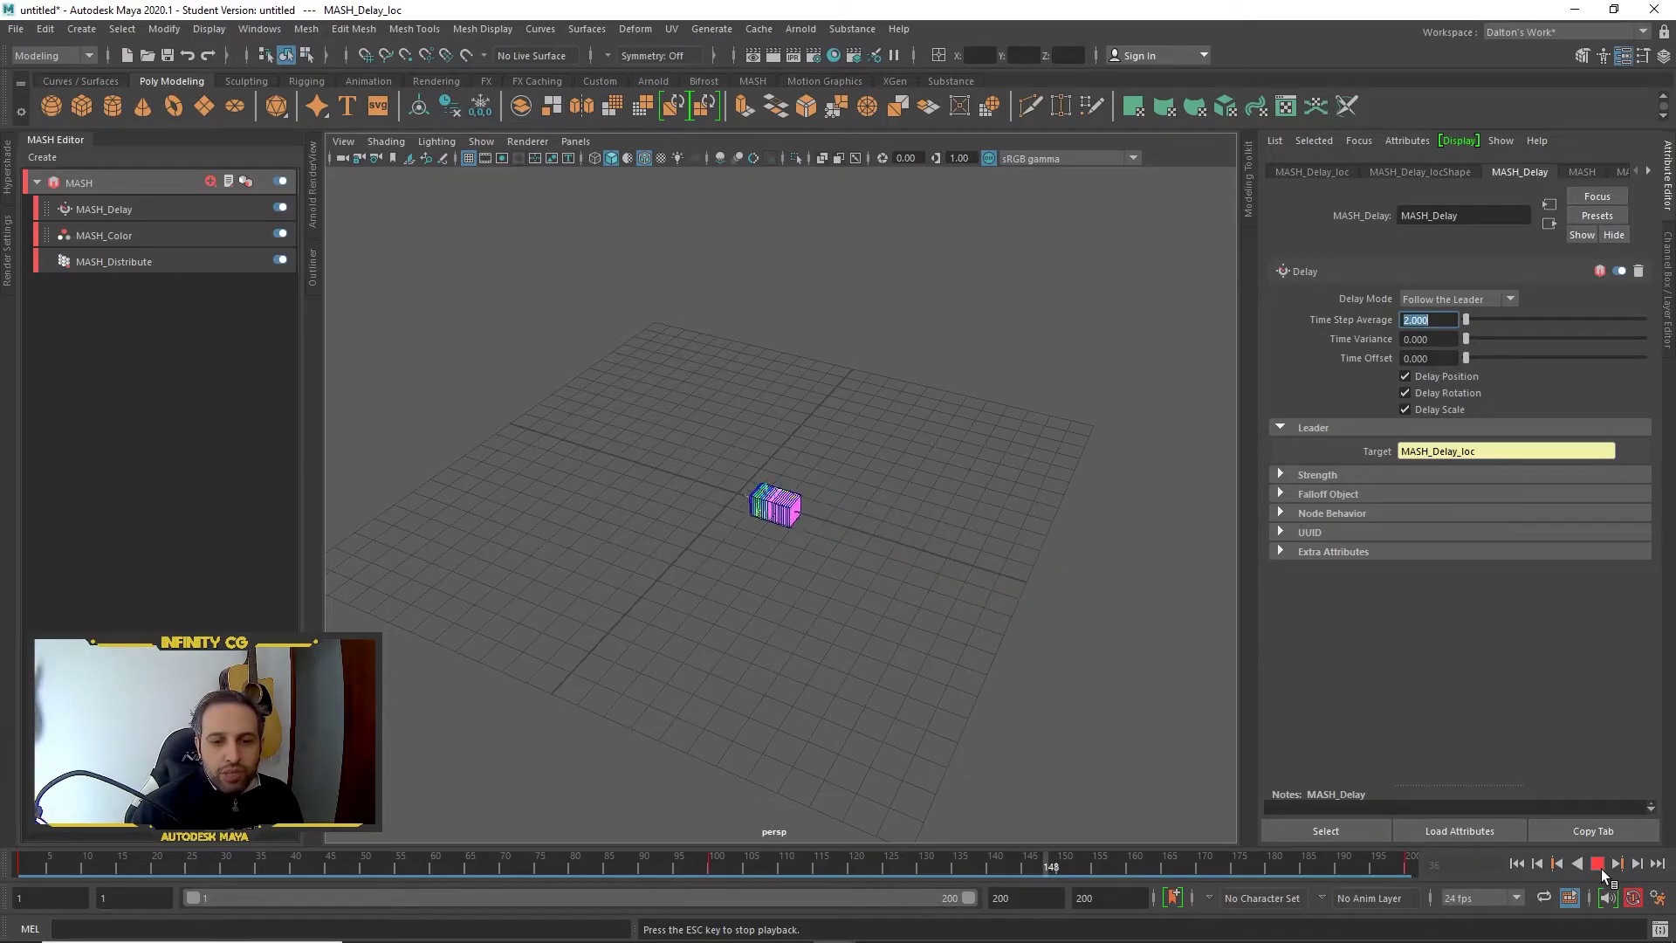
{"action": "left_click", "coordinate": [1597, 864]}
{"action": "left_click", "coordinate": [1517, 862]}
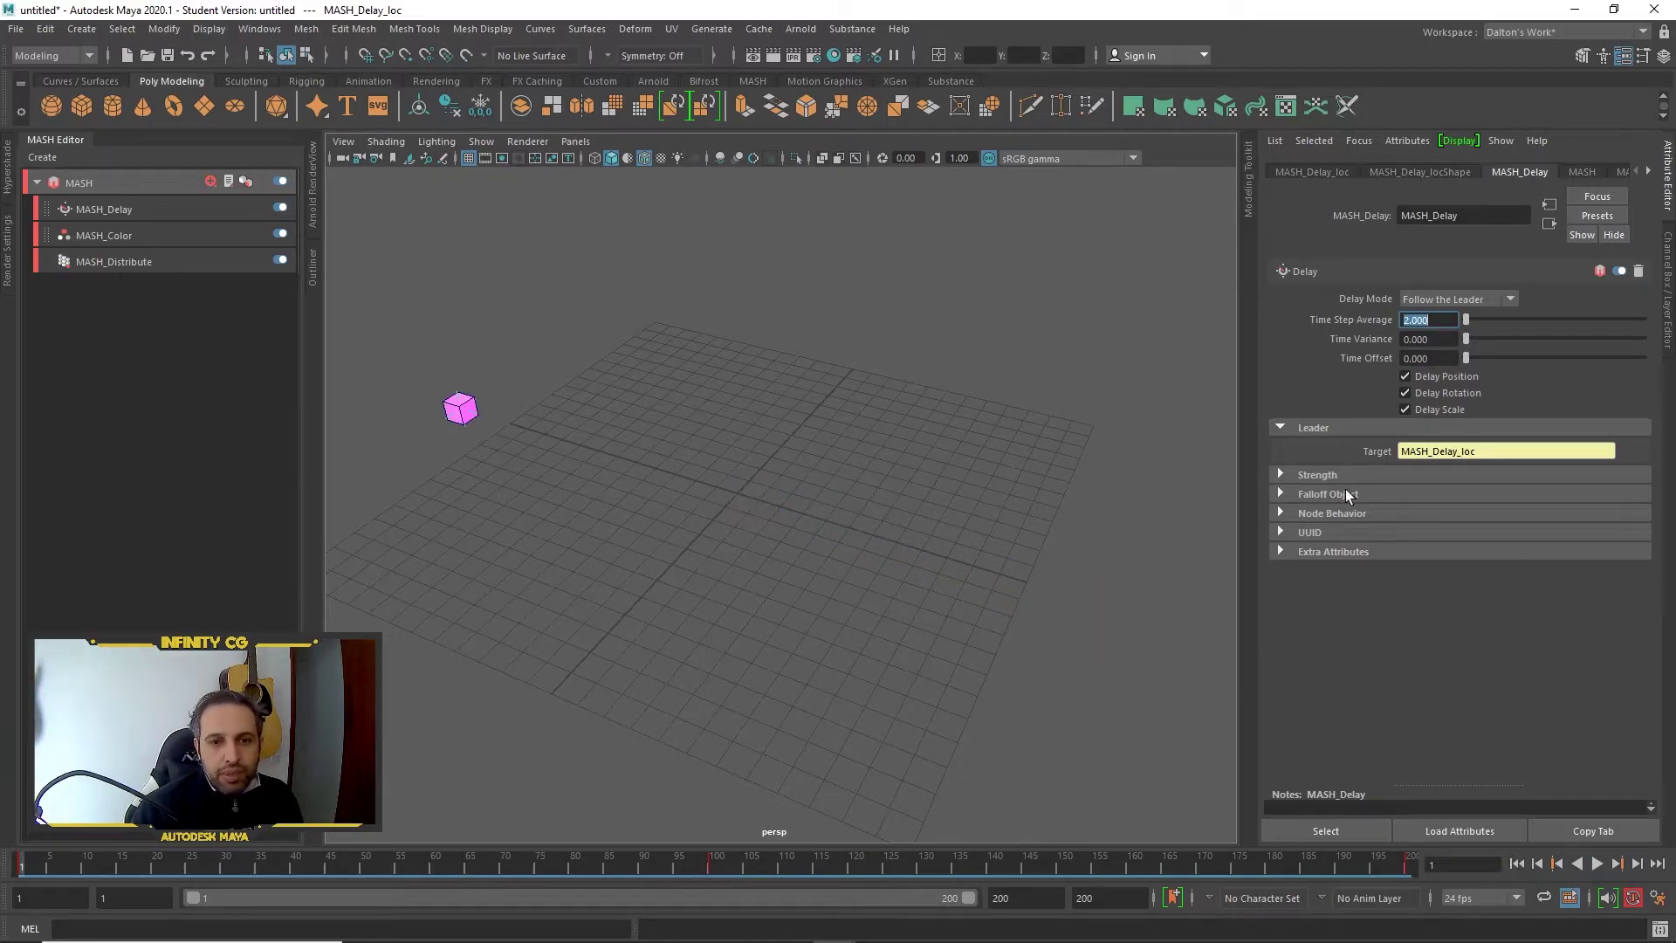
{"action": "type", "text": "15"}
{"action": "key", "text": "Return"}
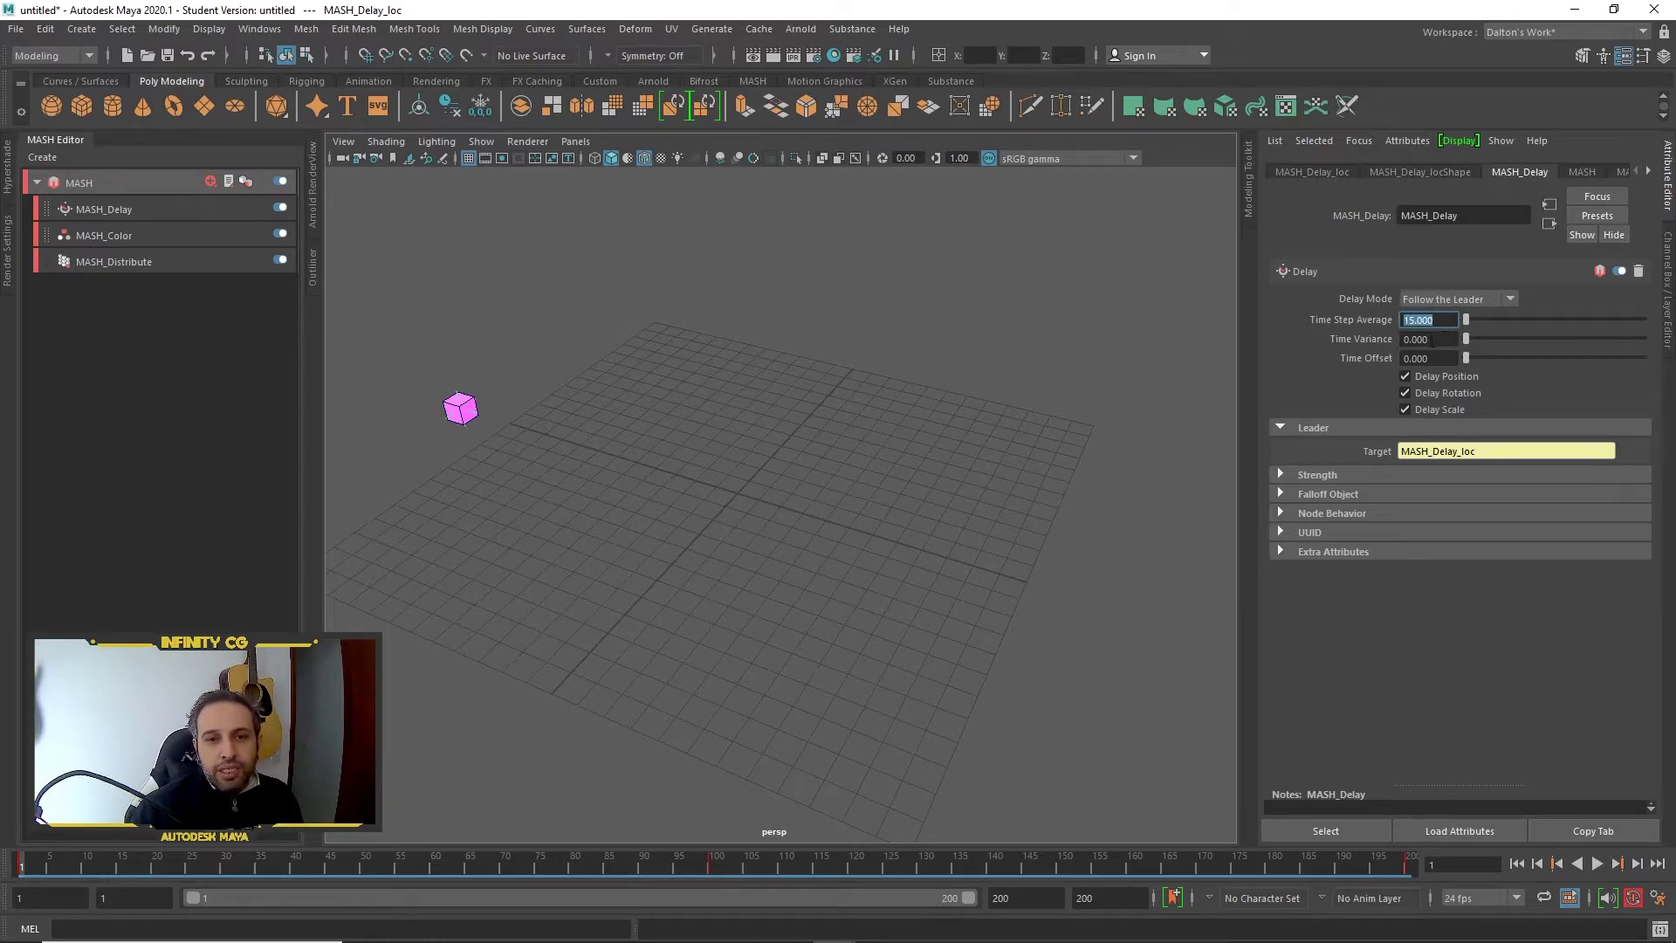
Set the Delay's Time Variance to 5 and inspect the trailing cubes during playback
{"action": "left_click", "coordinate": [1432, 341]}
{"action": "type", "text": "5"}
{"action": "key", "text": "Return"}
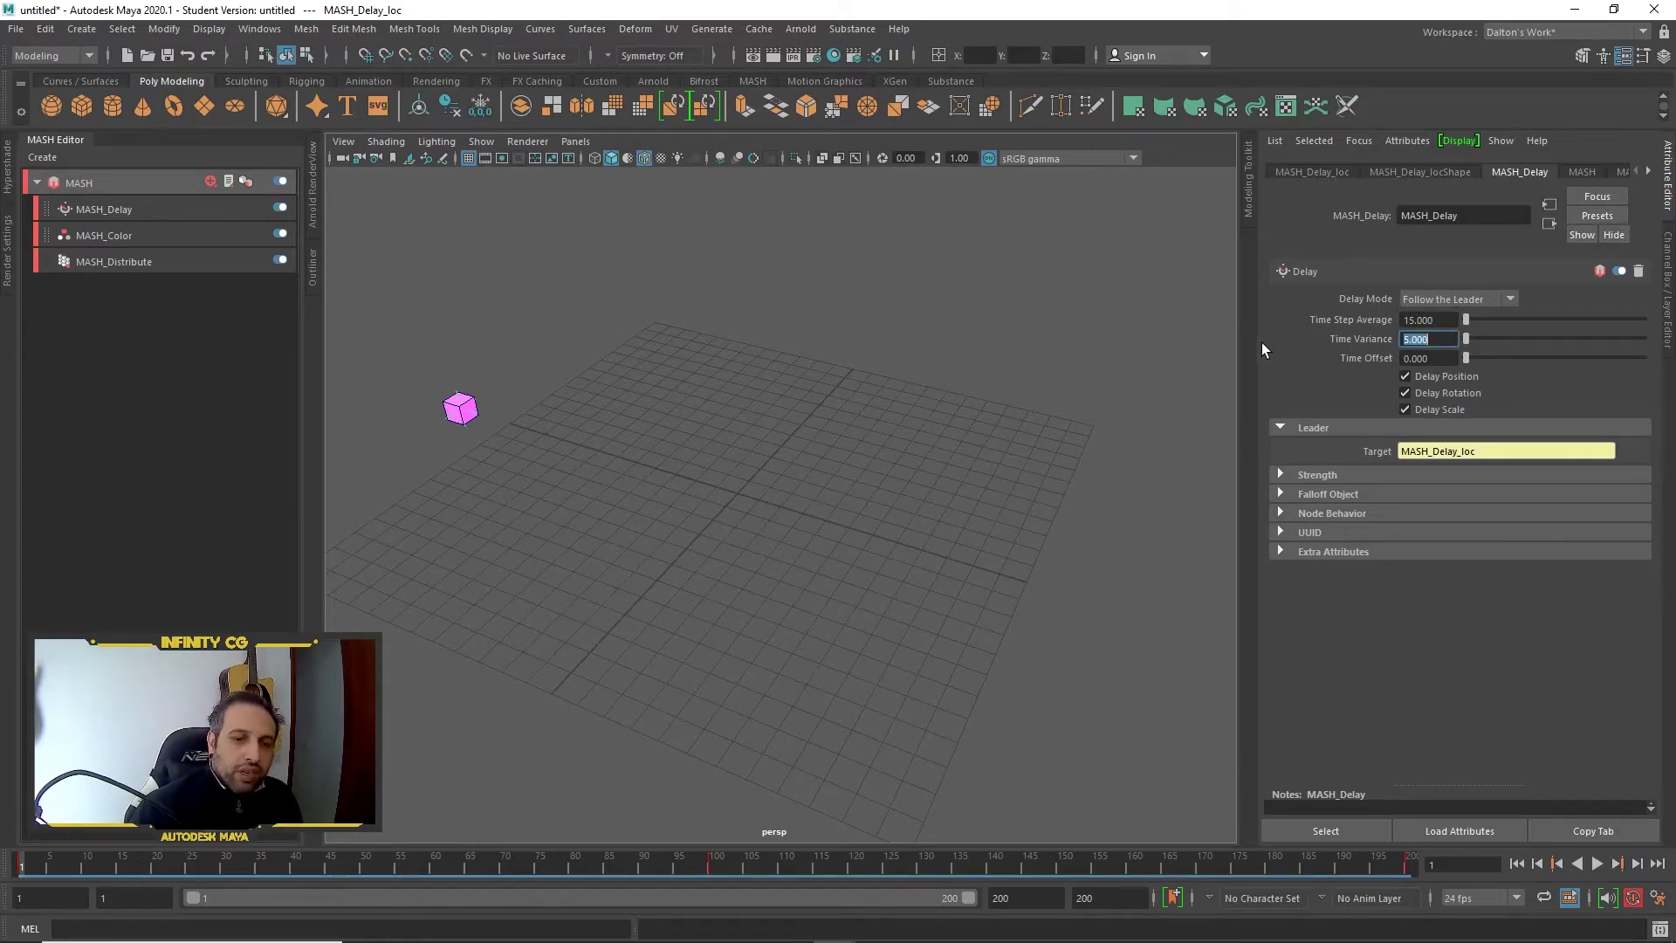
{"action": "left_click", "coordinate": [1598, 863]}
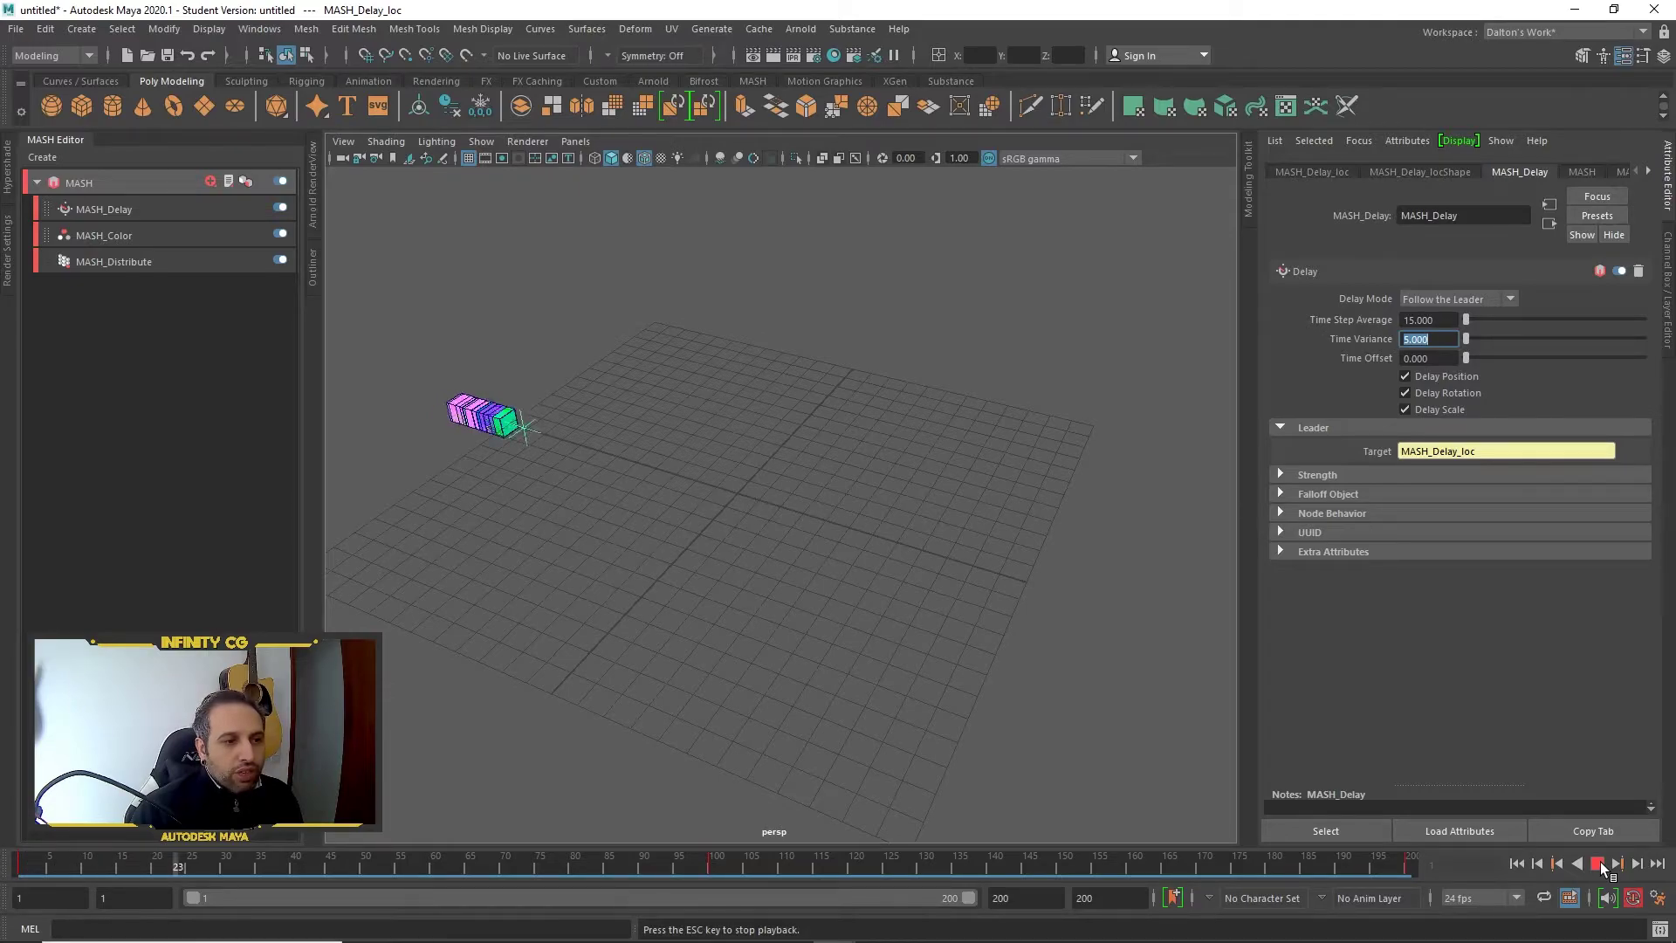
{"action": "mouse_move", "coordinate": [829, 539]}
{"action": "left_mouse_down"}
{"action": "mouse_move", "coordinate": [1098, 602]}
{"action": "mouse_move", "coordinate": [717, 504]}
{"action": "mouse_move", "coordinate": [593, 426]}
{"action": "left_mouse_up"}
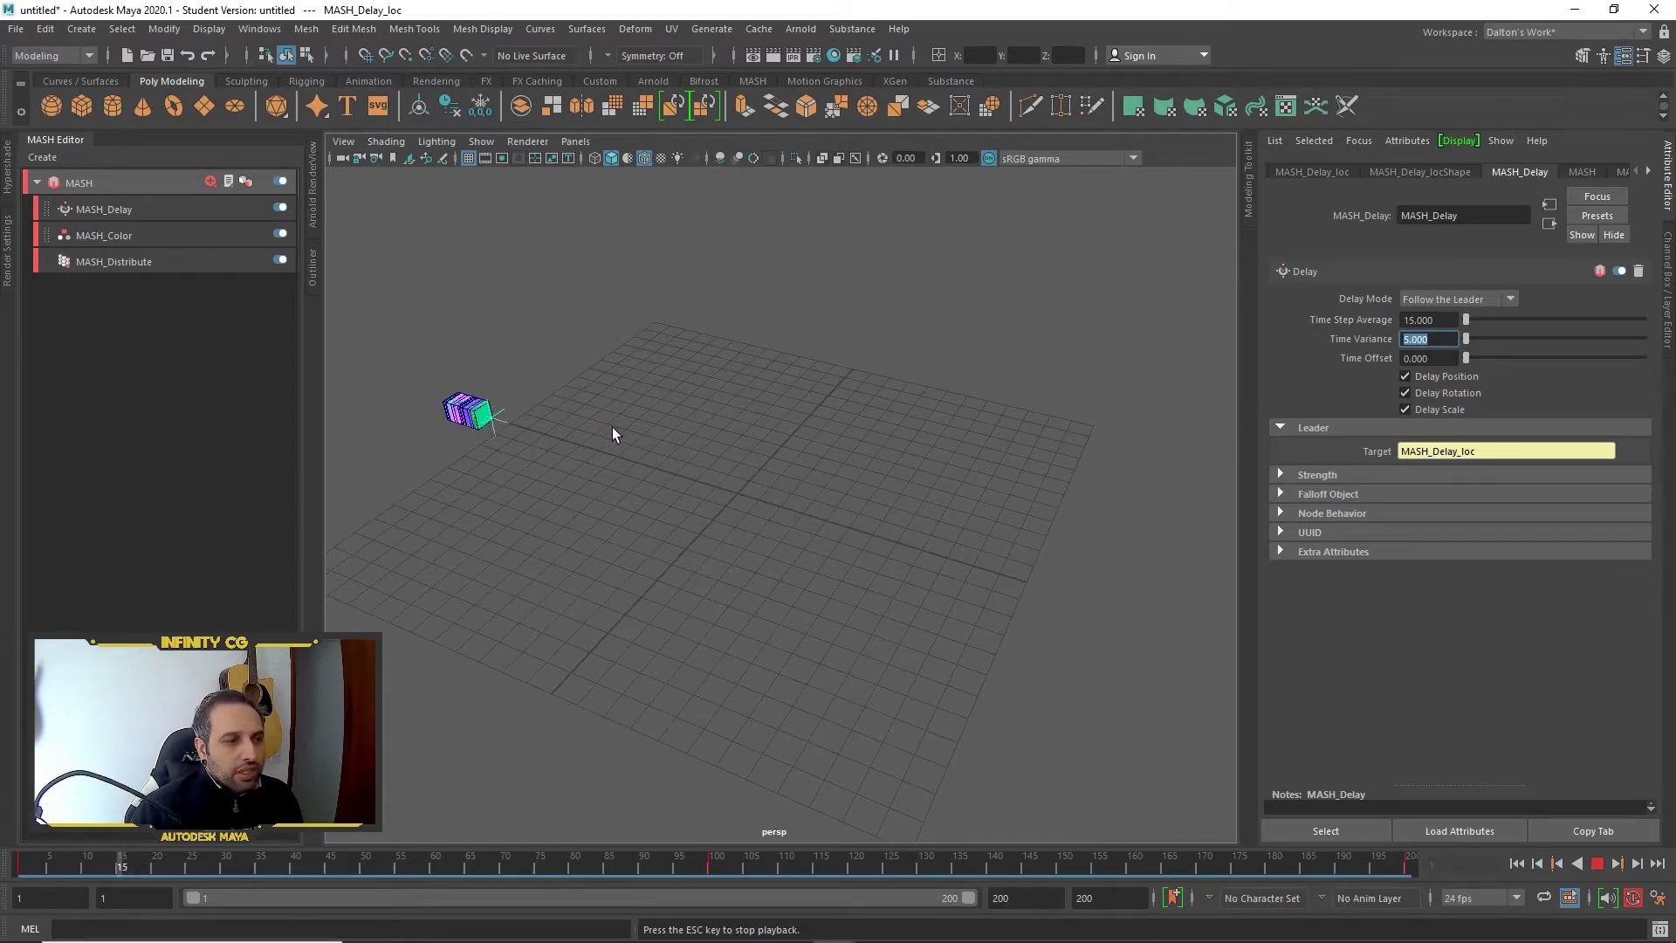
{"action": "right_click_drag", "start_coordinate": [803, 510], "coordinate": [928, 521], "text": "alt"}
{"action": "mouse_move", "coordinate": [928, 521]}
{"action": "middle_mouse_down"}
{"action": "mouse_move", "coordinate": [1039, 604]}
{"action": "mouse_move", "coordinate": [1412, 366]}
{"action": "mouse_move", "coordinate": [1462, 371]}
{"action": "middle_mouse_up"}
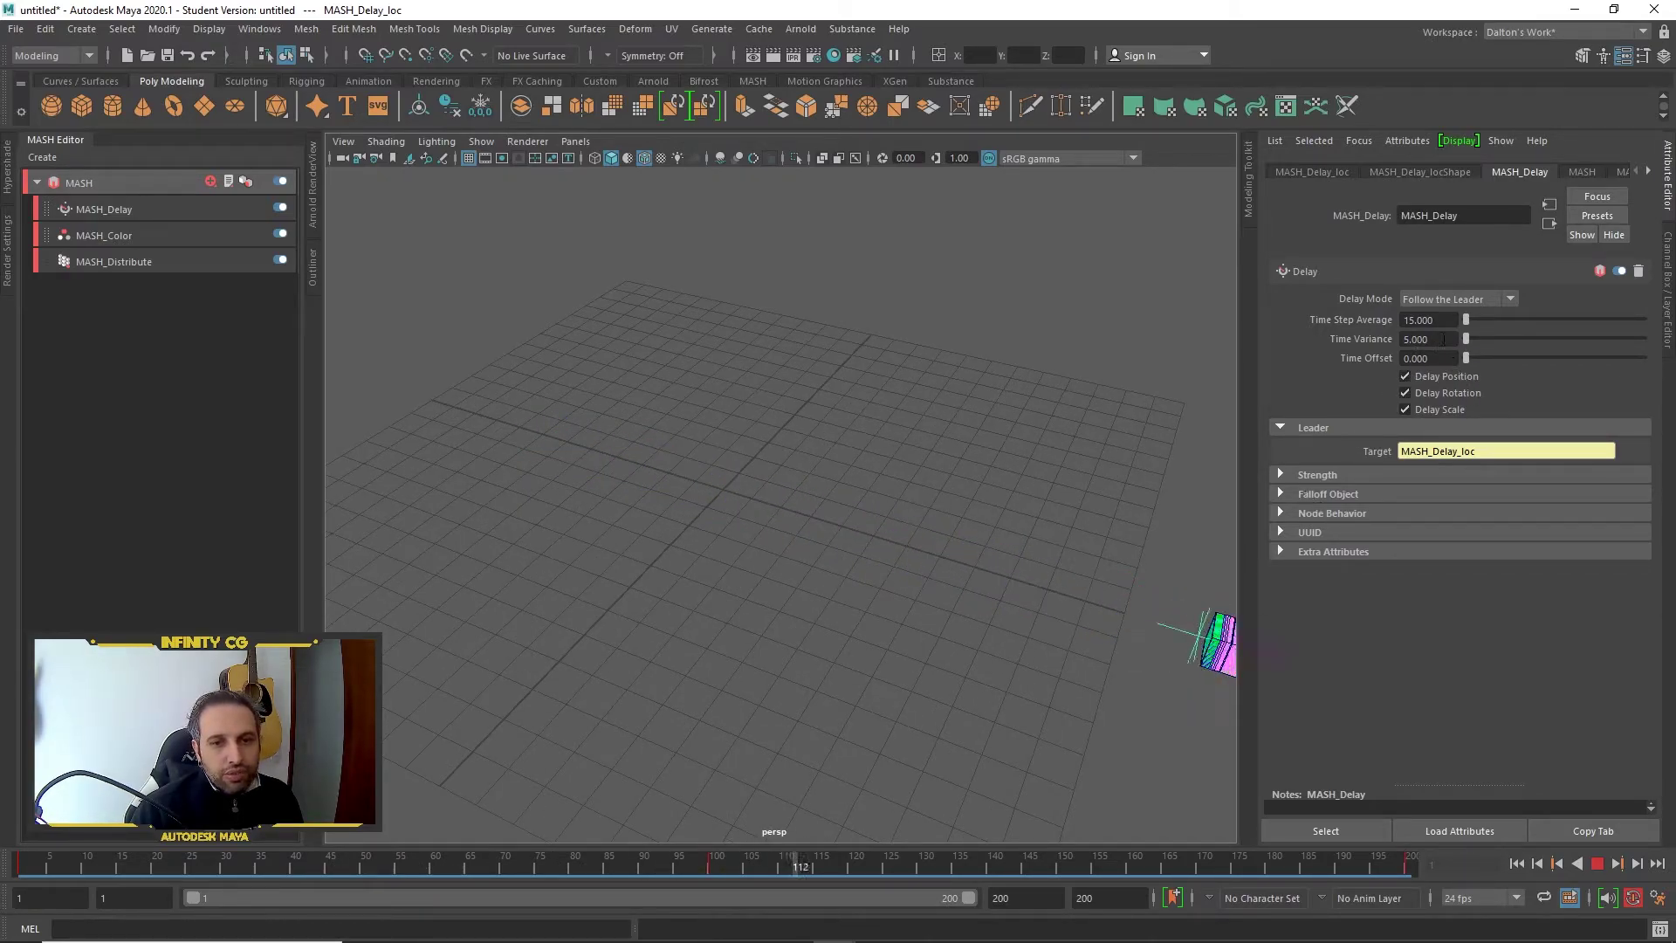
{"action": "left_click", "coordinate": [1597, 862]}
{"action": "right_click_drag", "start_coordinate": [1008, 534], "coordinate": [1096, 408], "text": "alt"}
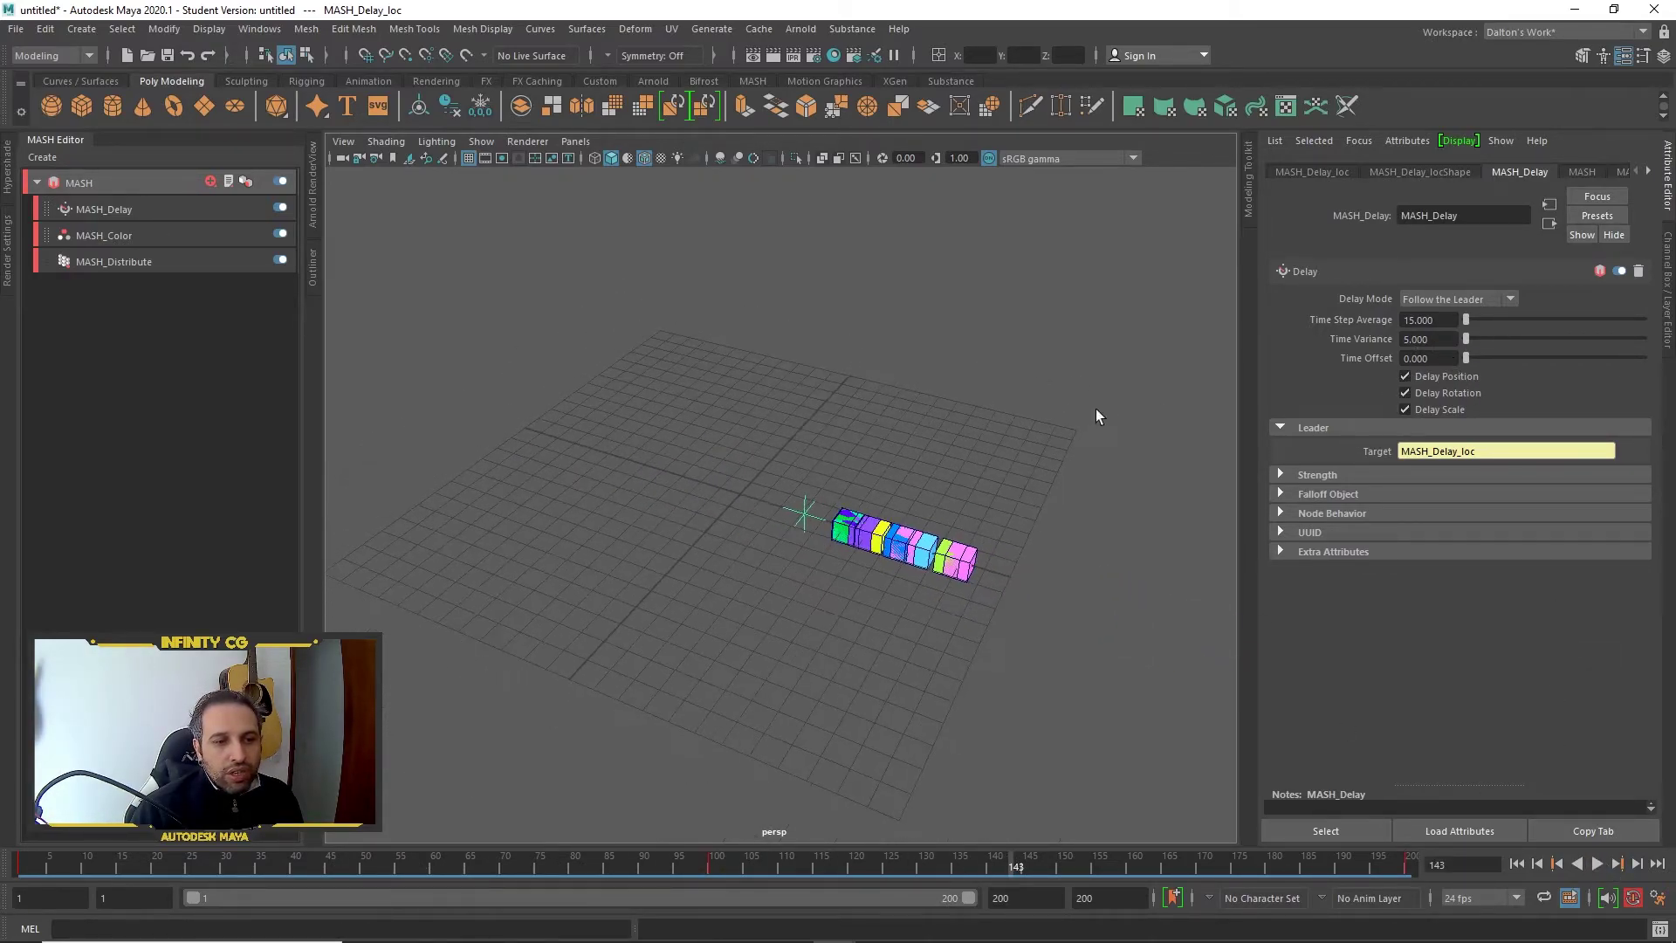
Raise Time Variance to 8 and replay the animation from the start
{"action": "type", "text": "8"}
{"action": "key", "text": "Return"}
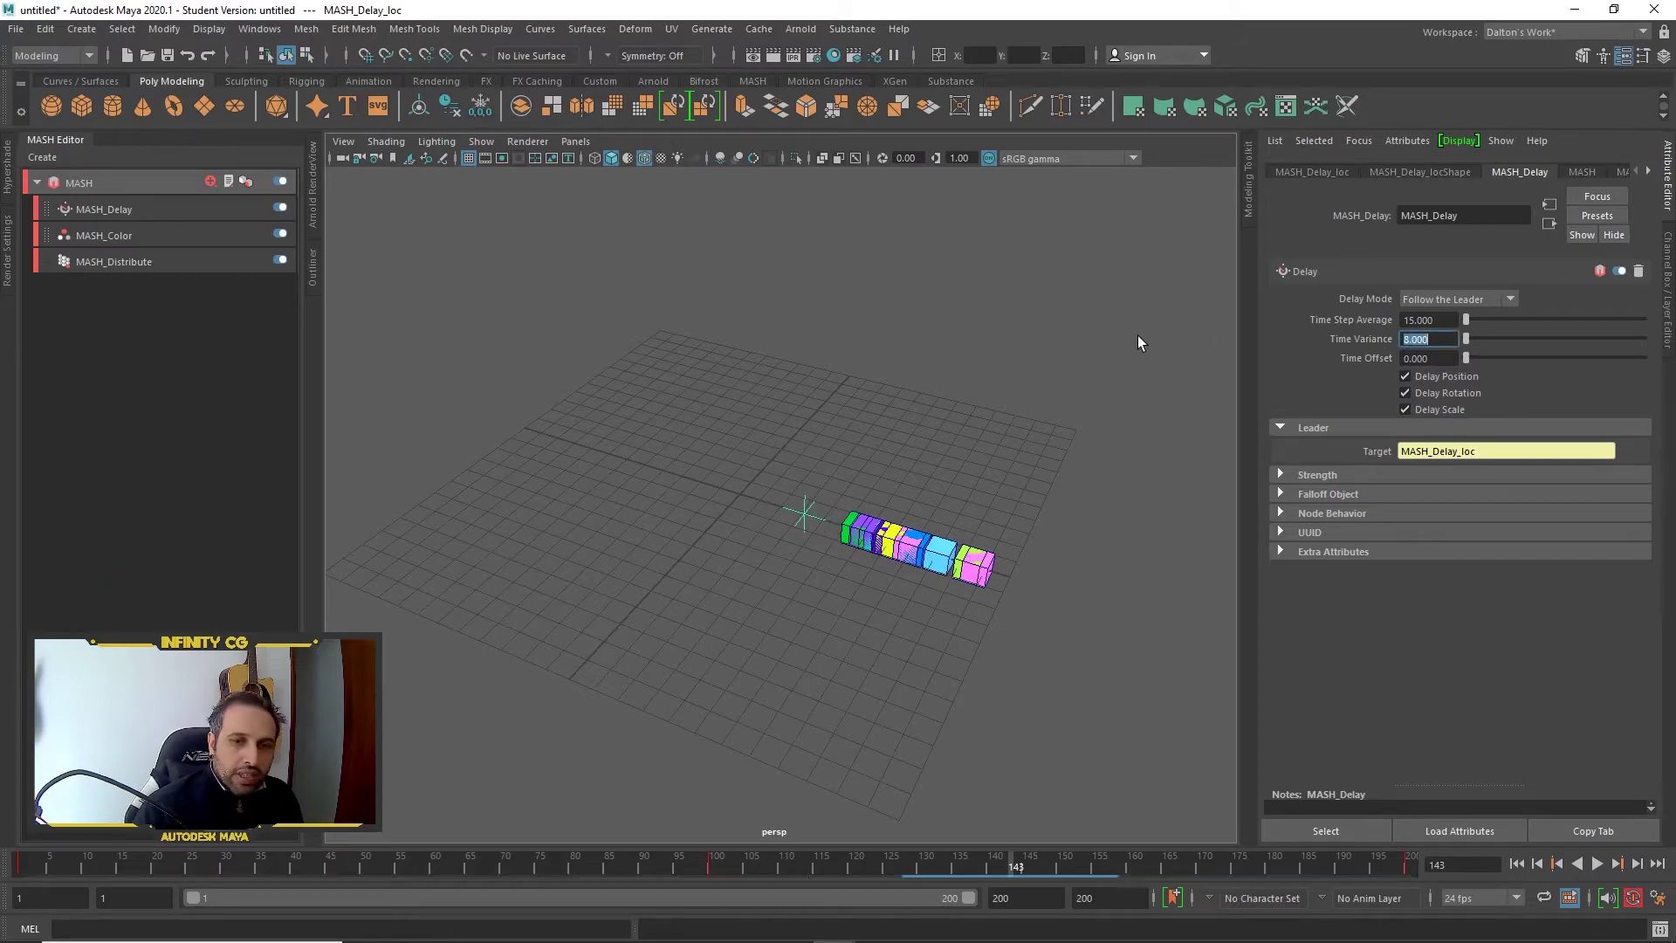
{"action": "left_click", "coordinate": [1517, 864]}
{"action": "left_click", "coordinate": [1597, 862]}
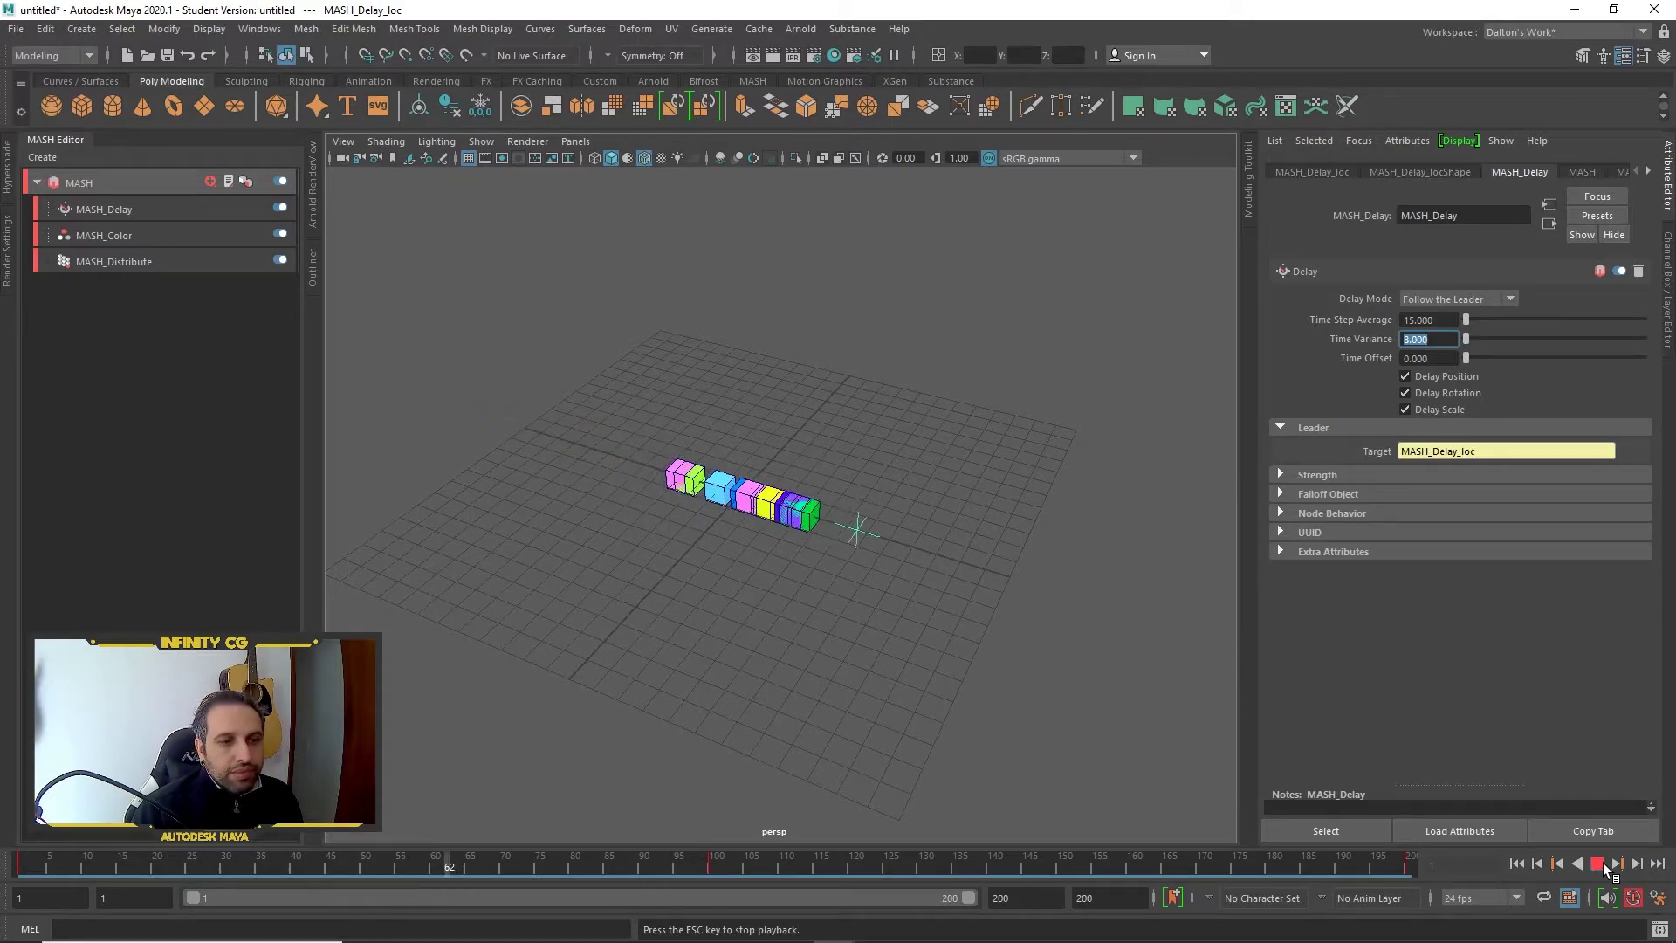
{"action": "left_click", "coordinate": [1602, 862]}
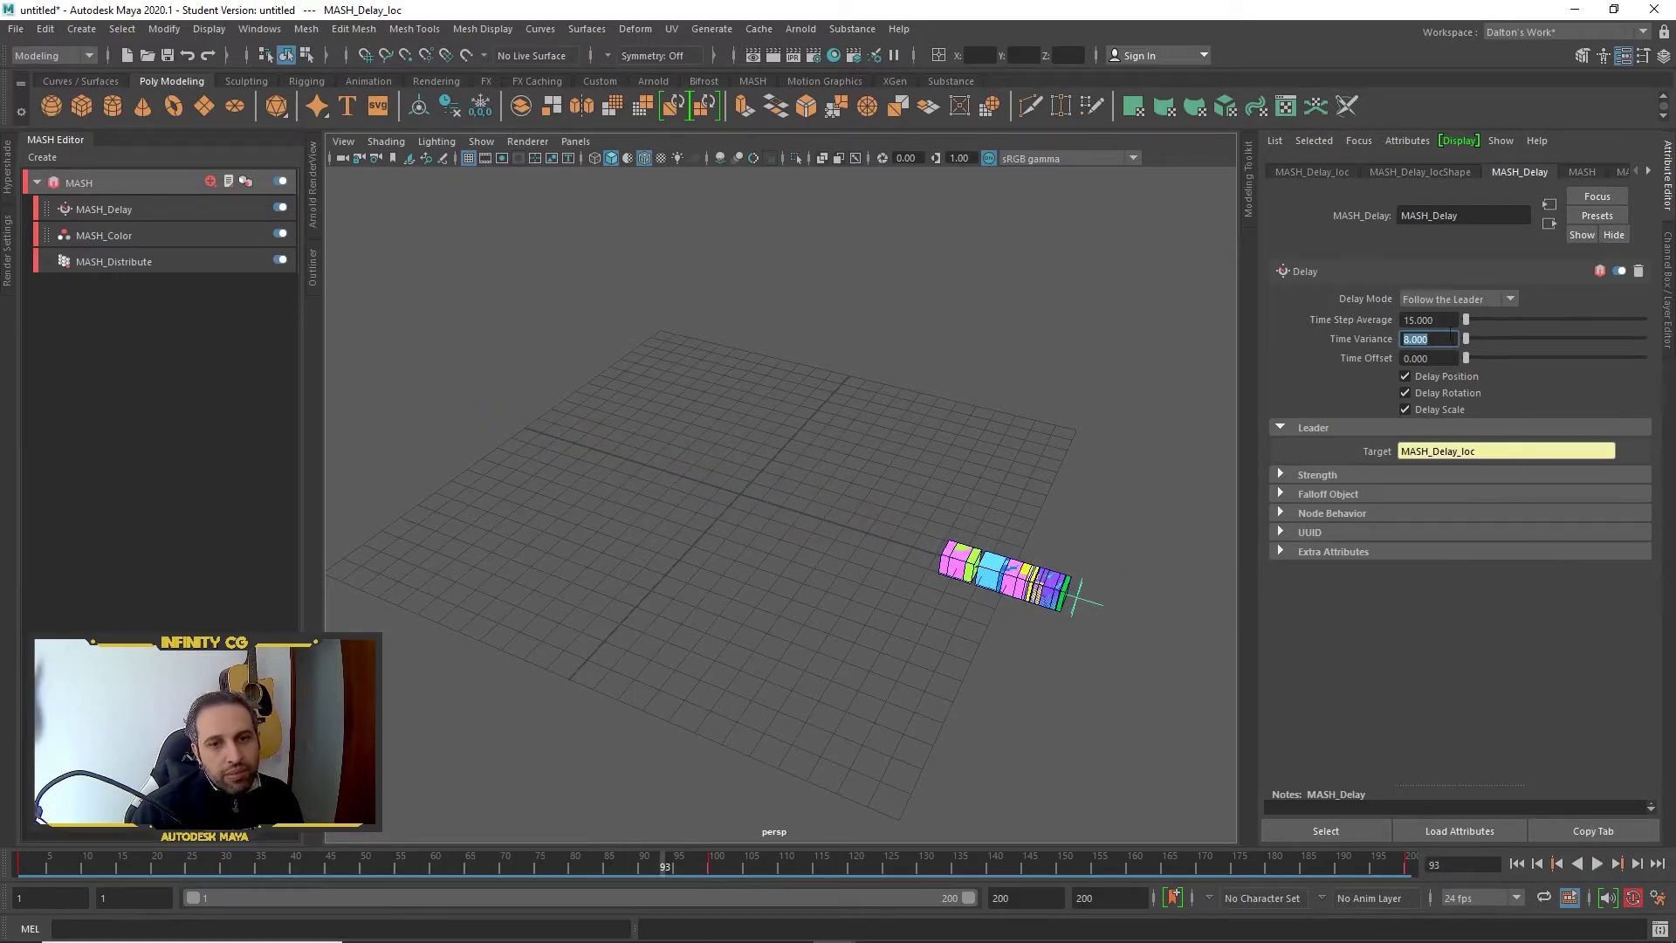
Set Time Step Average to 30 and replay from the first frame
{"action": "type", "text": "30"}
{"action": "key", "text": "Return"}
{"action": "left_click", "coordinate": [1517, 864]}
{"action": "left_click", "coordinate": [1597, 862]}
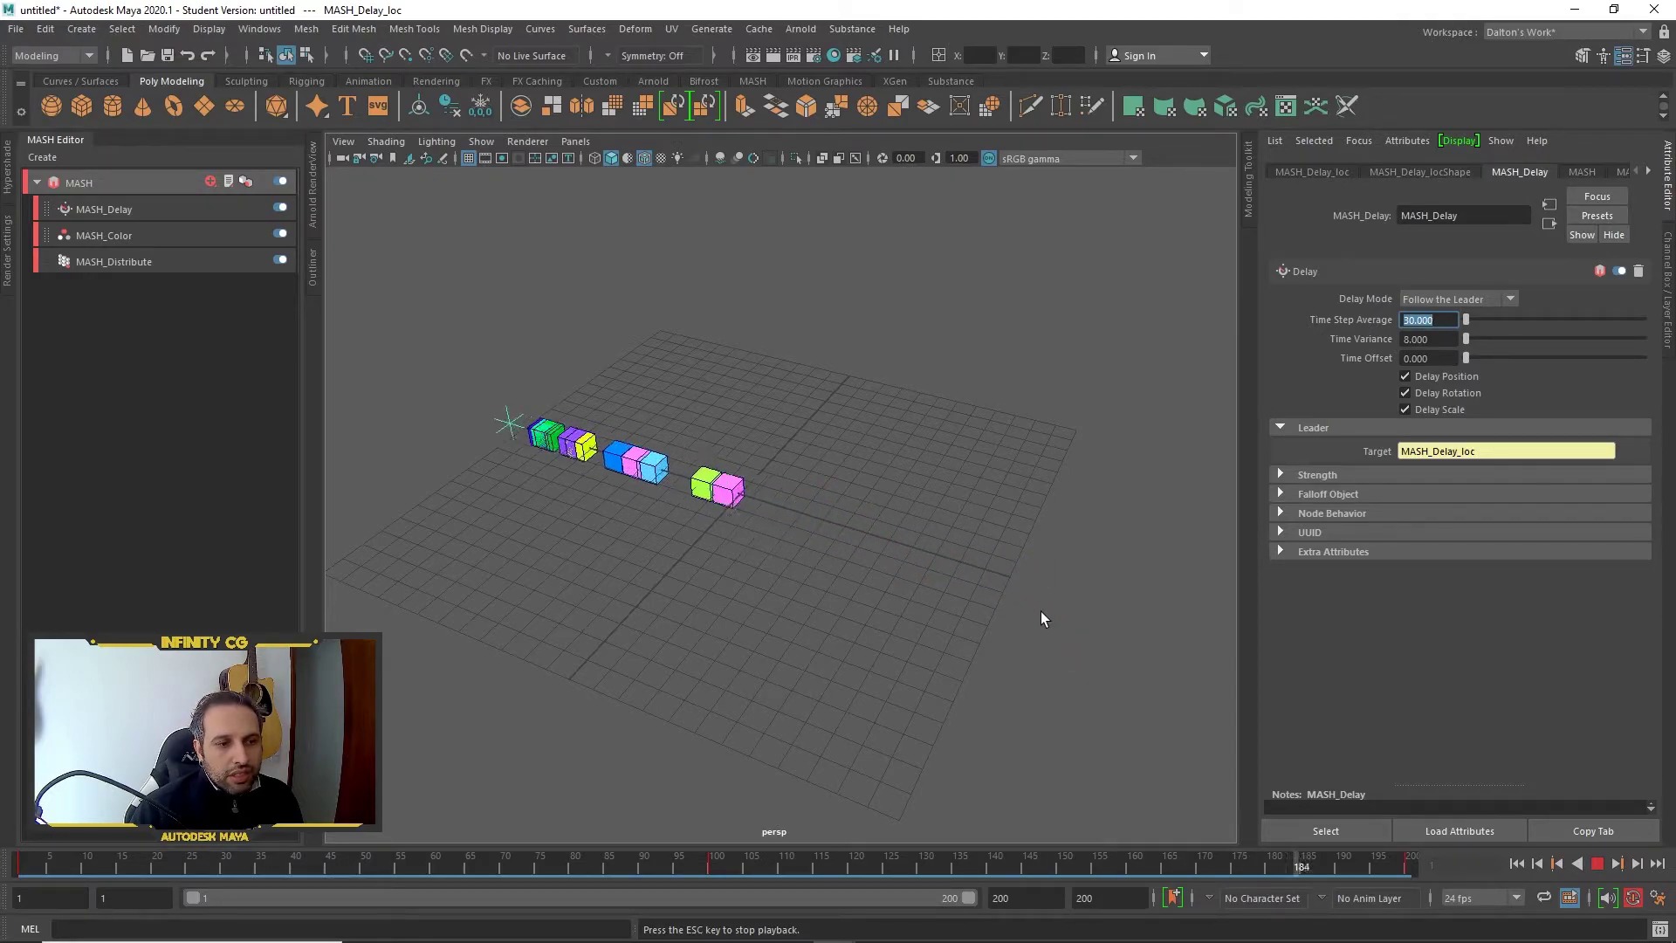
Enter Time Step Average 10 and Time Variance 1, preview playback, and rewind to frame 1
{"action": "left_click", "coordinate": [1597, 863]}
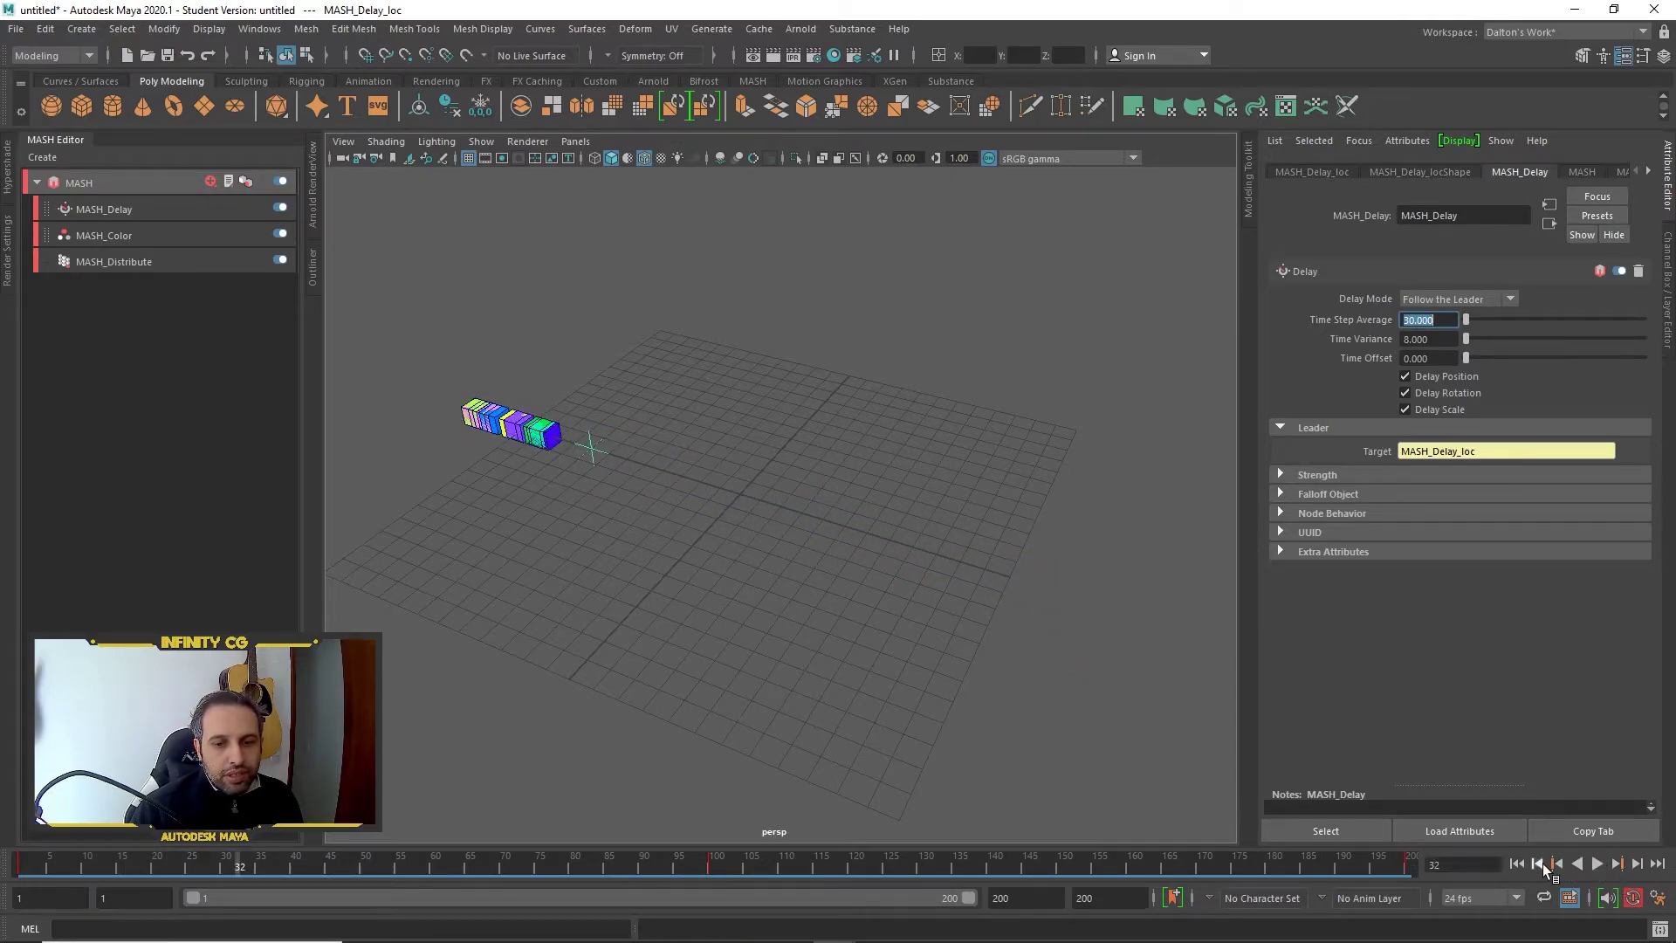
{"action": "left_click", "coordinate": [1517, 864]}
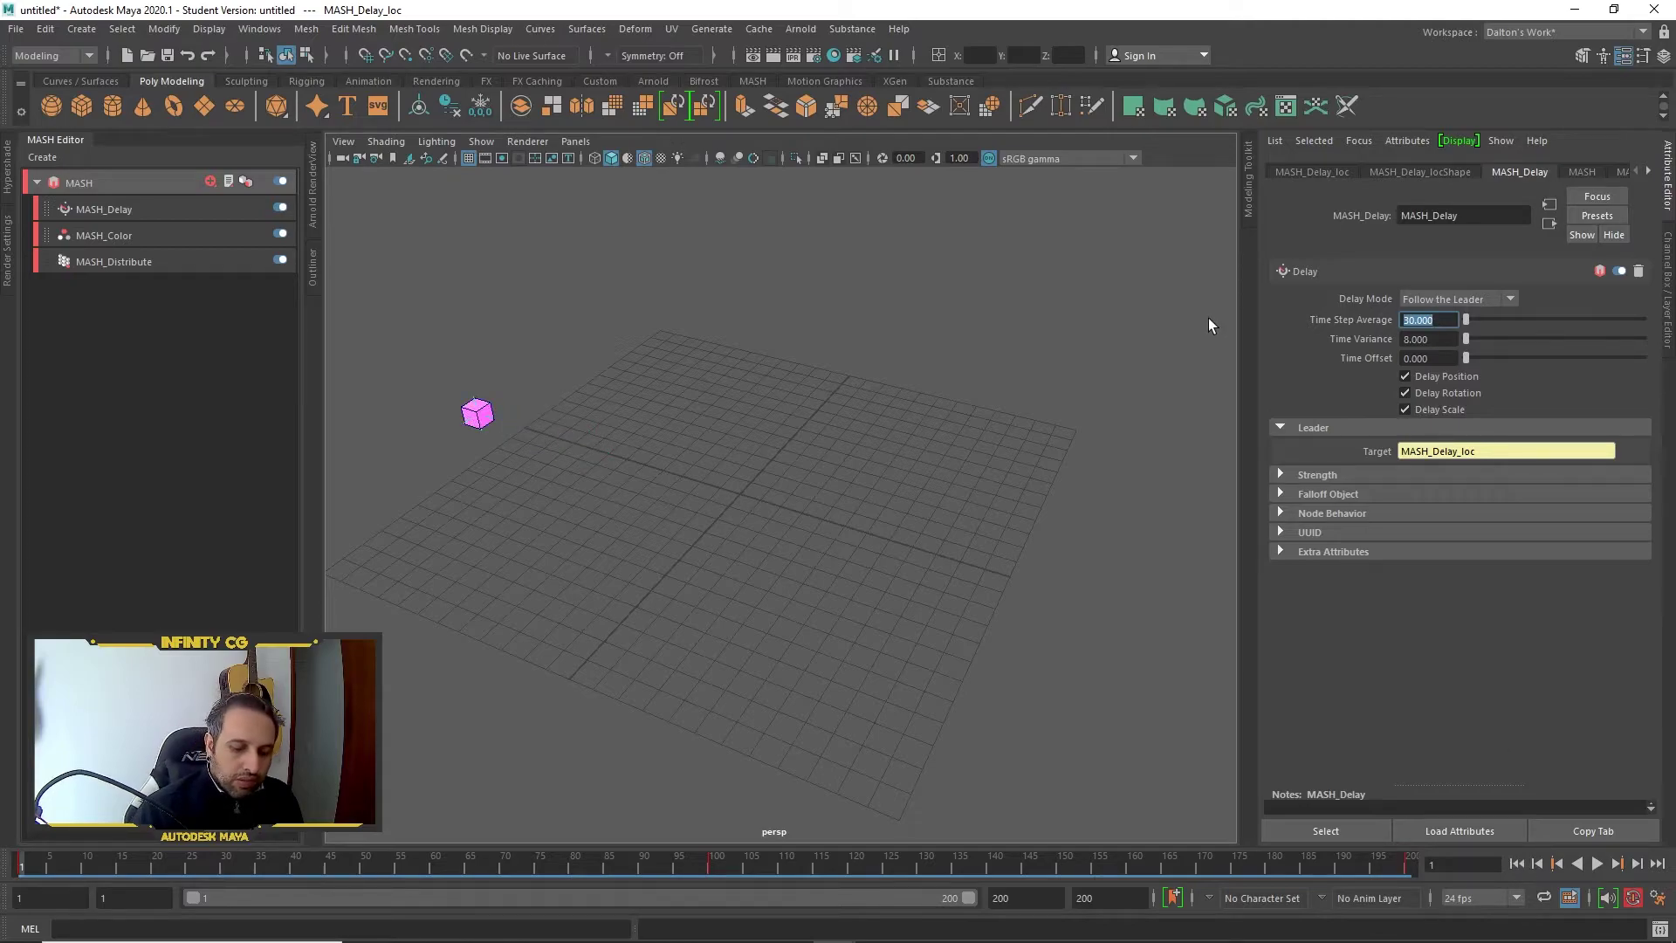
{"action": "type", "text": "10"}
{"action": "key", "text": "Return"}
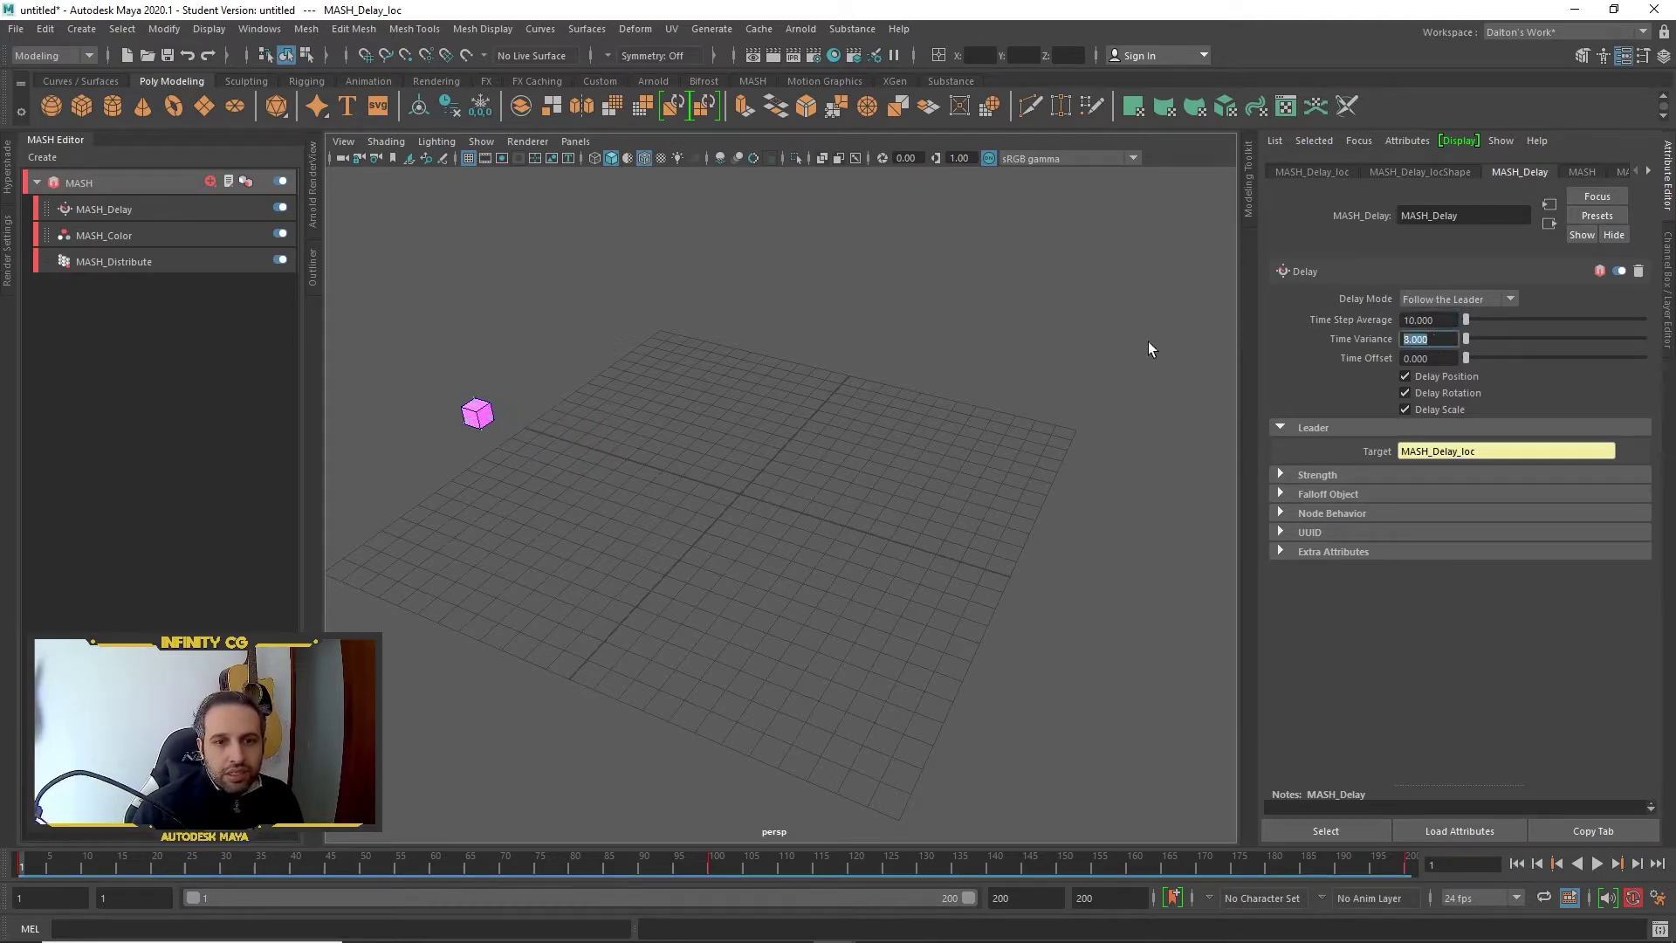
{"action": "type", "text": "1"}
{"action": "key", "text": "Return"}
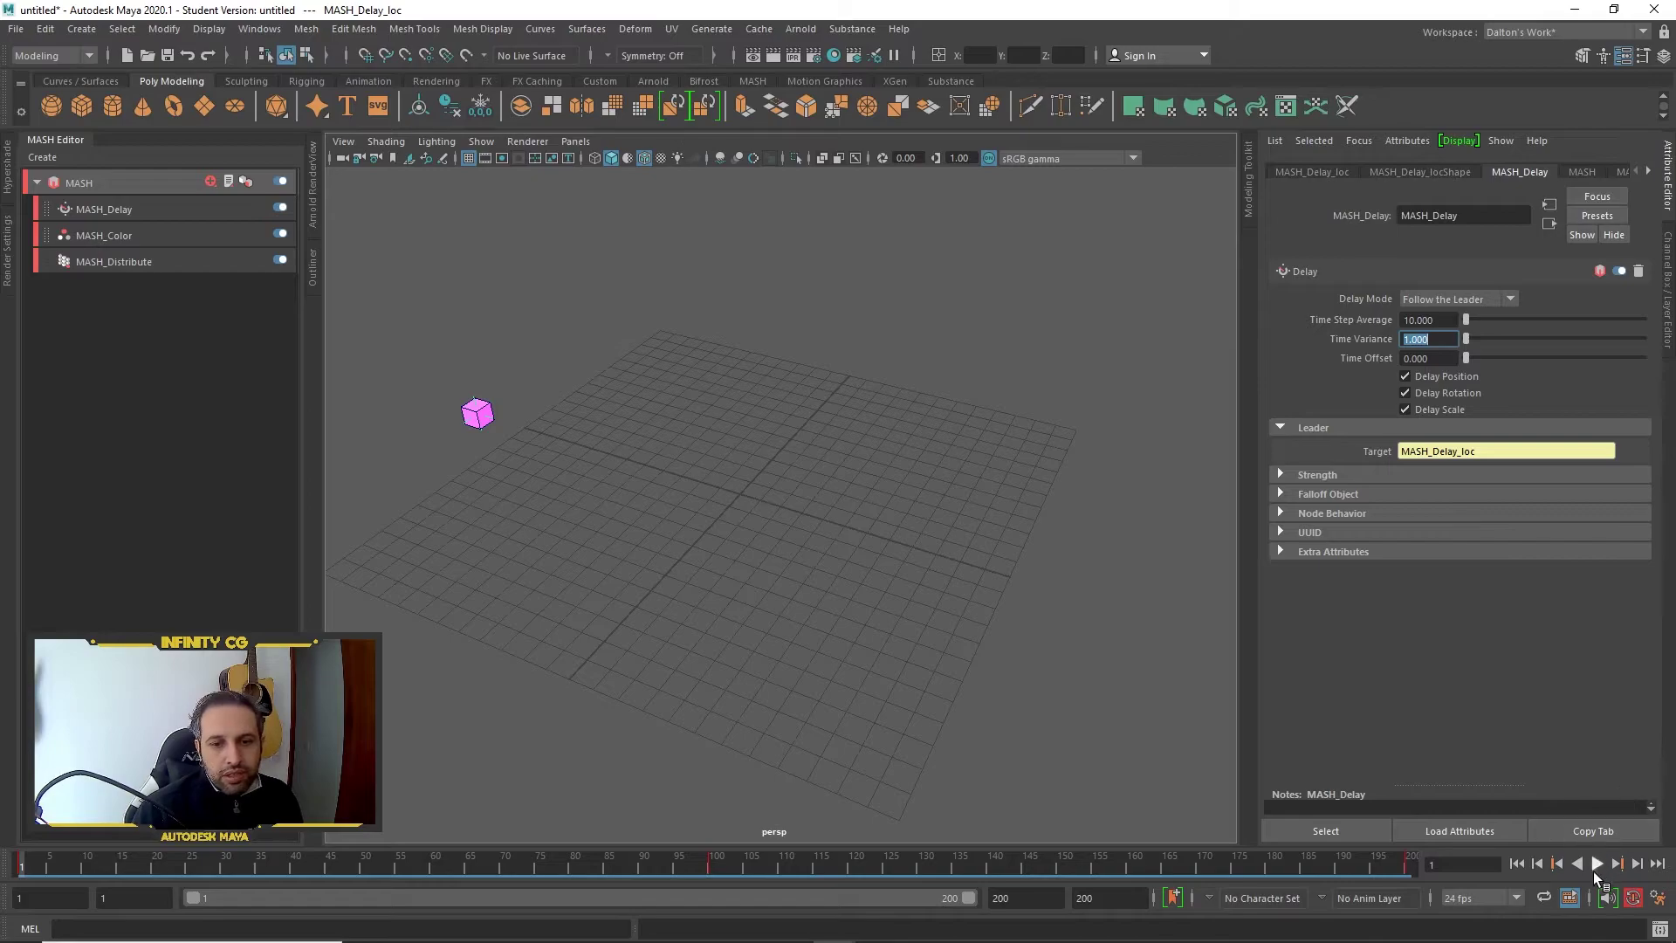
{"action": "left_click", "coordinate": [1595, 864]}
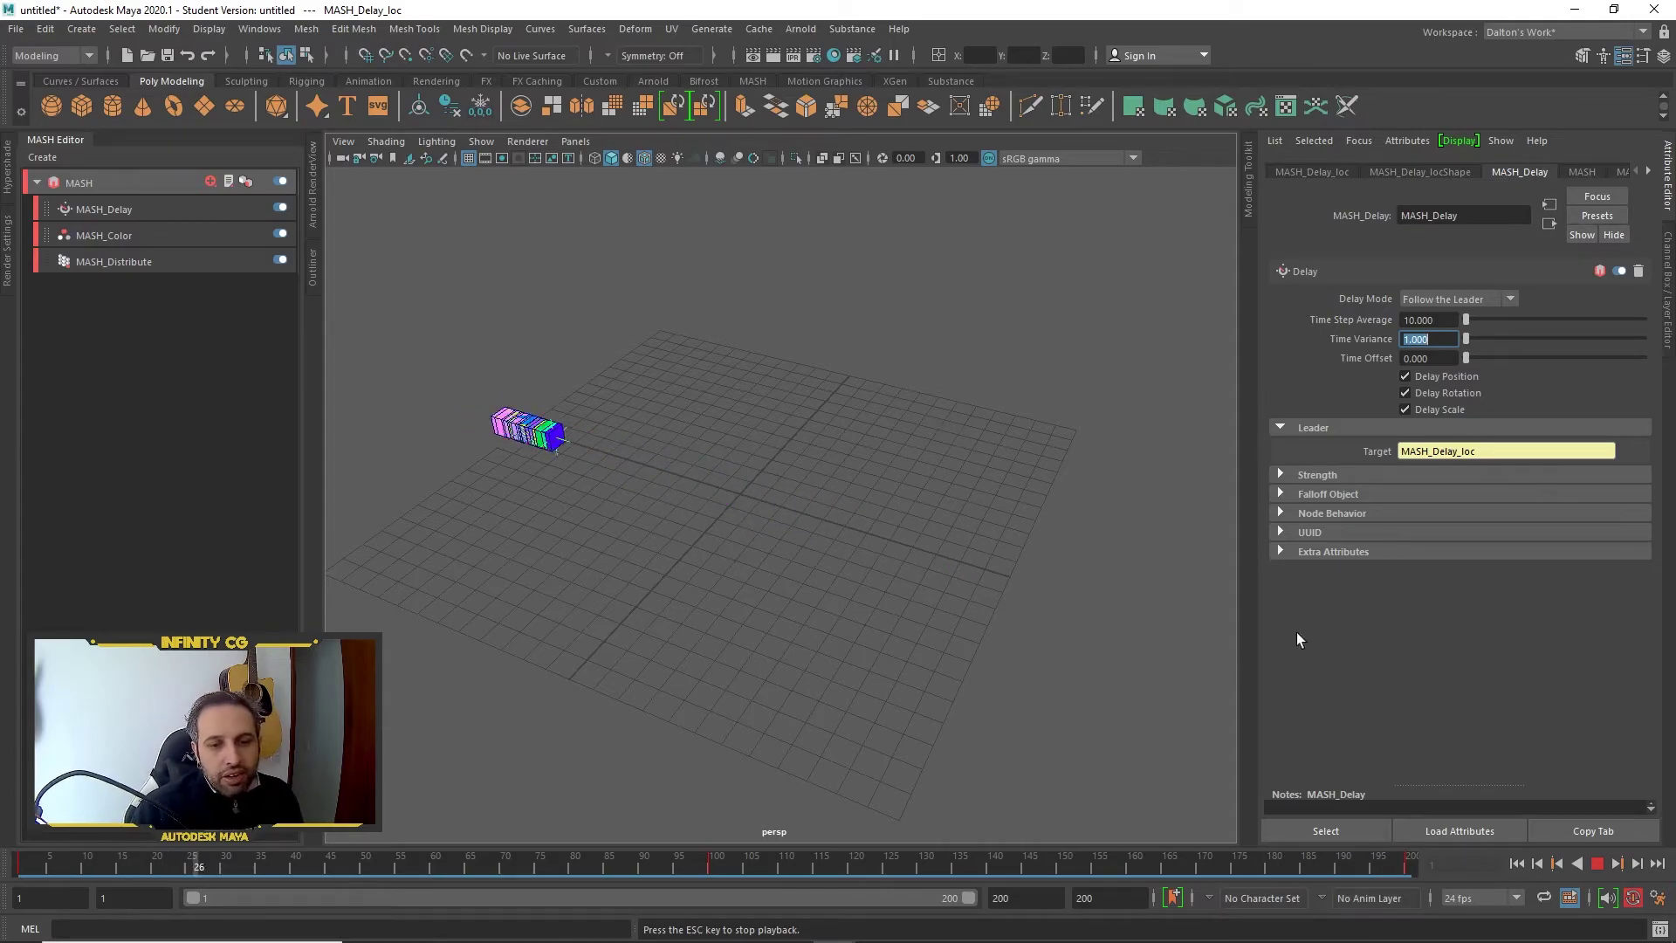
{"action": "left_click", "coordinate": [1598, 863]}
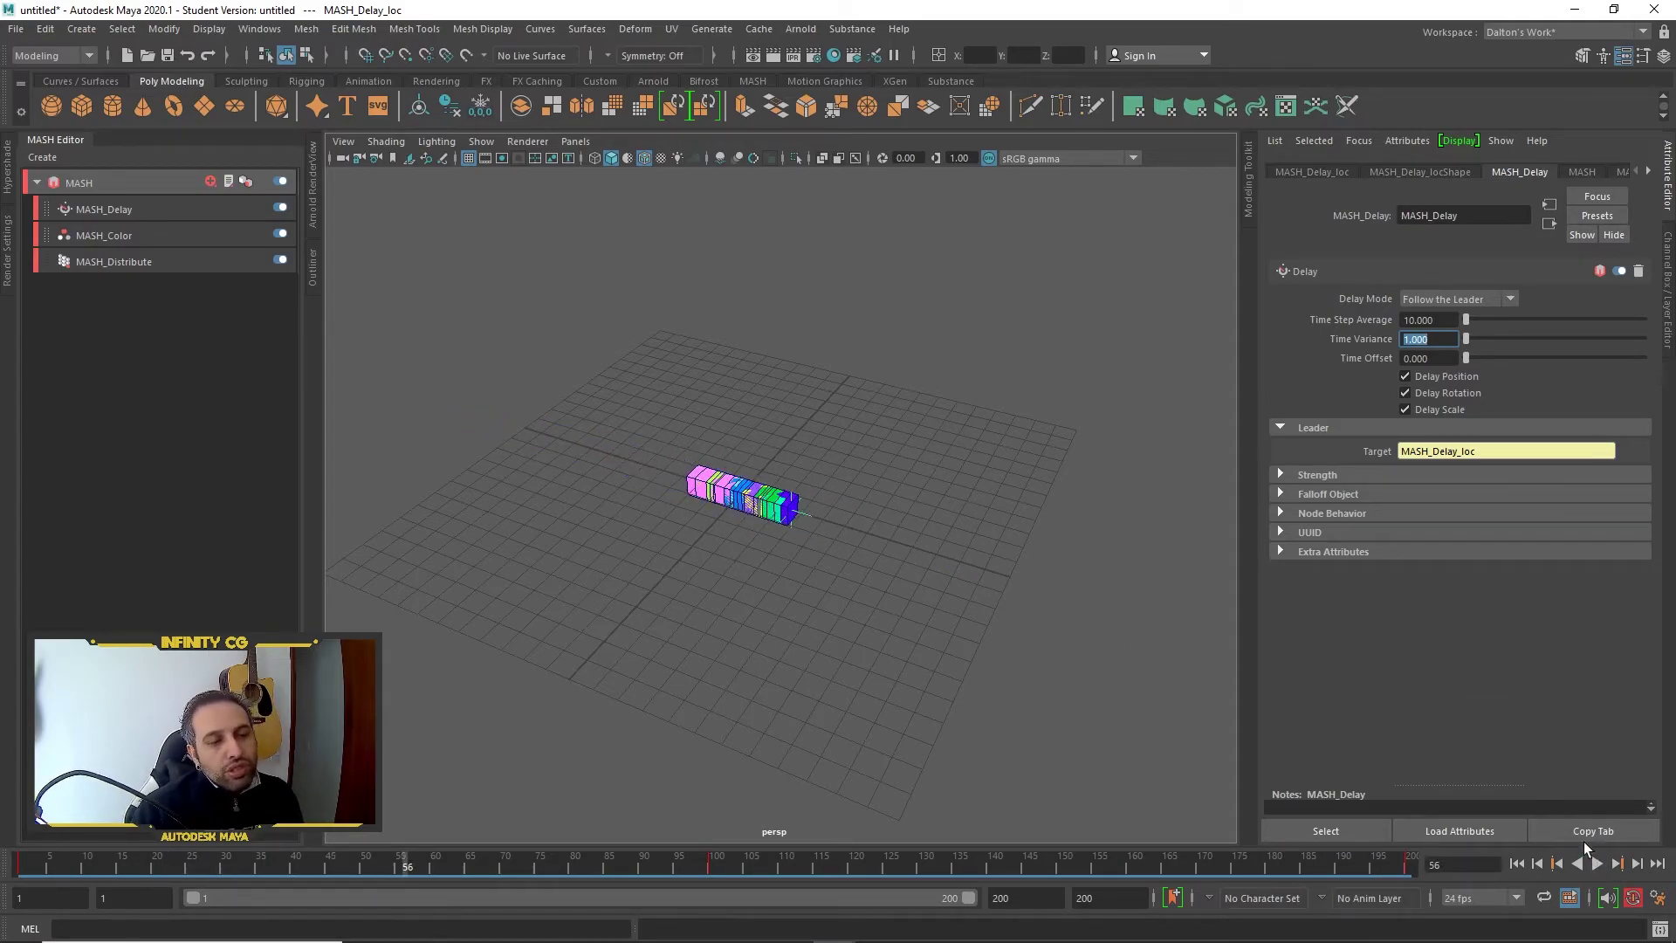
{"action": "left_click", "coordinate": [1517, 866]}
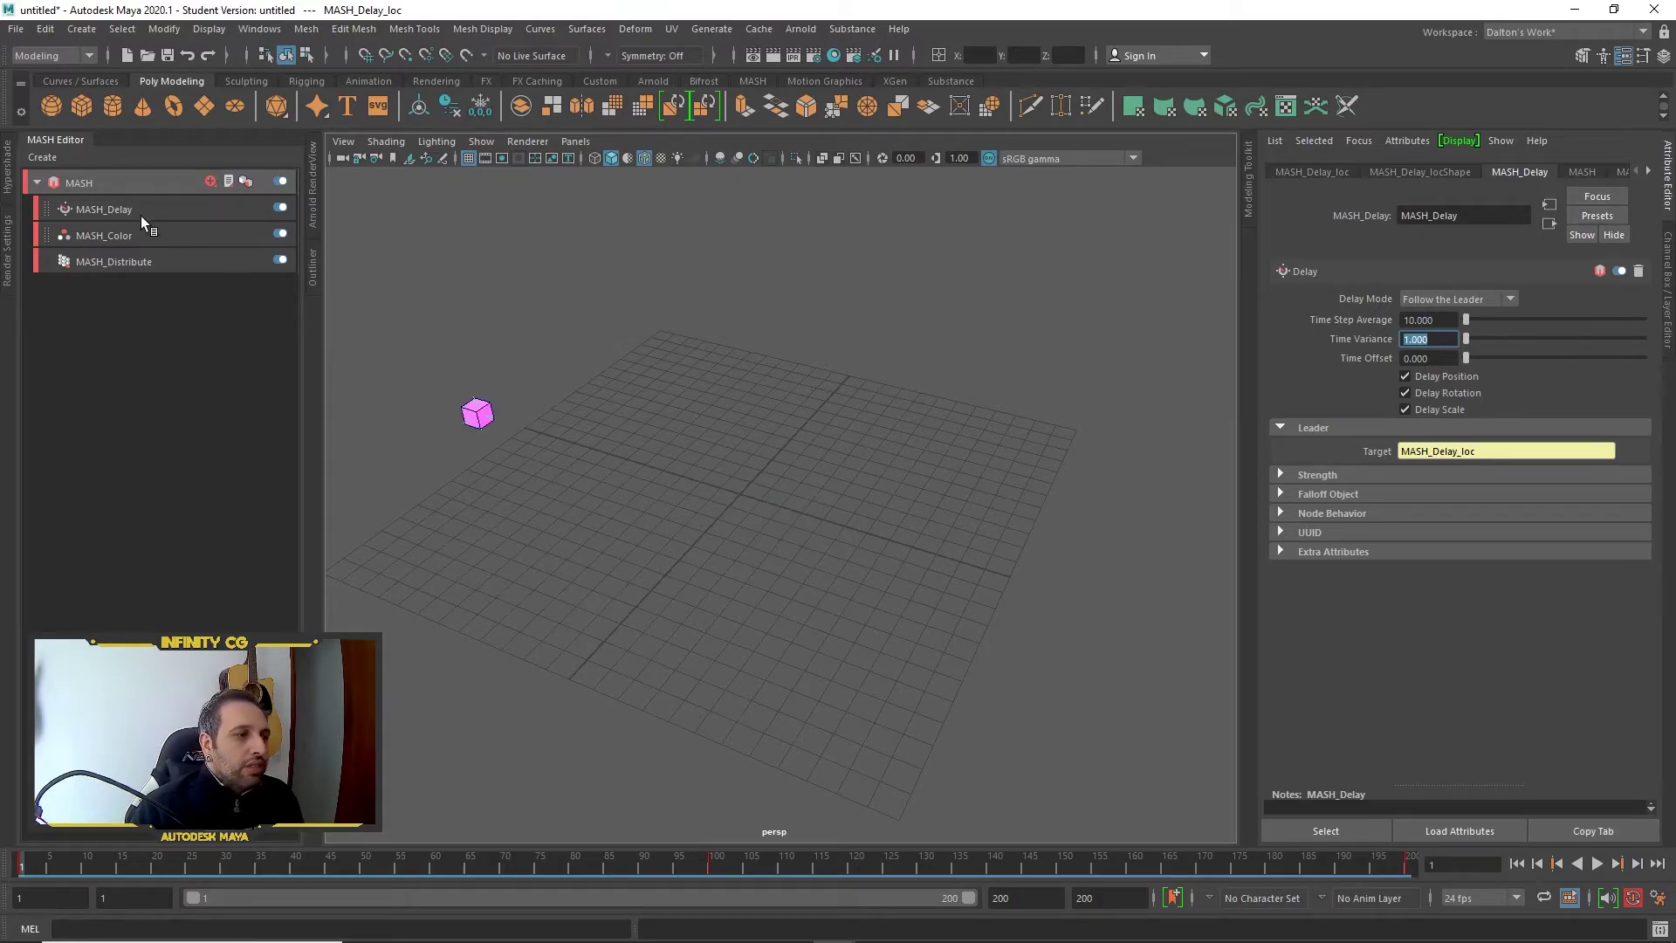
Add a Signal node to the MASH network and set its Position X, Y and Z jitter to 2
{"action": "left_click", "coordinate": [169, 206]}
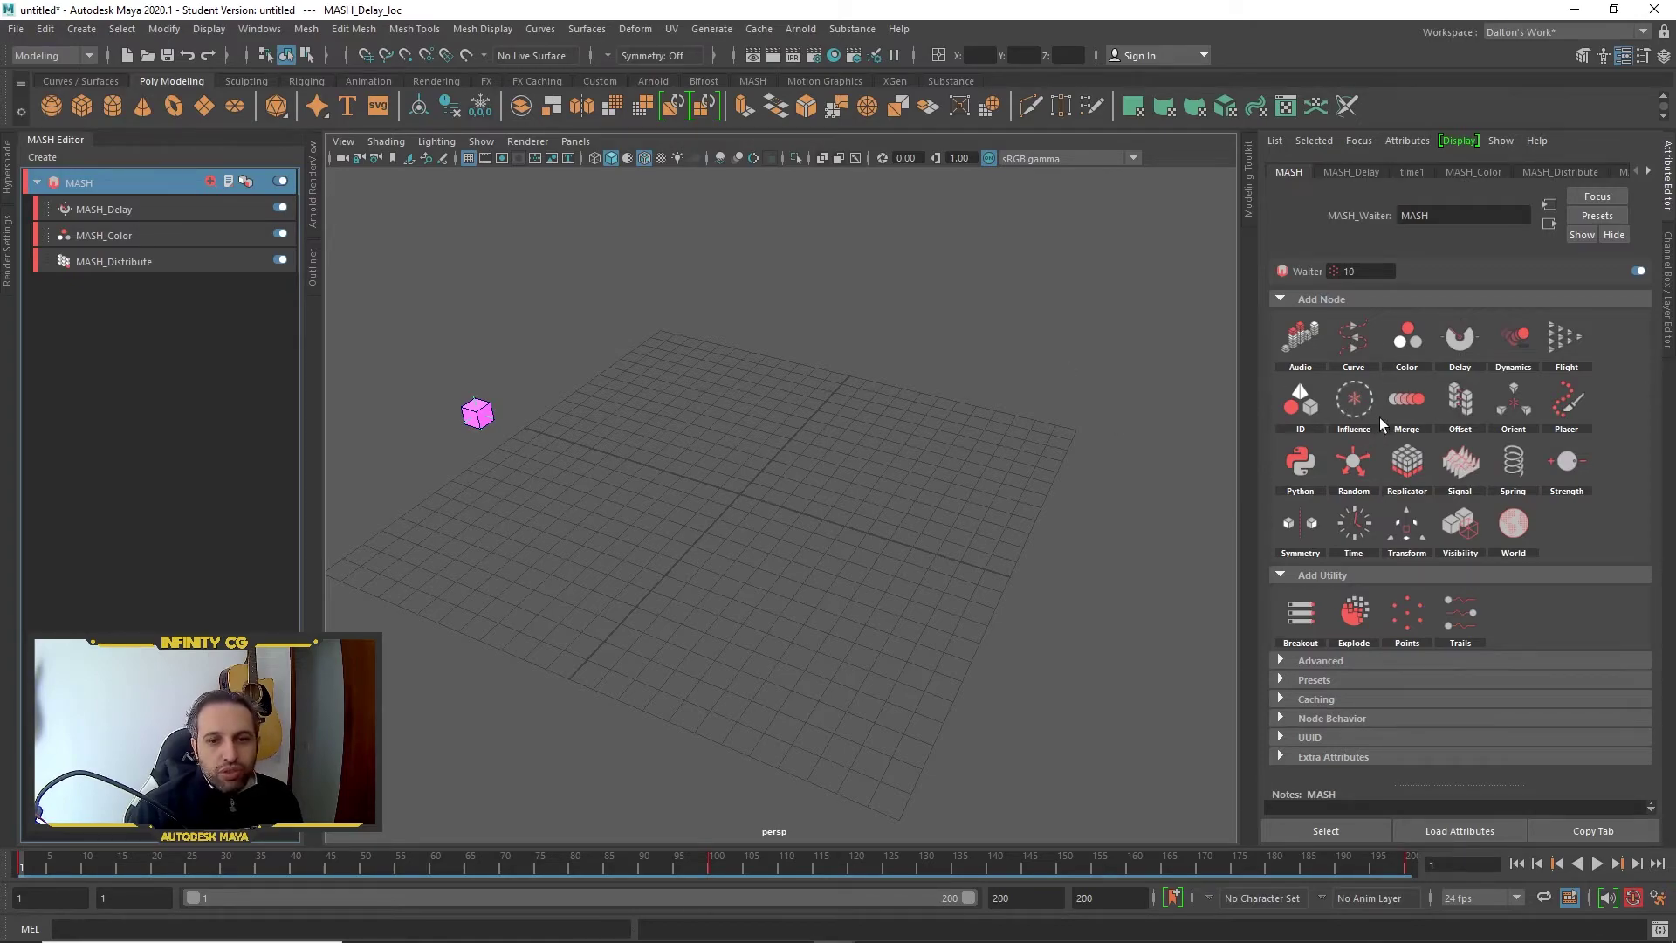
{"action": "left_click", "coordinate": [1478, 479]}
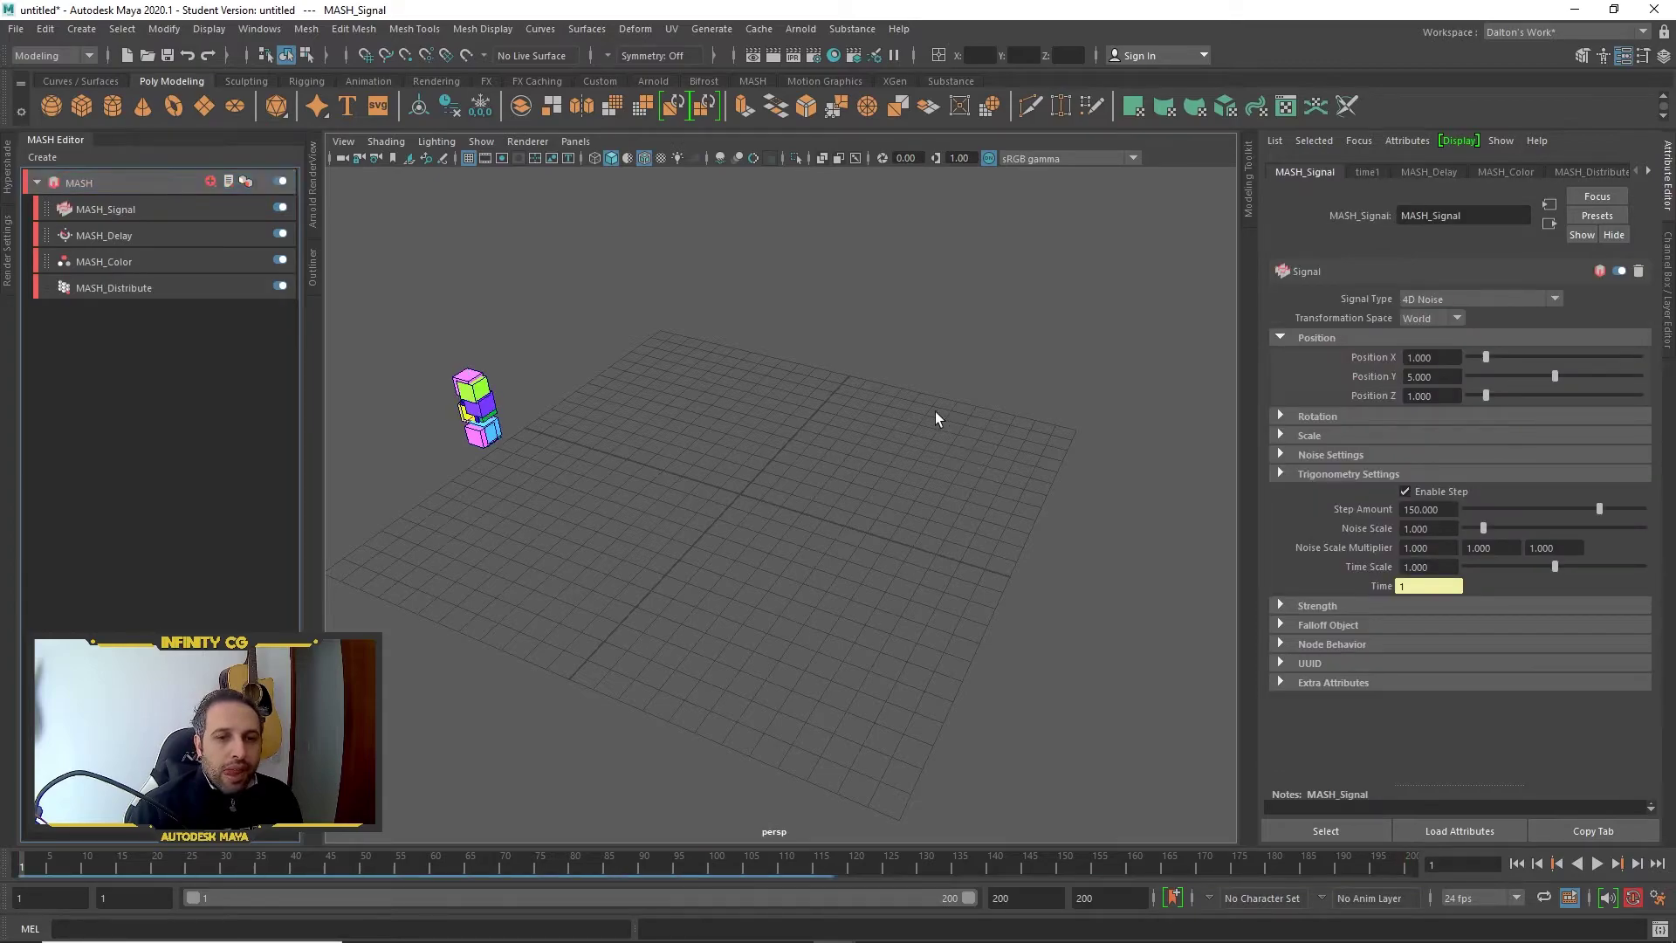
{"action": "left_click", "coordinate": [1446, 379]}
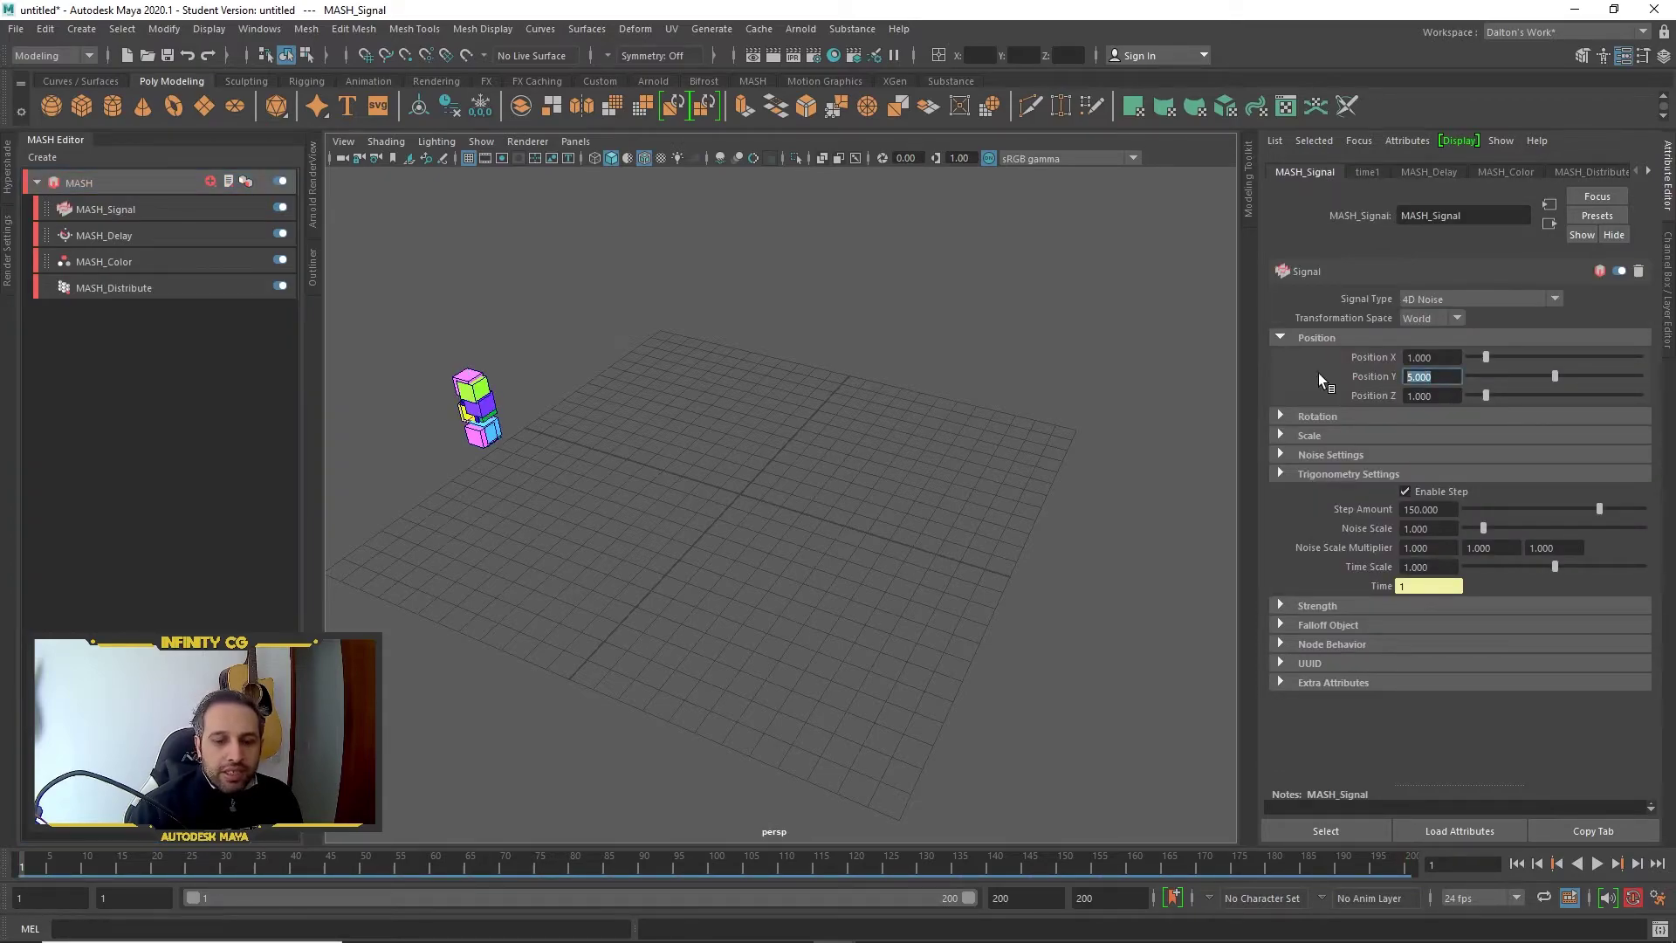
{"action": "type", "text": "2"}
{"action": "key", "text": "Tab"}
{"action": "type", "text": "2"}
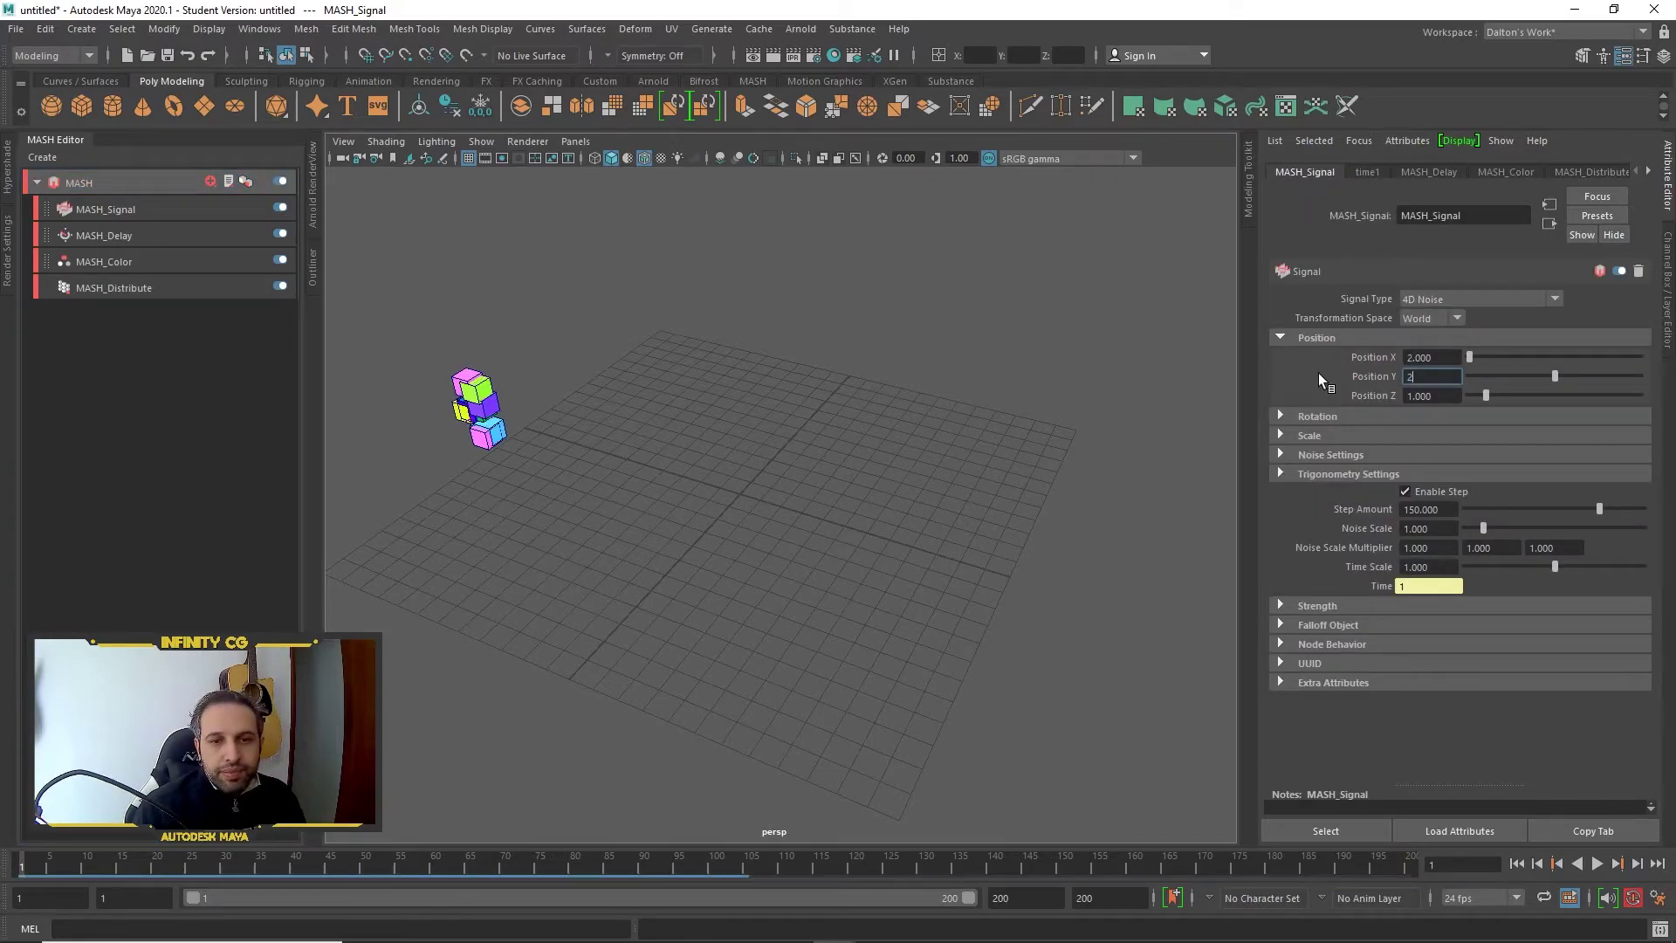
{"action": "key", "text": "Tab"}
{"action": "type", "text": "2"}
{"action": "key", "text": "Tab"}
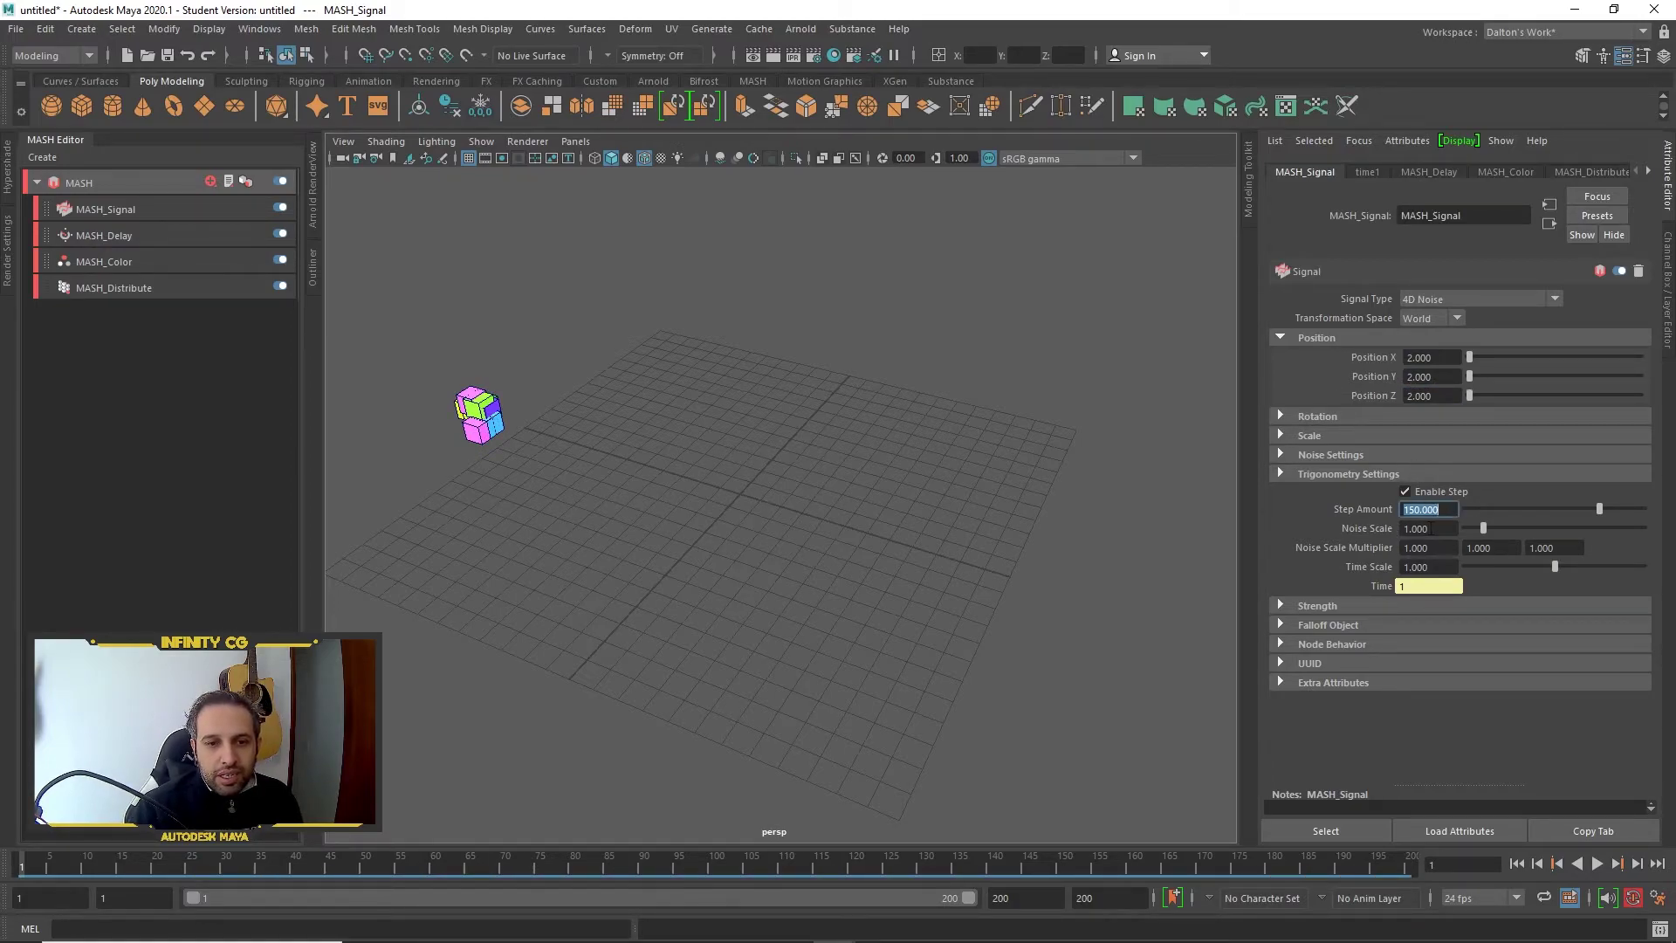
Set the Signal's Noise Scale to 0.2 and play the animation to preview the jittering cubes
{"action": "type", "text": "2"}
{"action": "key", "text": "Return"}
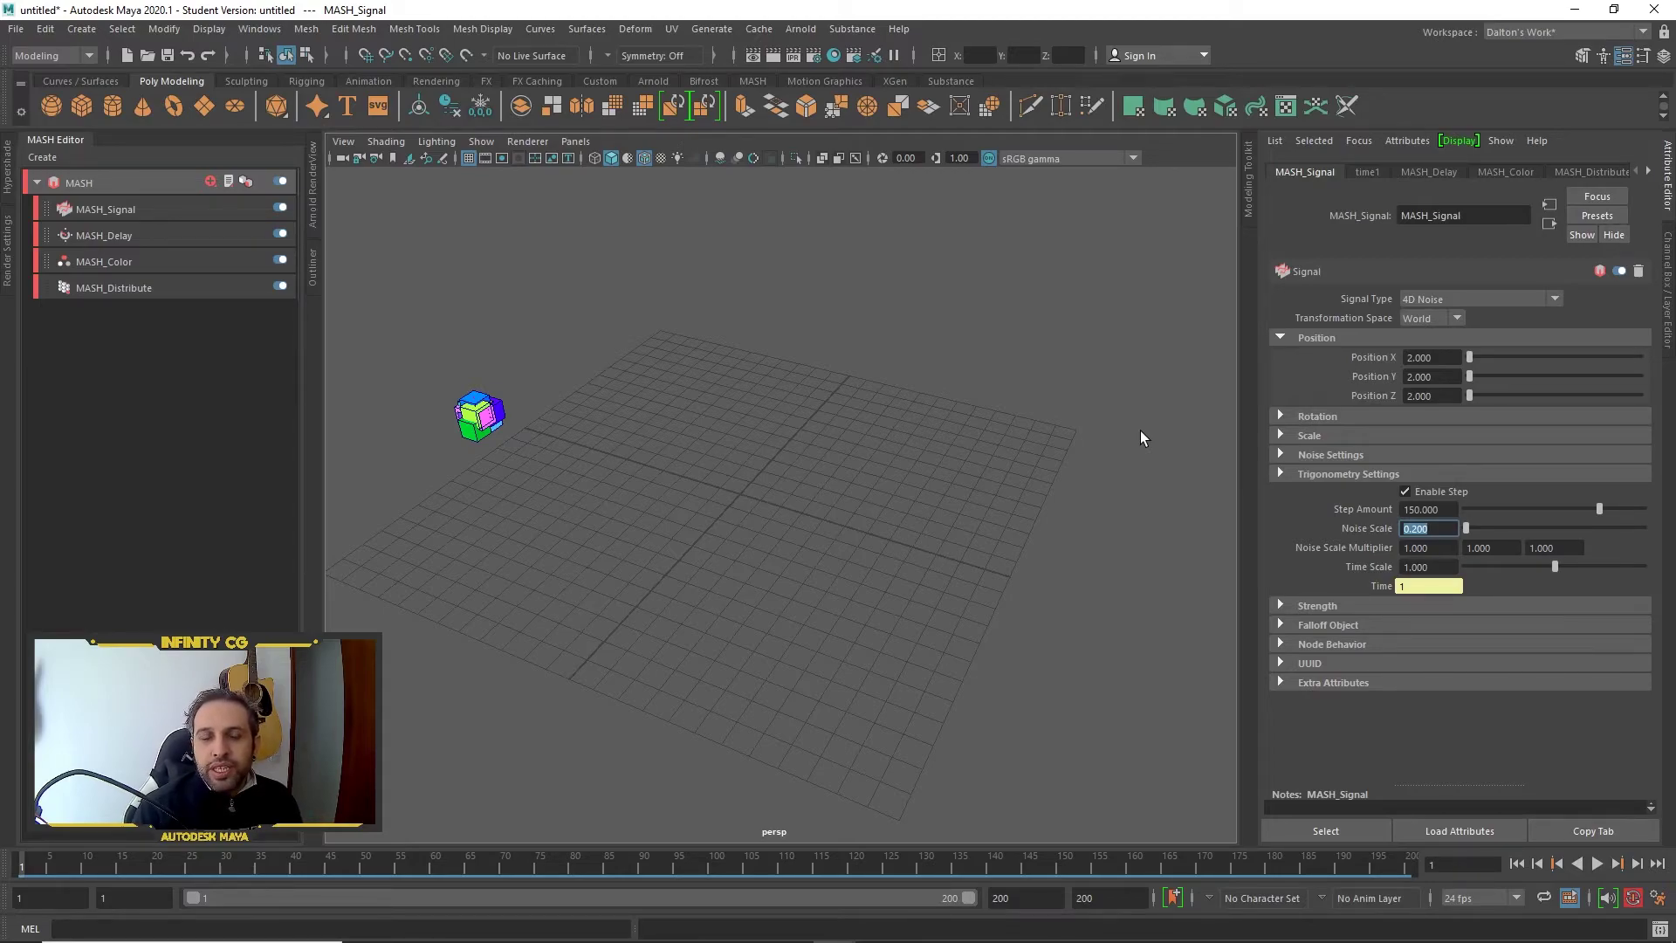
{"action": "left_click", "coordinate": [1597, 863]}
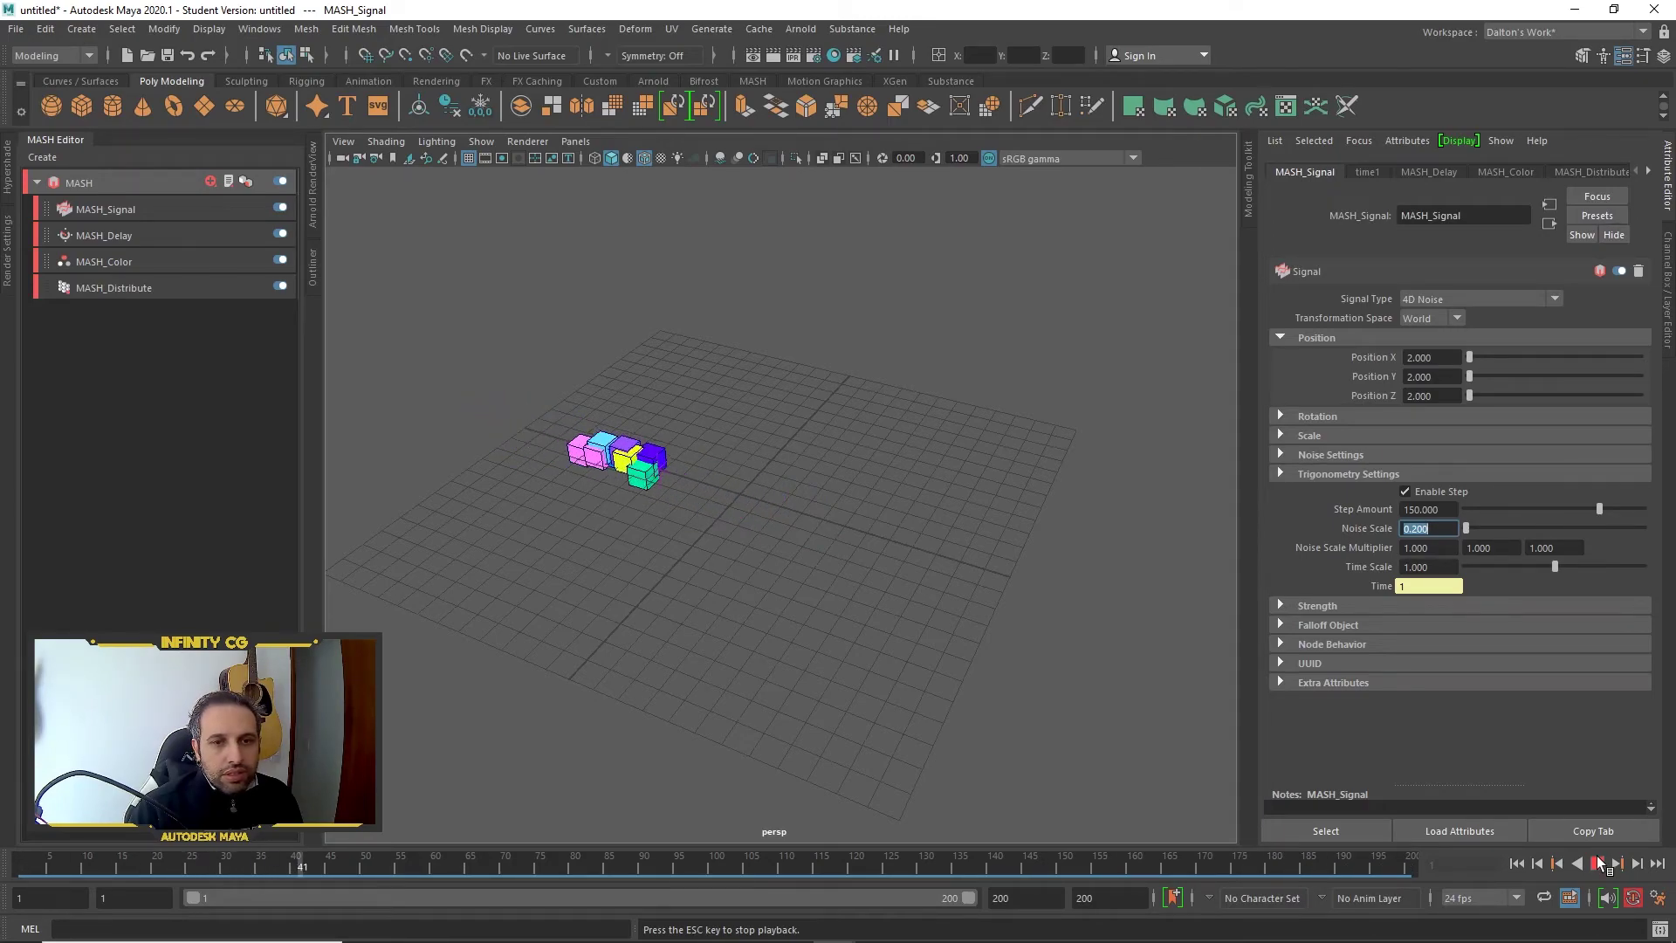
{"action": "left_click", "coordinate": [1597, 863]}
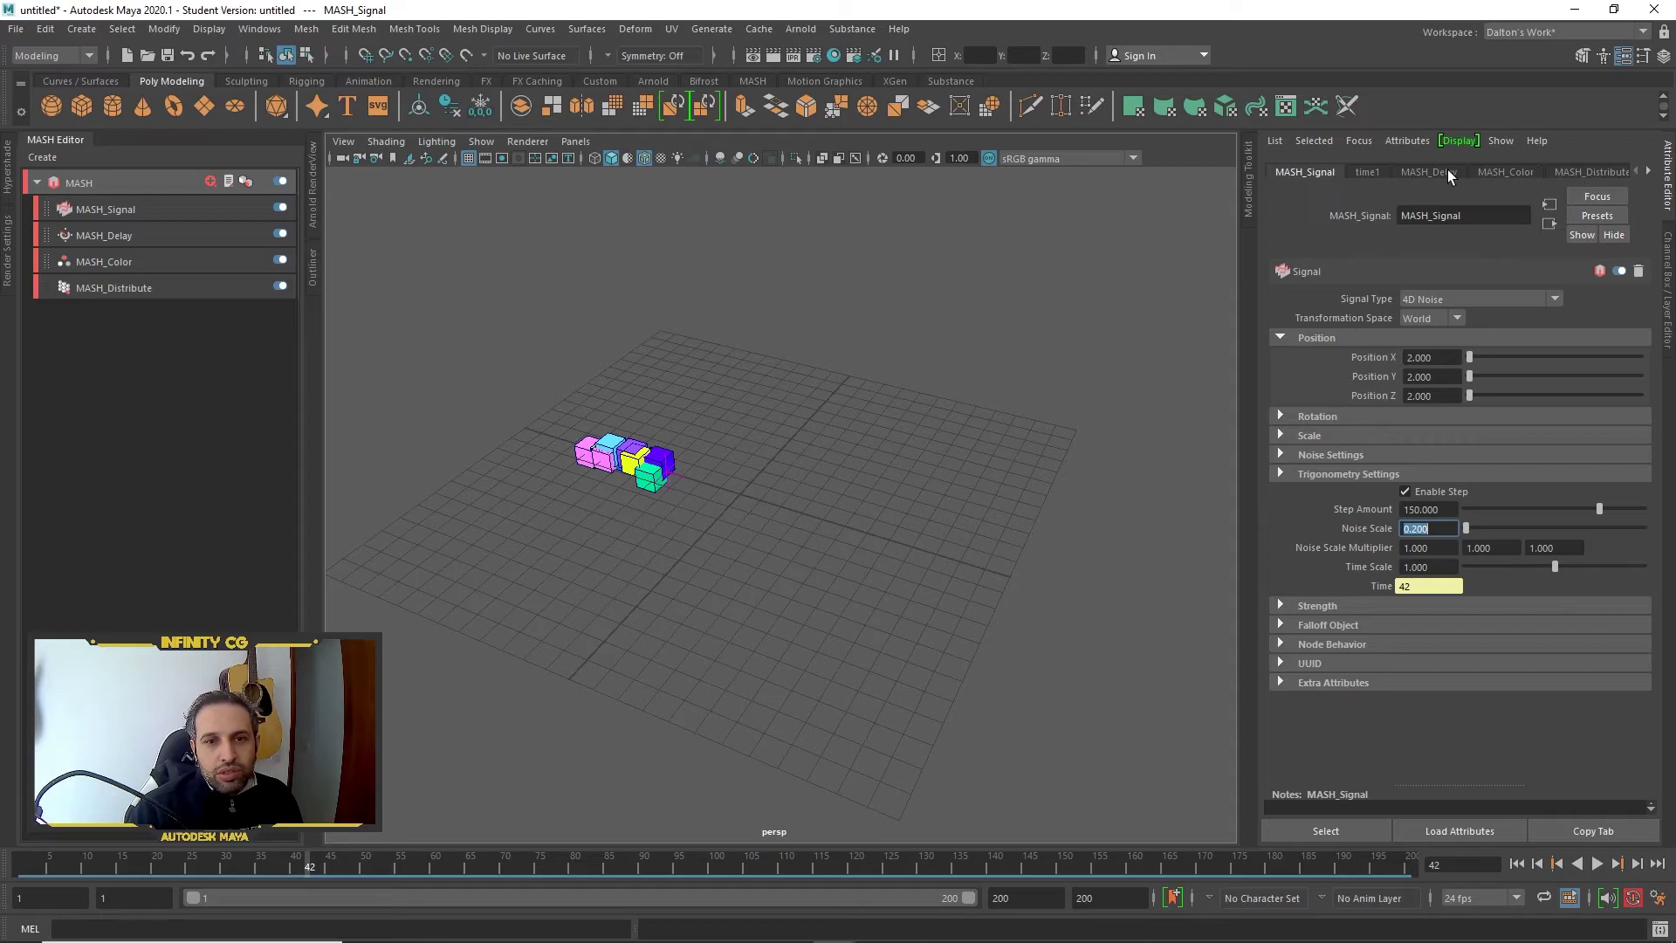
Set the MASH_Delay node's Time Step Average to 50
{"action": "left_click", "coordinate": [1428, 171]}
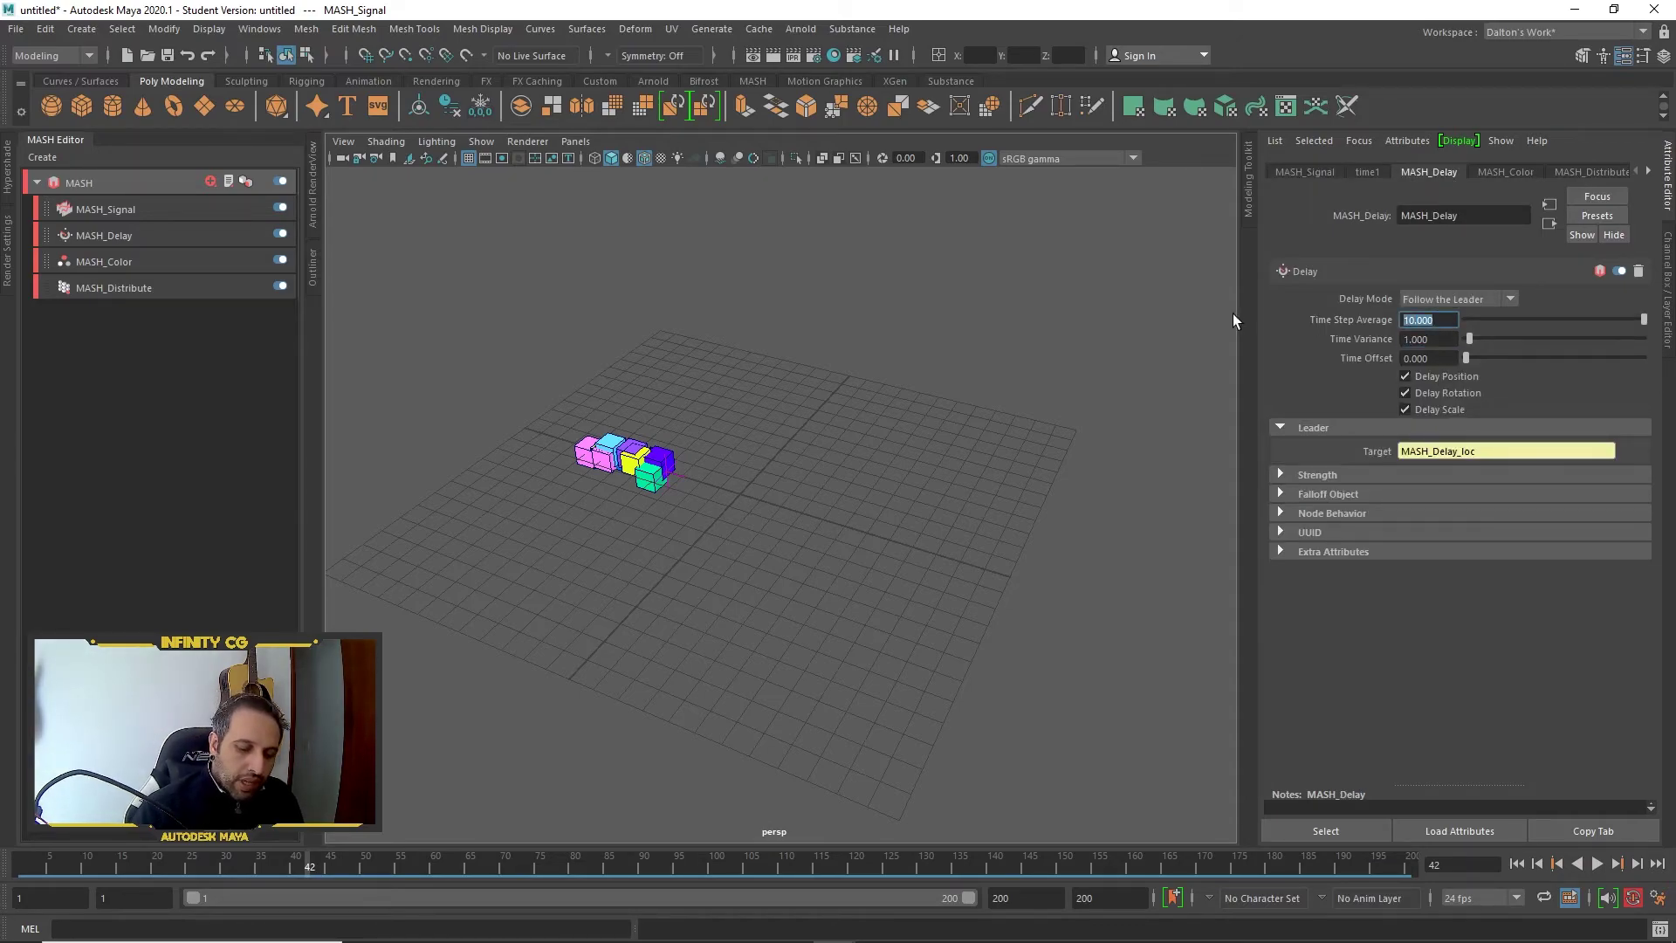
{"action": "type", "text": "50"}
{"action": "key", "text": "Return"}
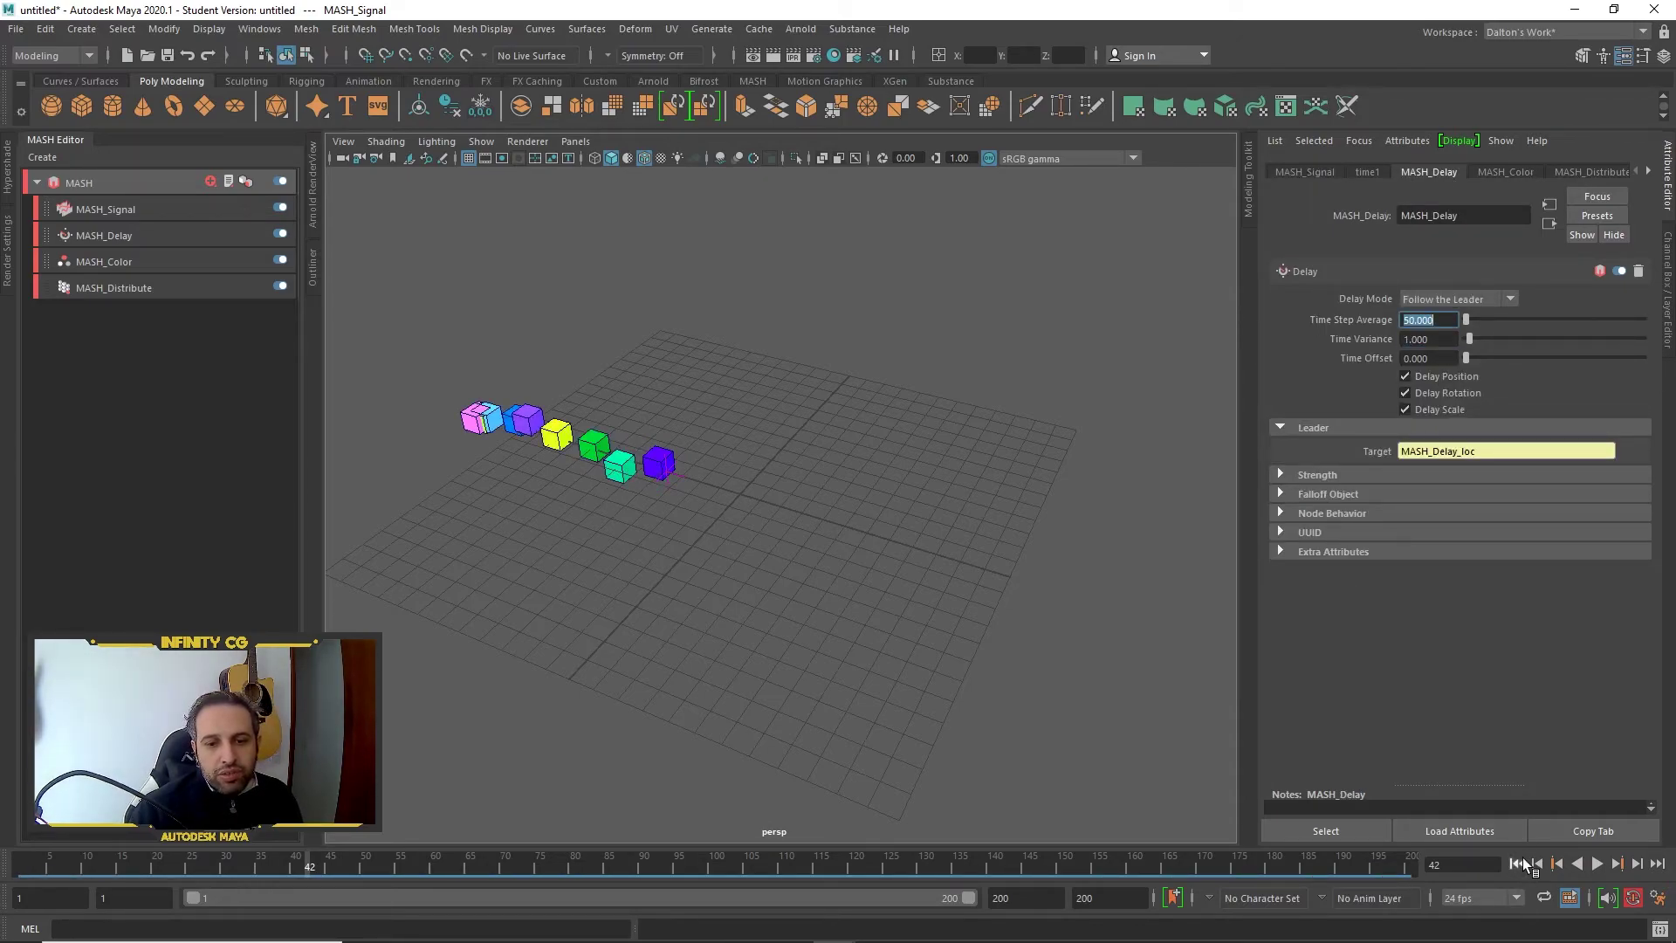
Play the animation from the start to watch the longer trail, then return to frame 1
{"action": "left_click", "coordinate": [1522, 858]}
{"action": "left_click", "coordinate": [1596, 864]}
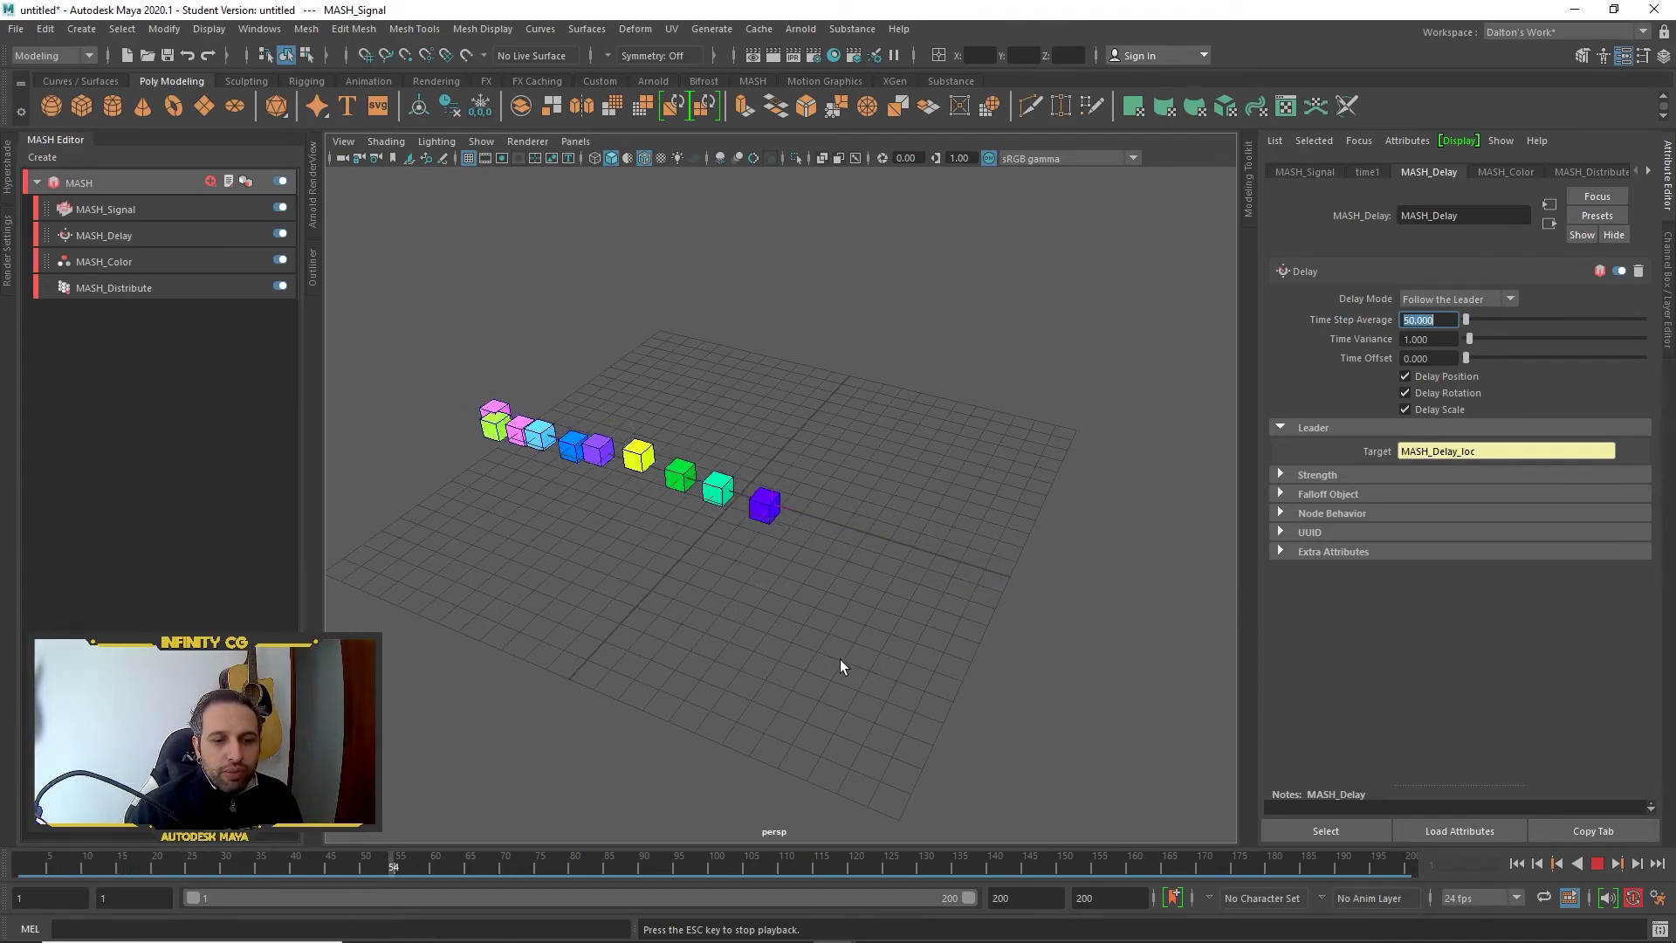
{"action": "left_click", "coordinate": [1595, 863]}
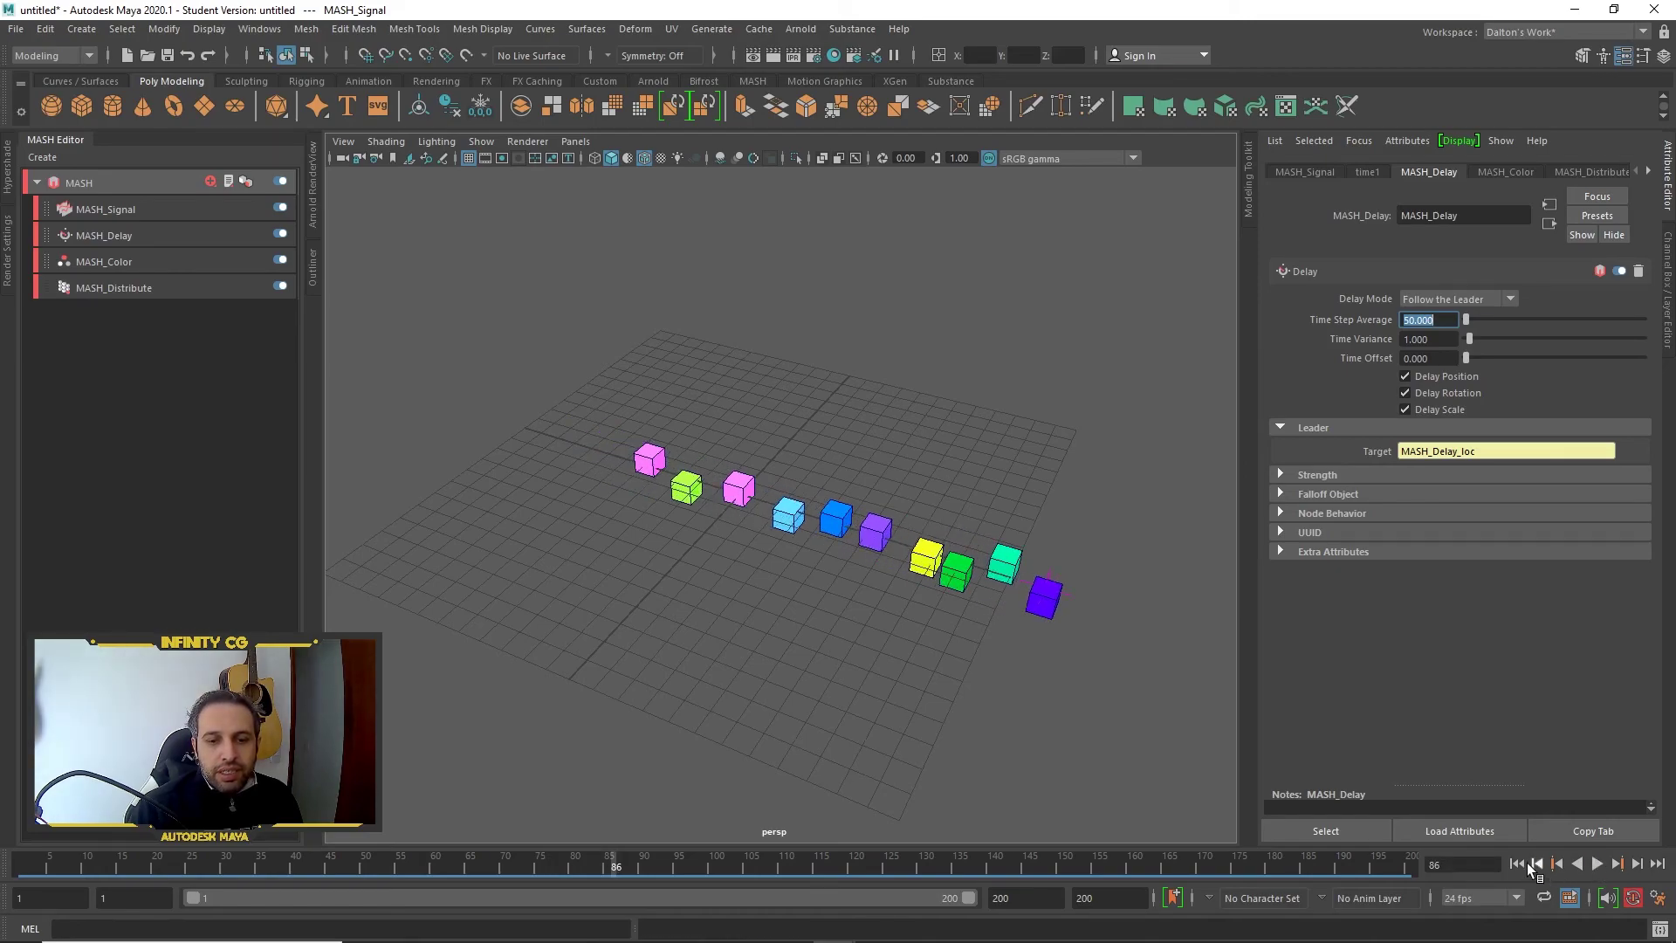
{"action": "left_click", "coordinate": [1517, 864]}
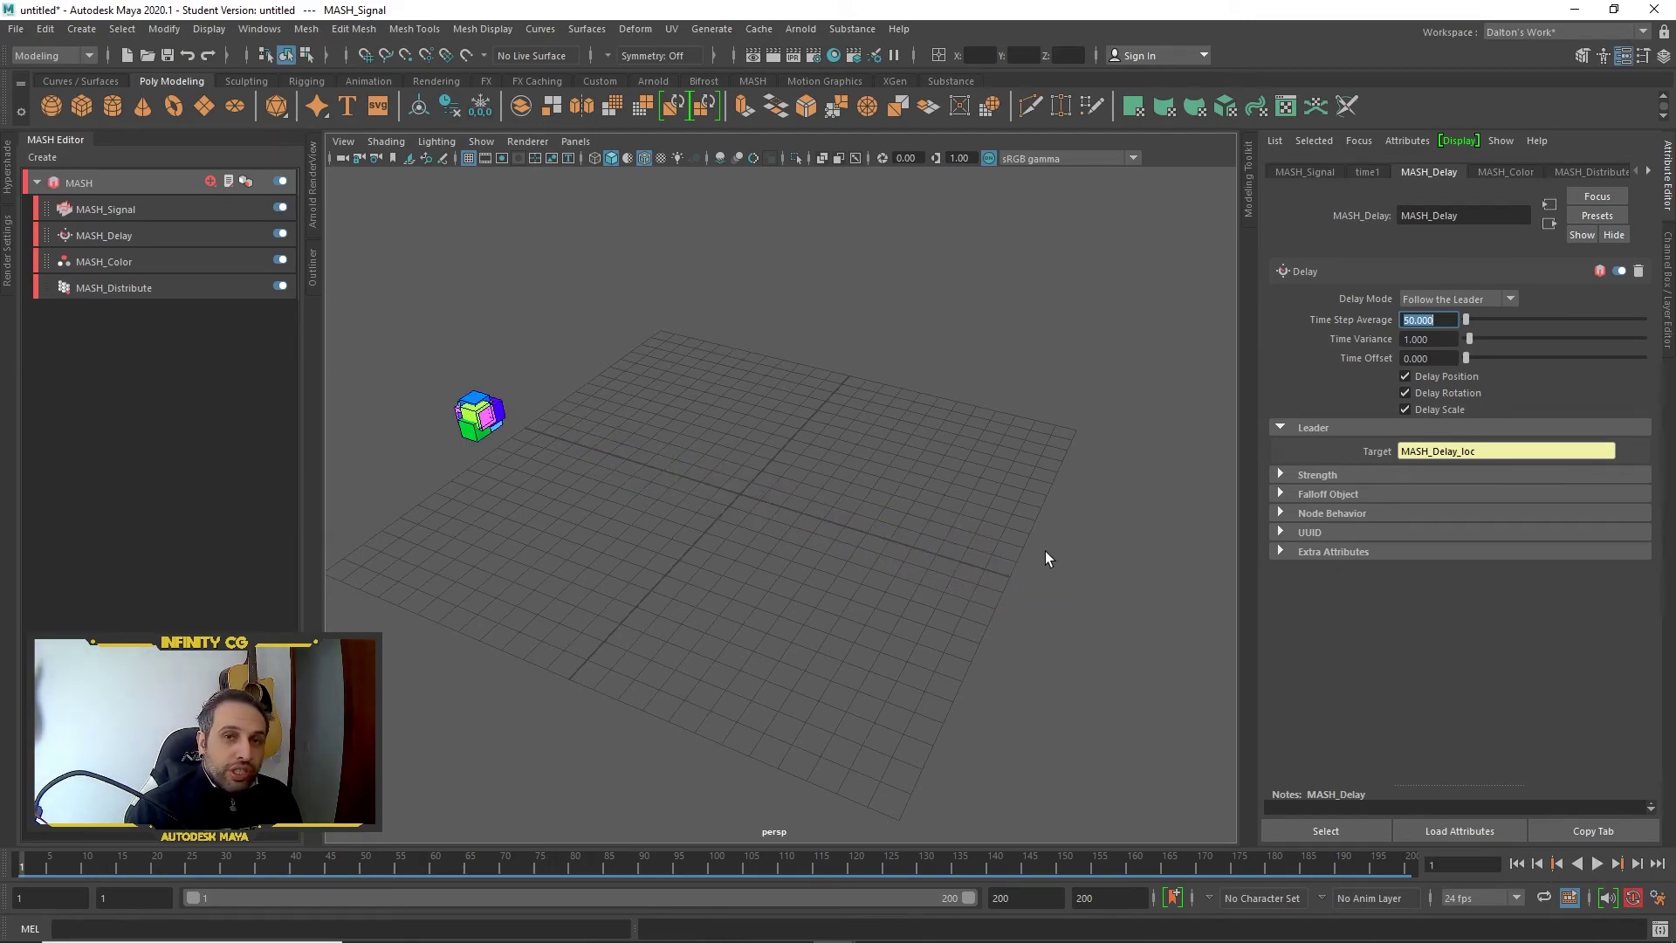